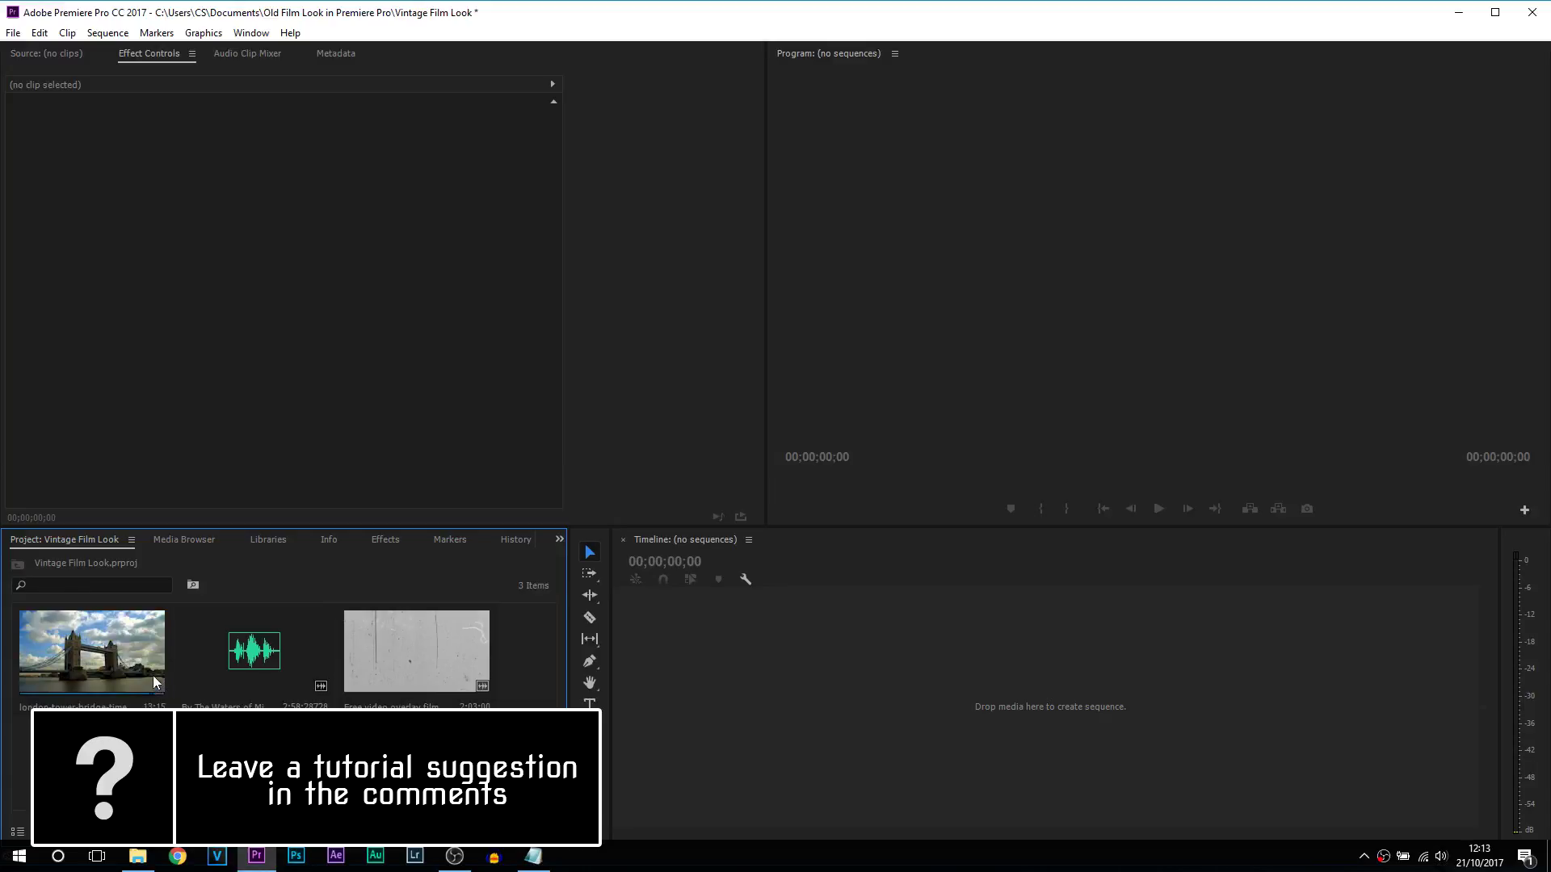
Step: Drag the Tower Bridge timelapse clip into the Timeline to build a sequence, then check the other bin items
{"action": "left_click", "coordinate": [73, 658]}
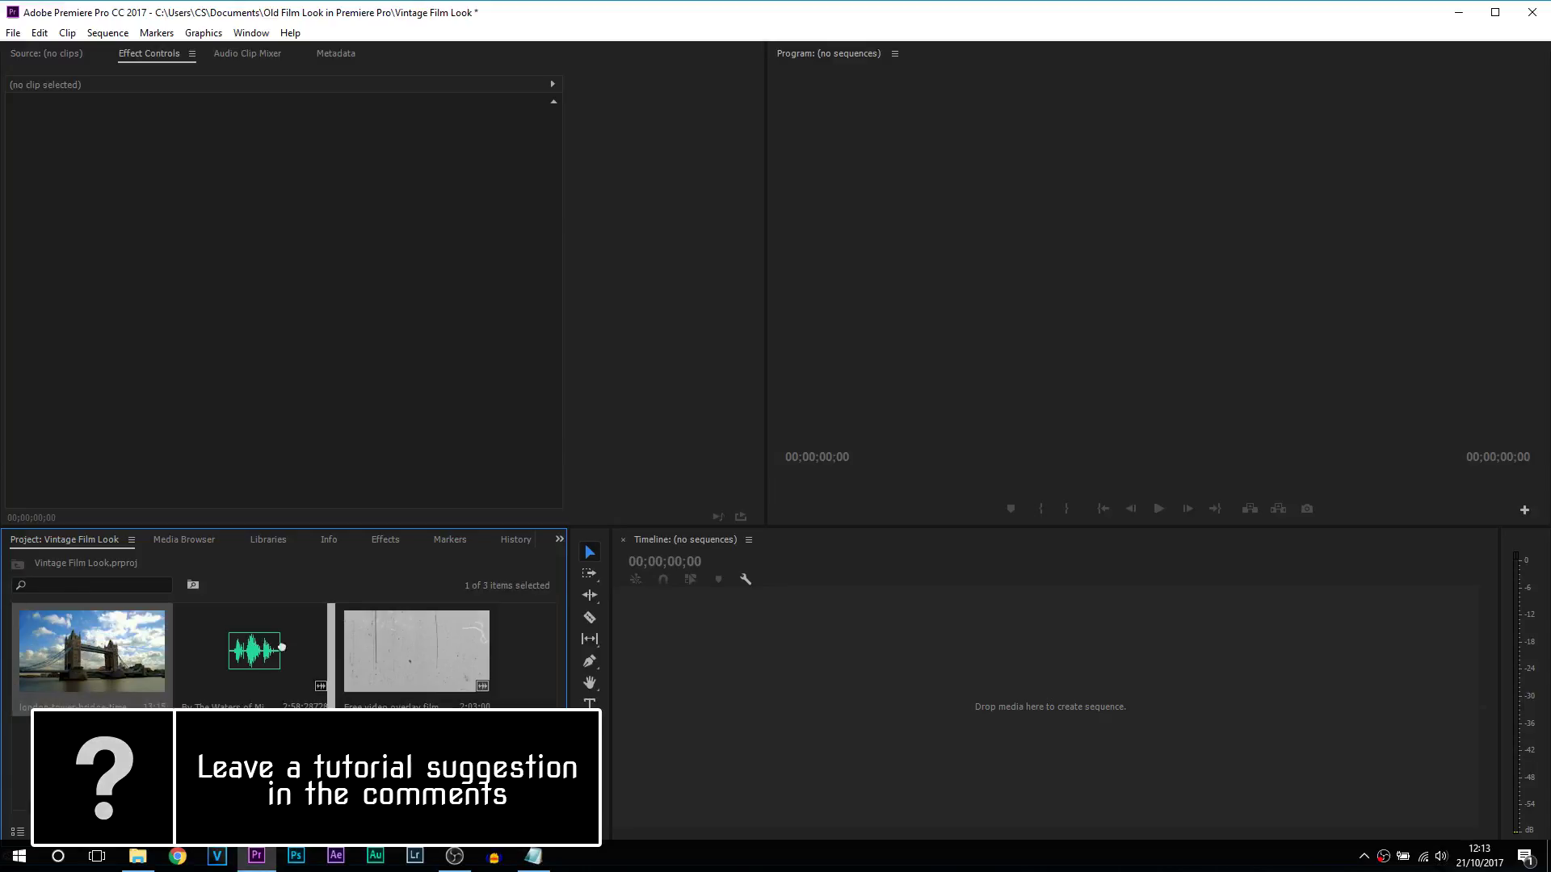
{"action": "left_click_drag", "start_coordinate": [72, 659], "coordinate": [749, 695]}
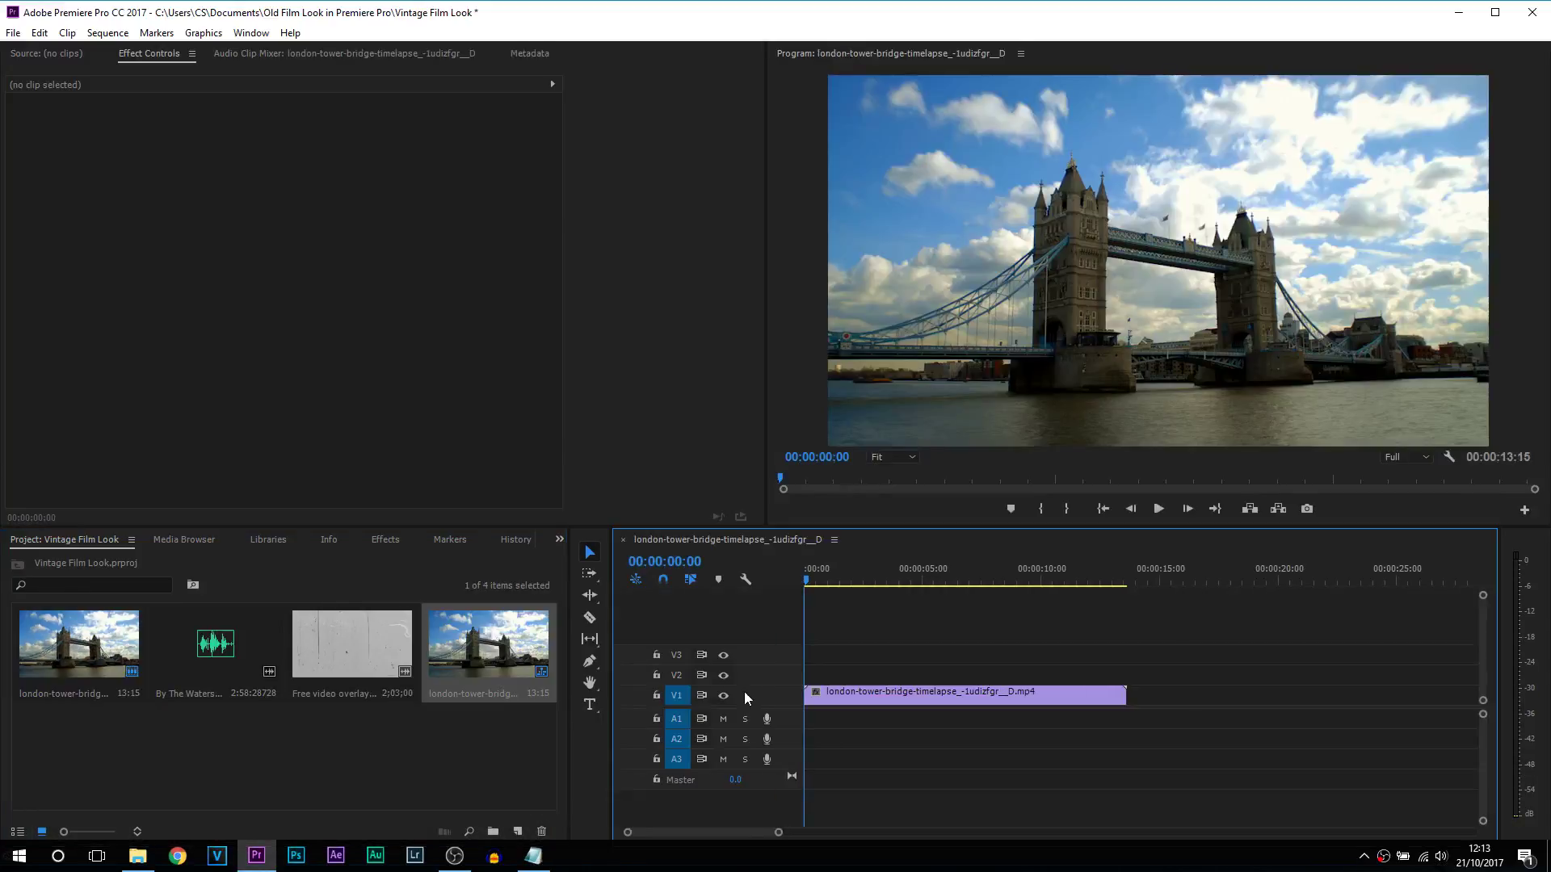
{"action": "left_click", "coordinate": [181, 651]}
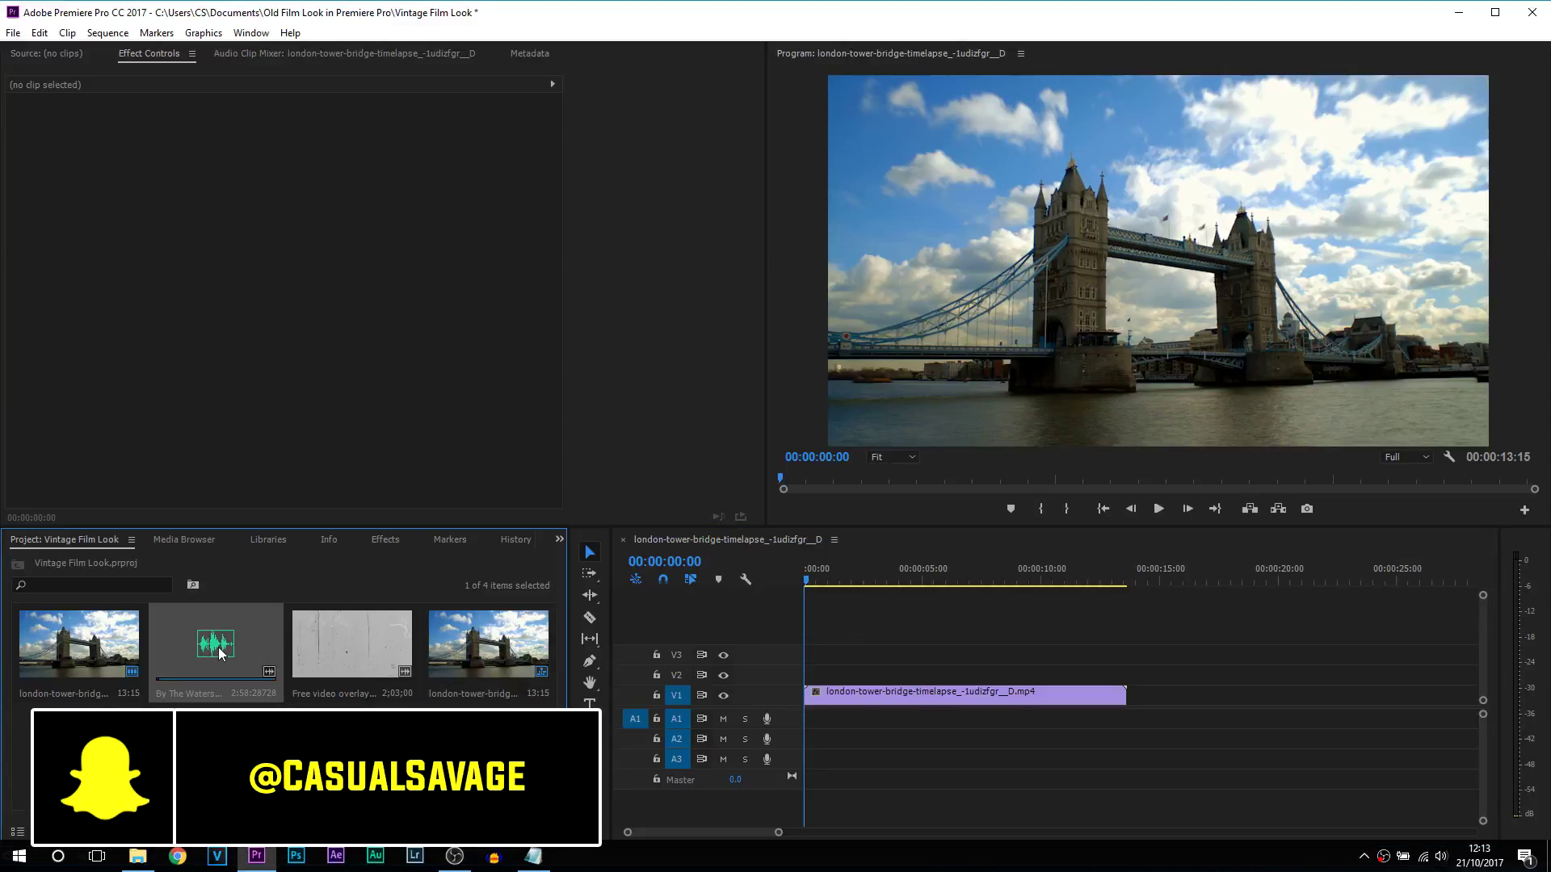
{"action": "left_click", "coordinate": [336, 638]}
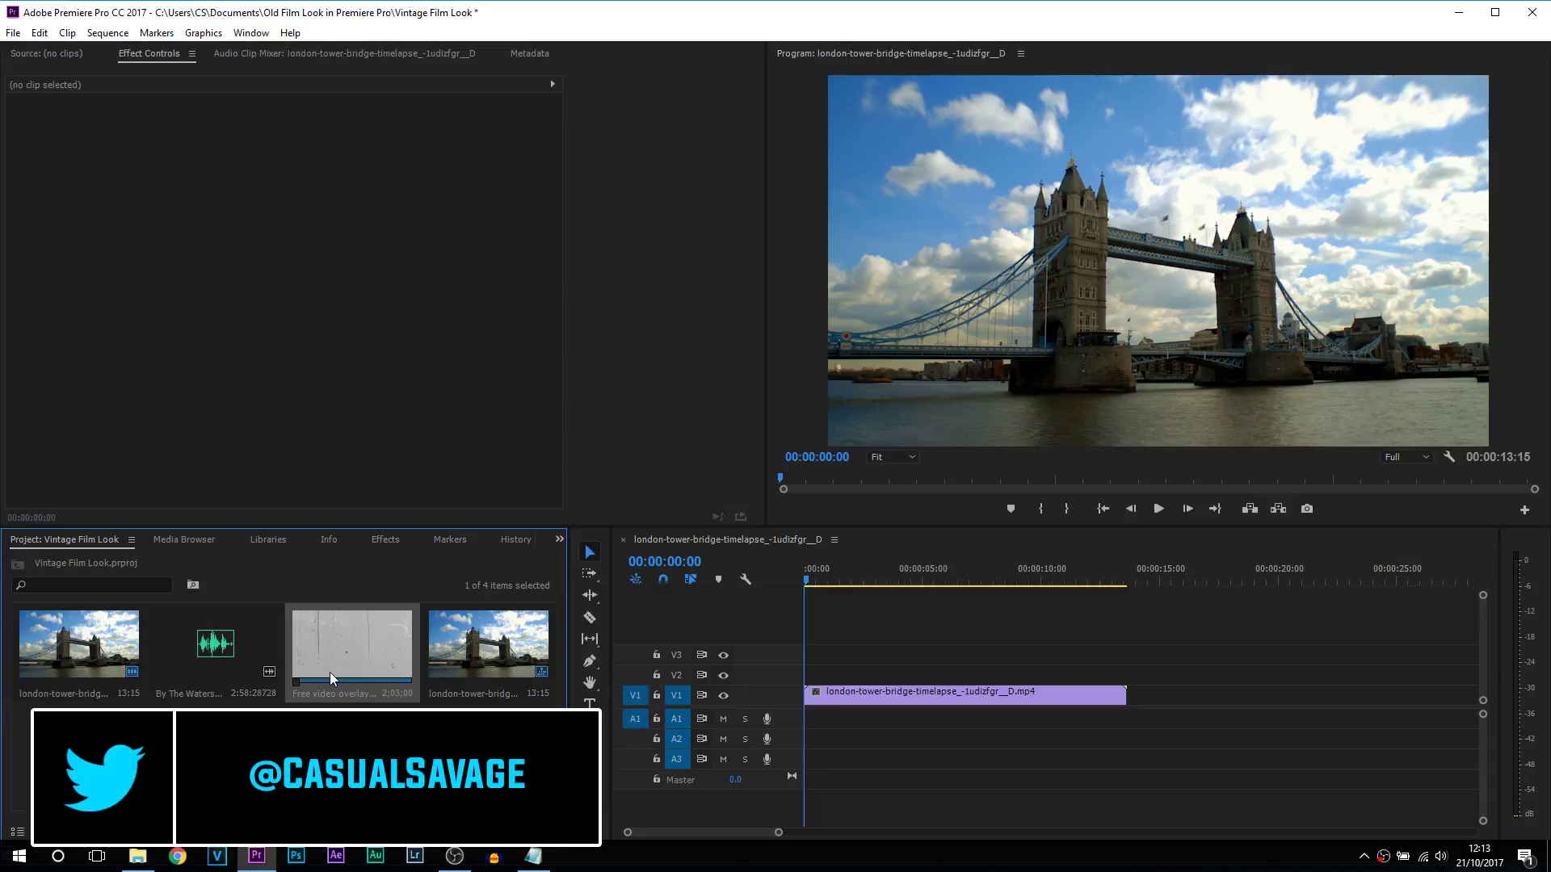
{"action": "left_click", "coordinate": [323, 743]}
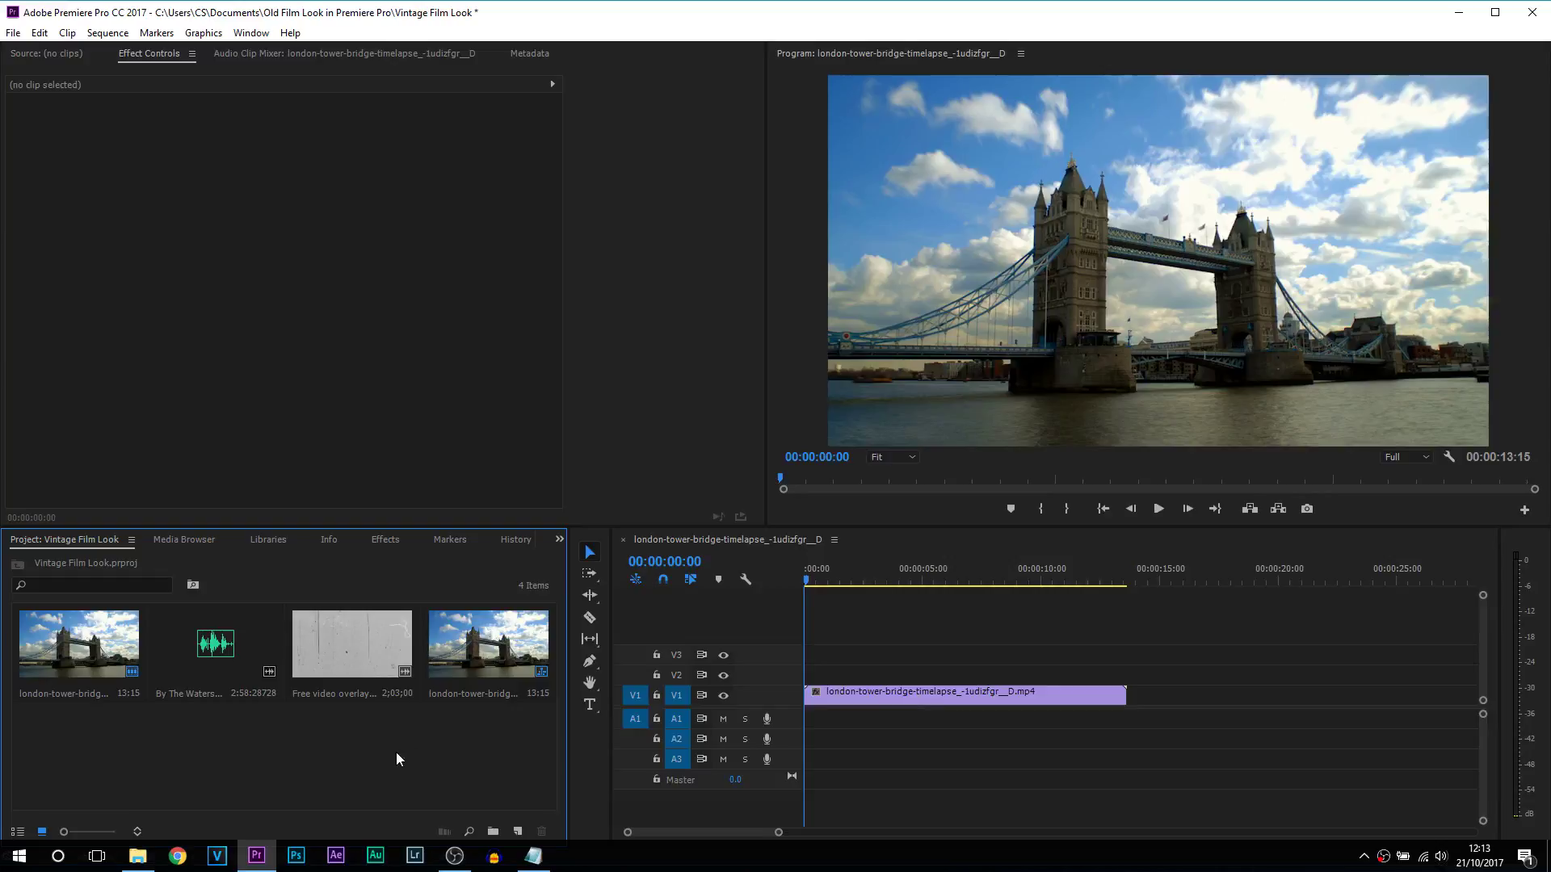
Step: Create a new adjustment layer in the Project panel with default video settings
{"action": "right_click", "coordinate": [415, 739]}
{"action": "mouse_move", "coordinate": [504, 659]}
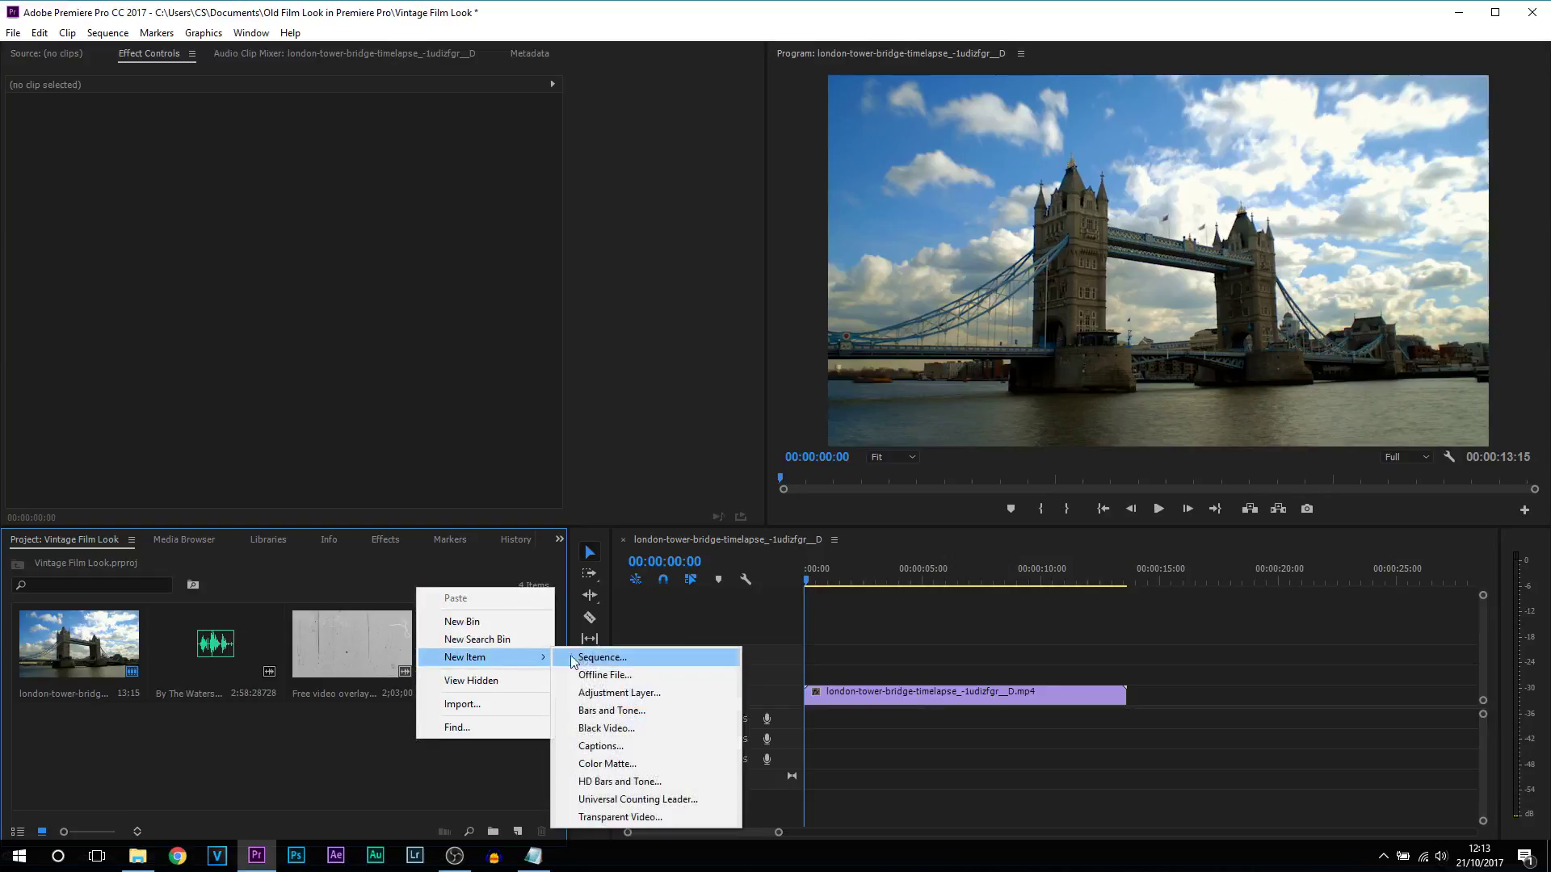
{"action": "left_click", "coordinate": [643, 693]}
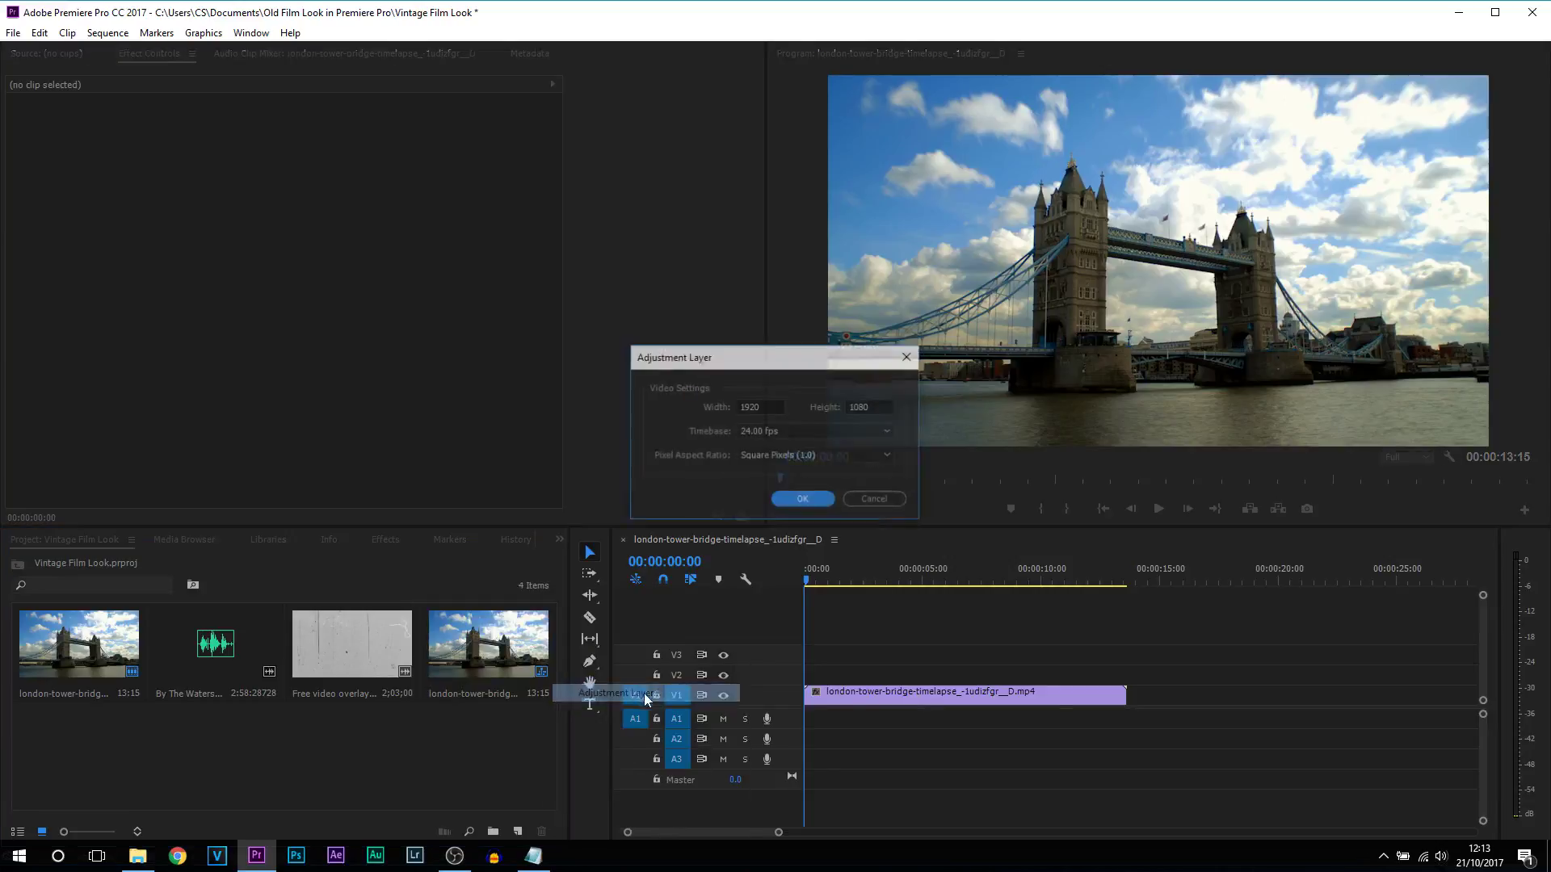
{"action": "left_click", "coordinate": [802, 499]}
Step: Place the adjustment layer on V2 and stretch it to the bridge clip's 13:15 end
{"action": "left_click_drag", "start_coordinate": [102, 769], "coordinate": [790, 683]}
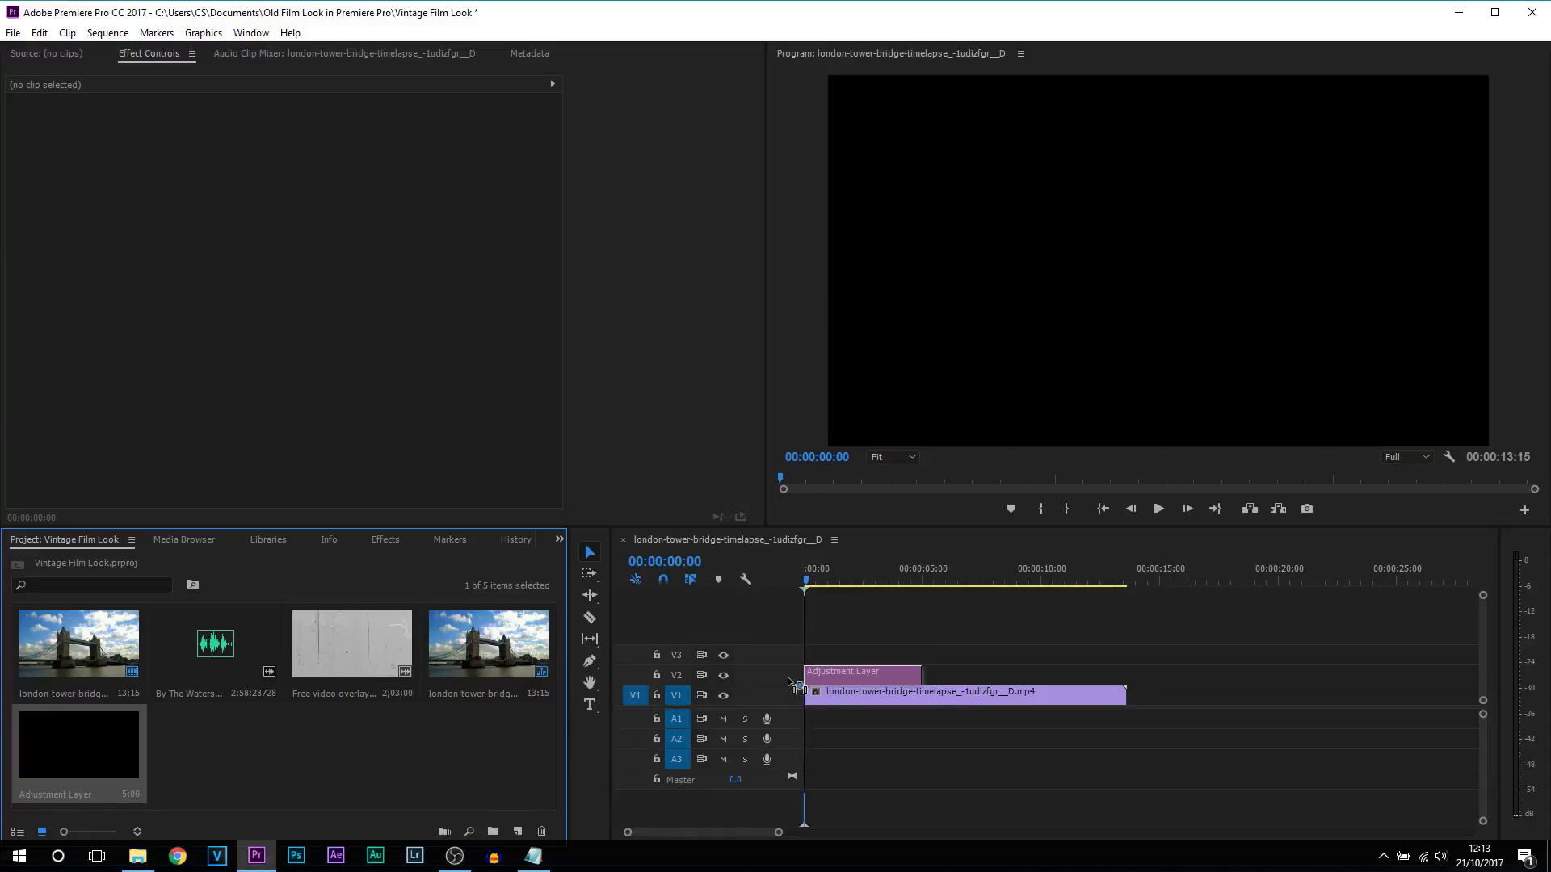
{"action": "left_click_drag", "start_coordinate": [920, 673], "coordinate": [1125, 672]}
{"action": "left_click", "coordinate": [937, 677]}
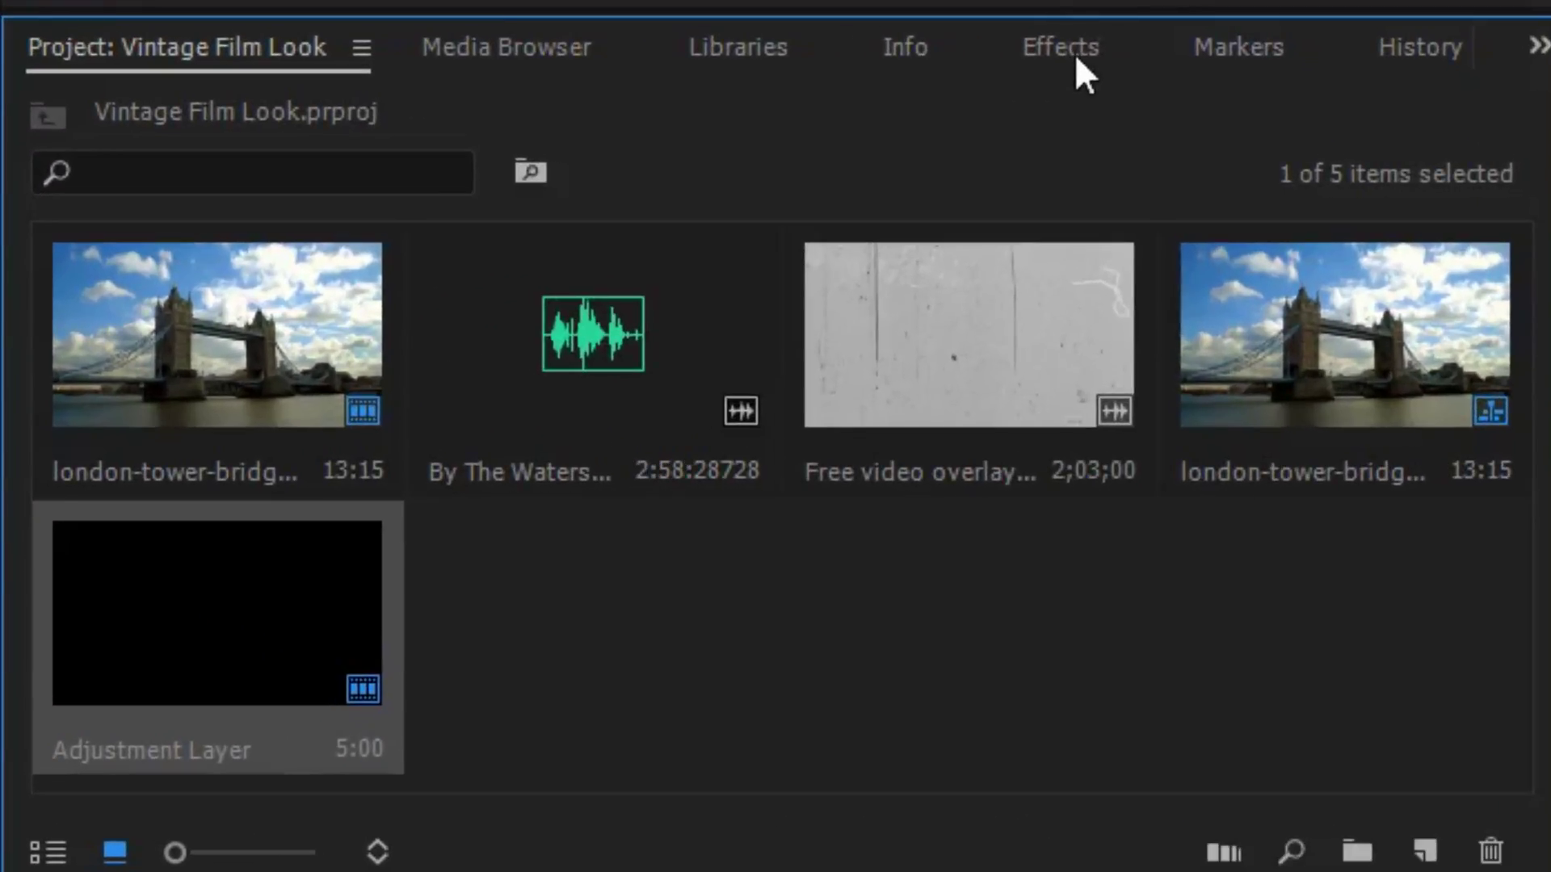
Step: Drag the Lumetri Cinematic preset Cinespace 50 Faded Film onto the adjustment layer
{"action": "left_click", "coordinate": [1074, 54]}
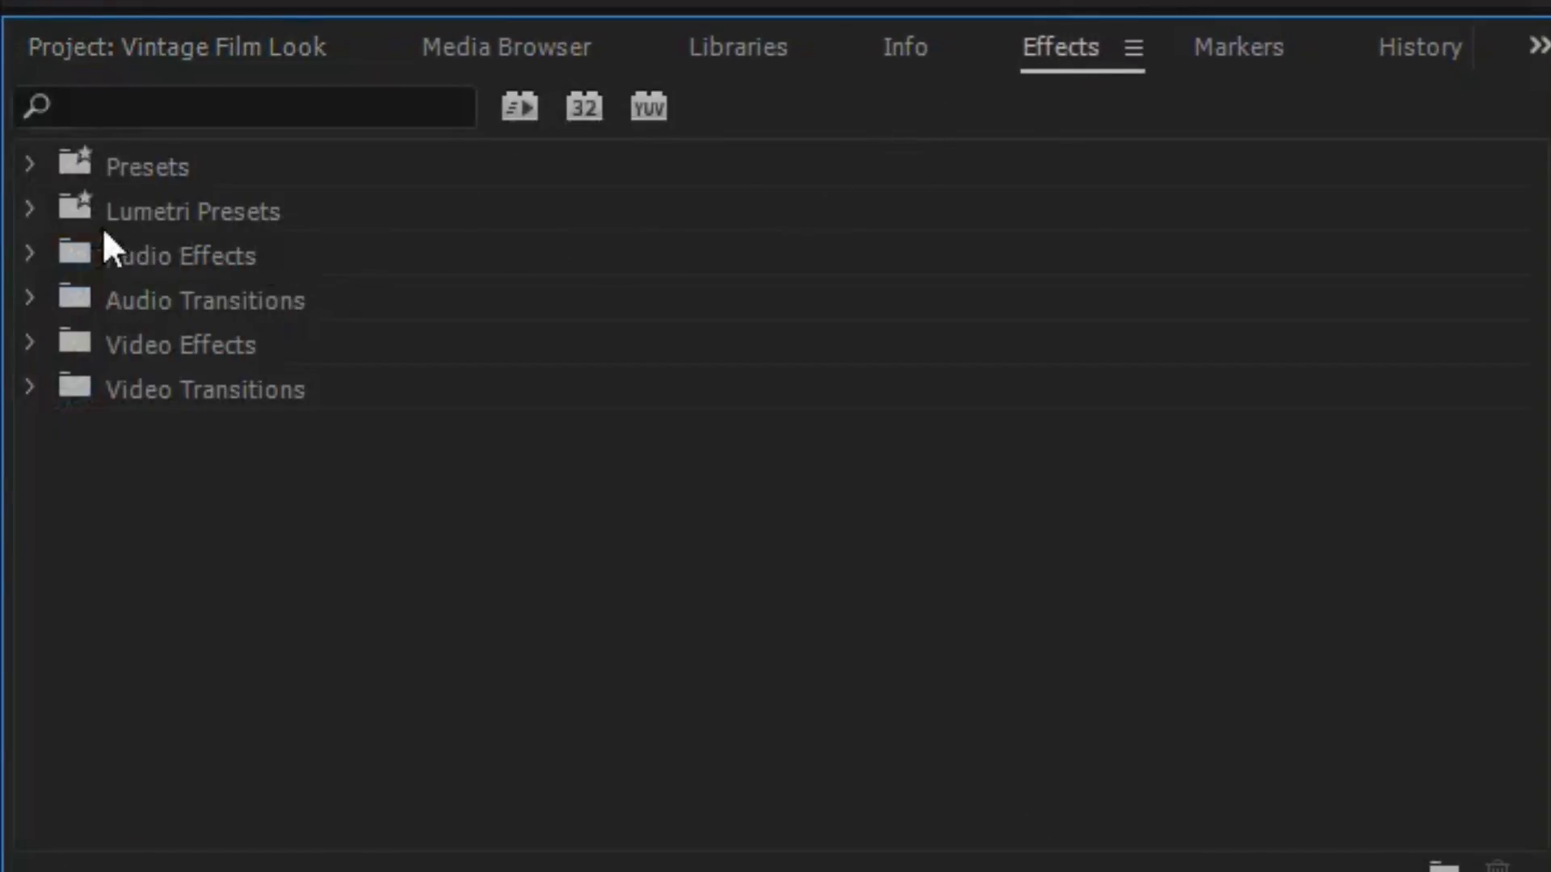
{"action": "left_click", "coordinate": [30, 210]}
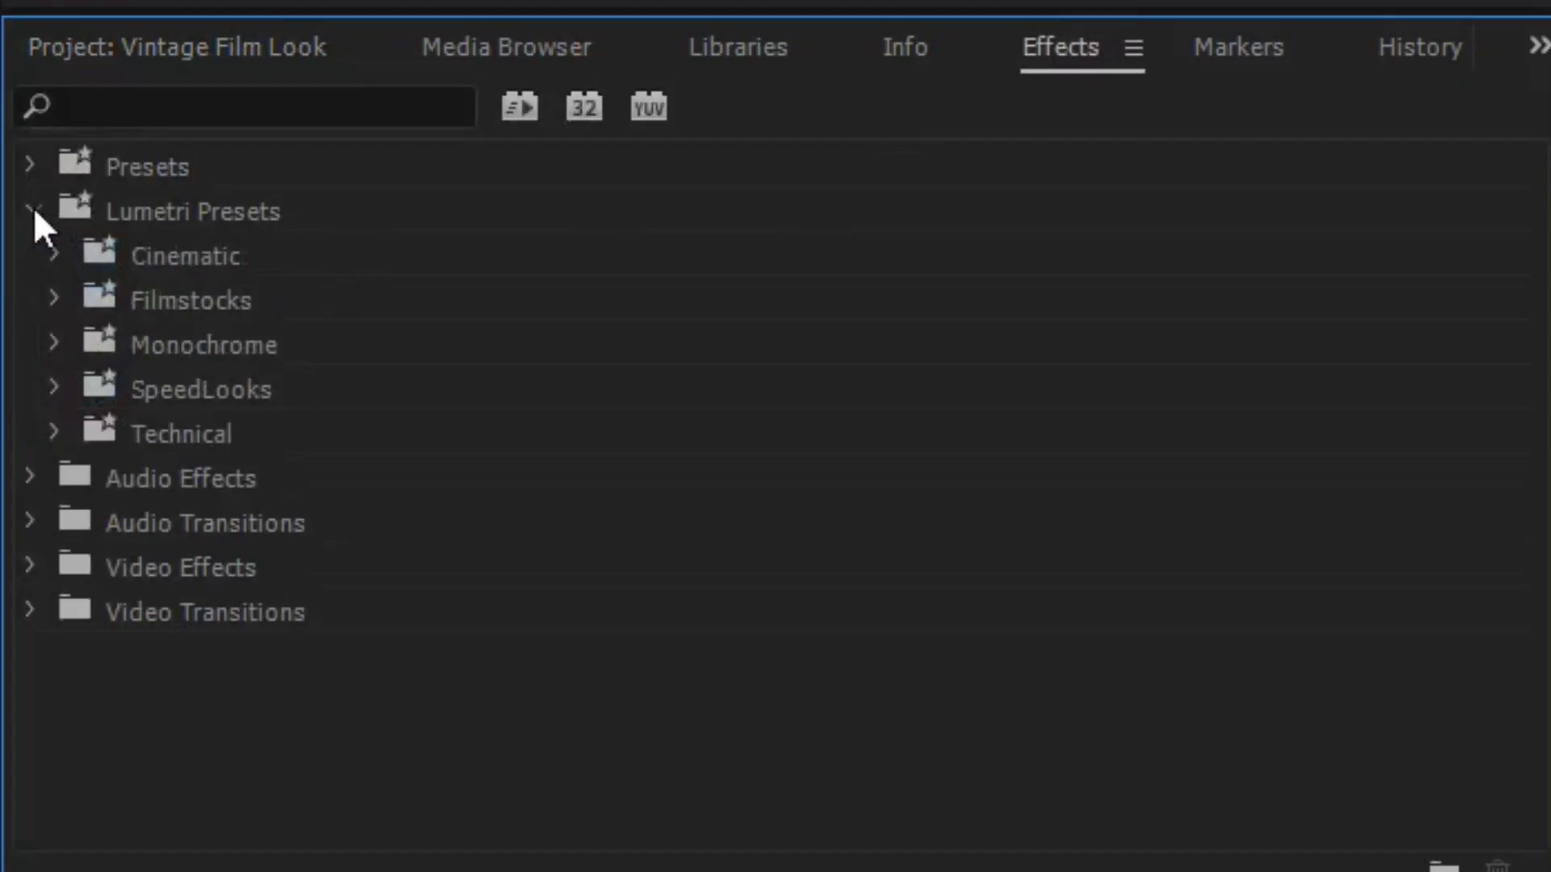
{"action": "left_click", "coordinate": [53, 254]}
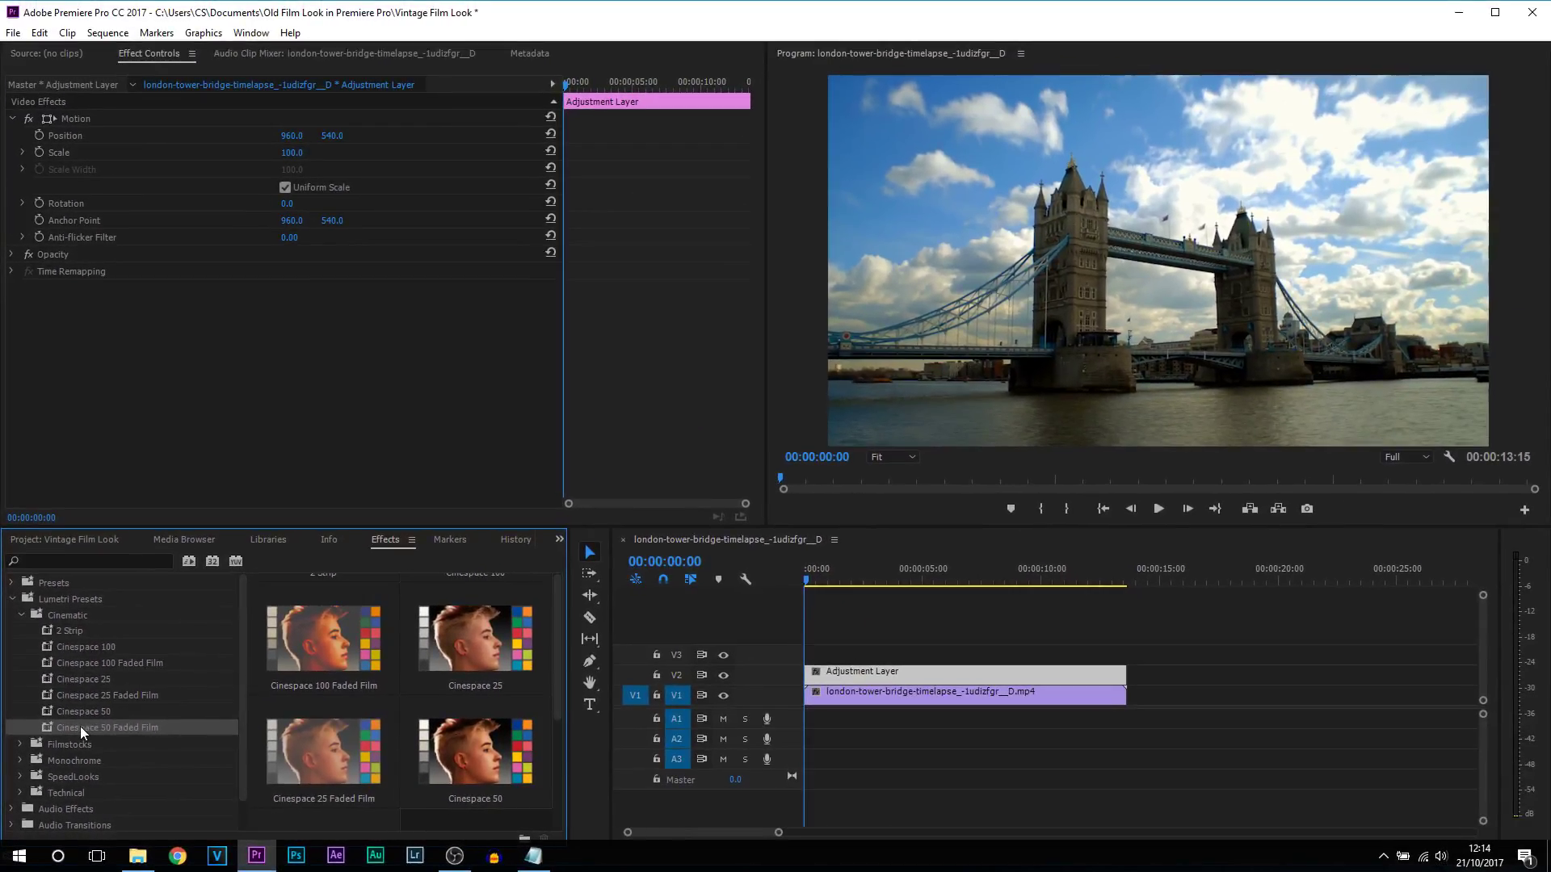
{"action": "left_click_drag", "start_coordinate": [219, 559], "coordinate": [613, 577]}
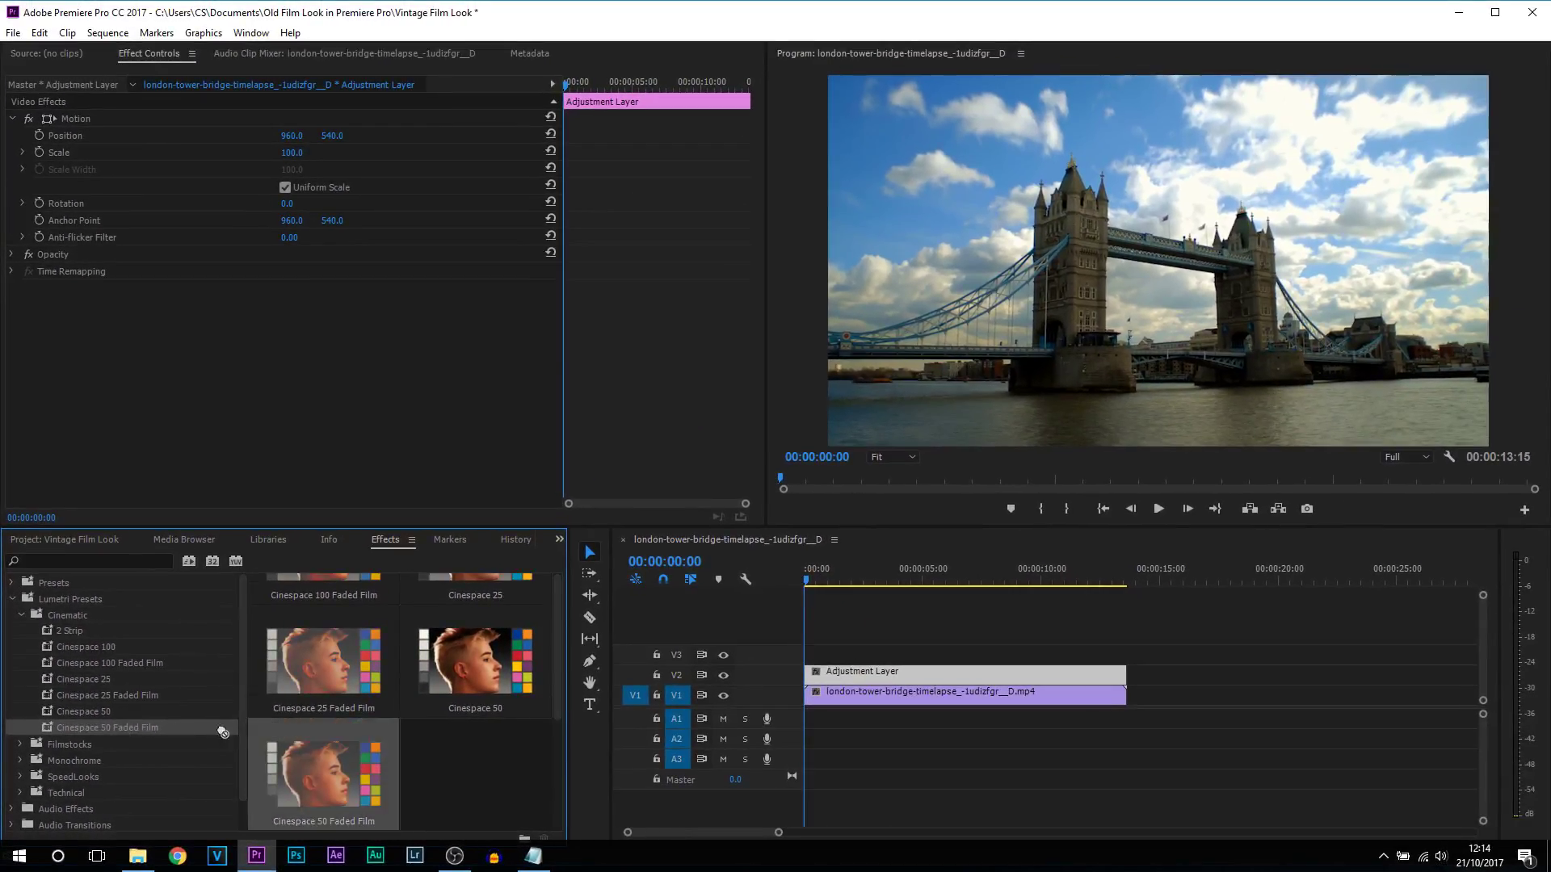
{"action": "left_click_drag", "start_coordinate": [223, 731], "coordinate": [903, 676]}
{"action": "left_click", "coordinate": [849, 672]}
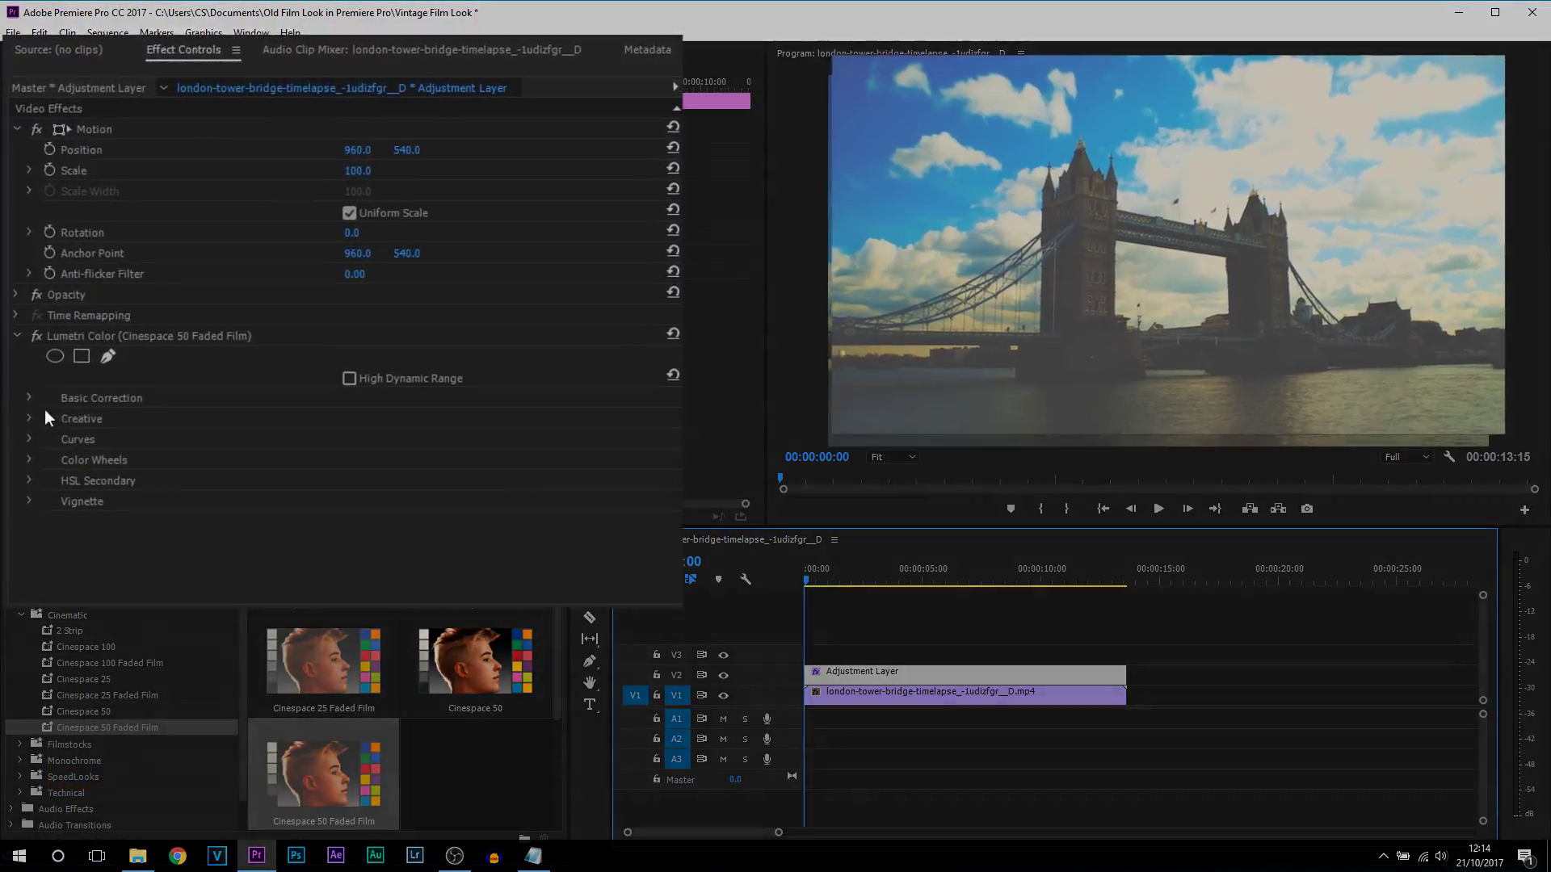
Step: In Lumetri Basic Correction, lower Whites to -47.9 and Blacks to -47.3
{"action": "left_click", "coordinate": [29, 397]}
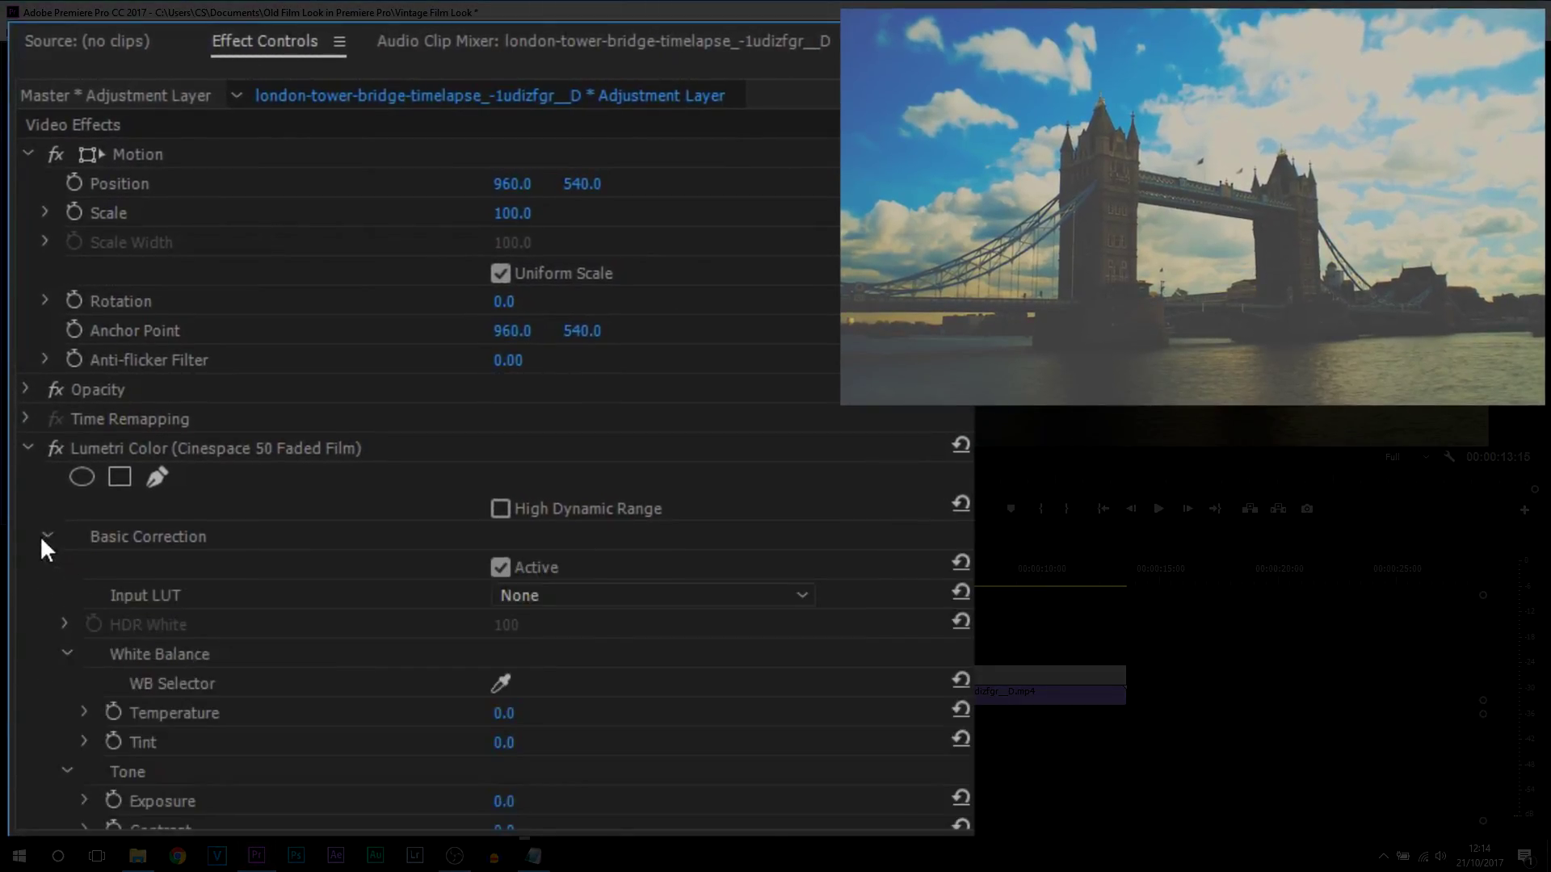
{"action": "scroll", "coordinate": [121, 624], "scroll_direction": "down", "scroll_amount": 3}
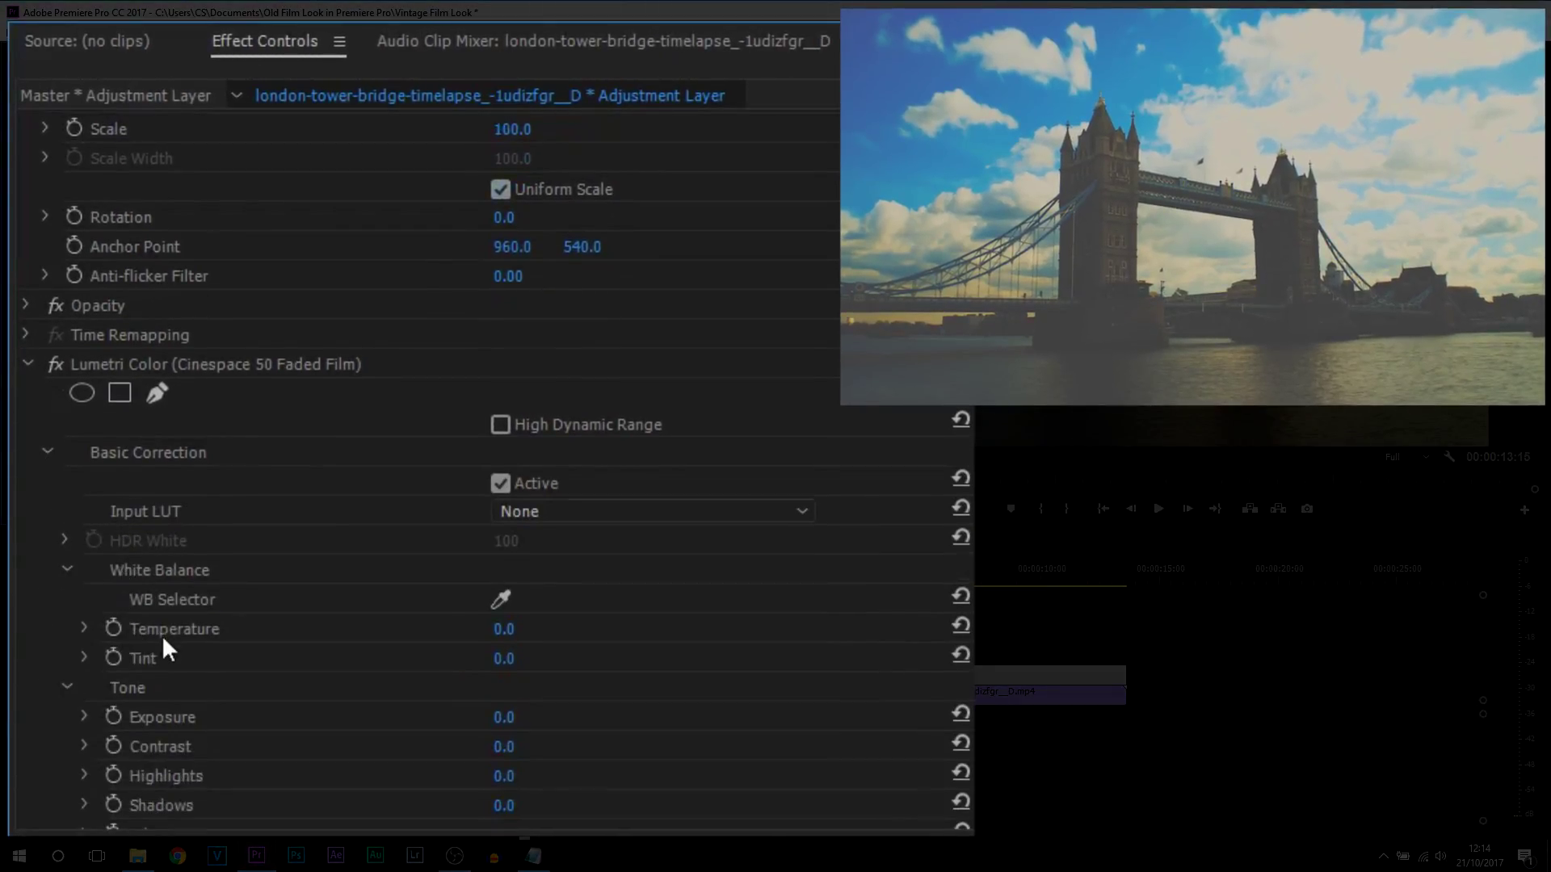
{"action": "scroll", "coordinate": [119, 638], "scroll_direction": "down", "scroll_amount": 2}
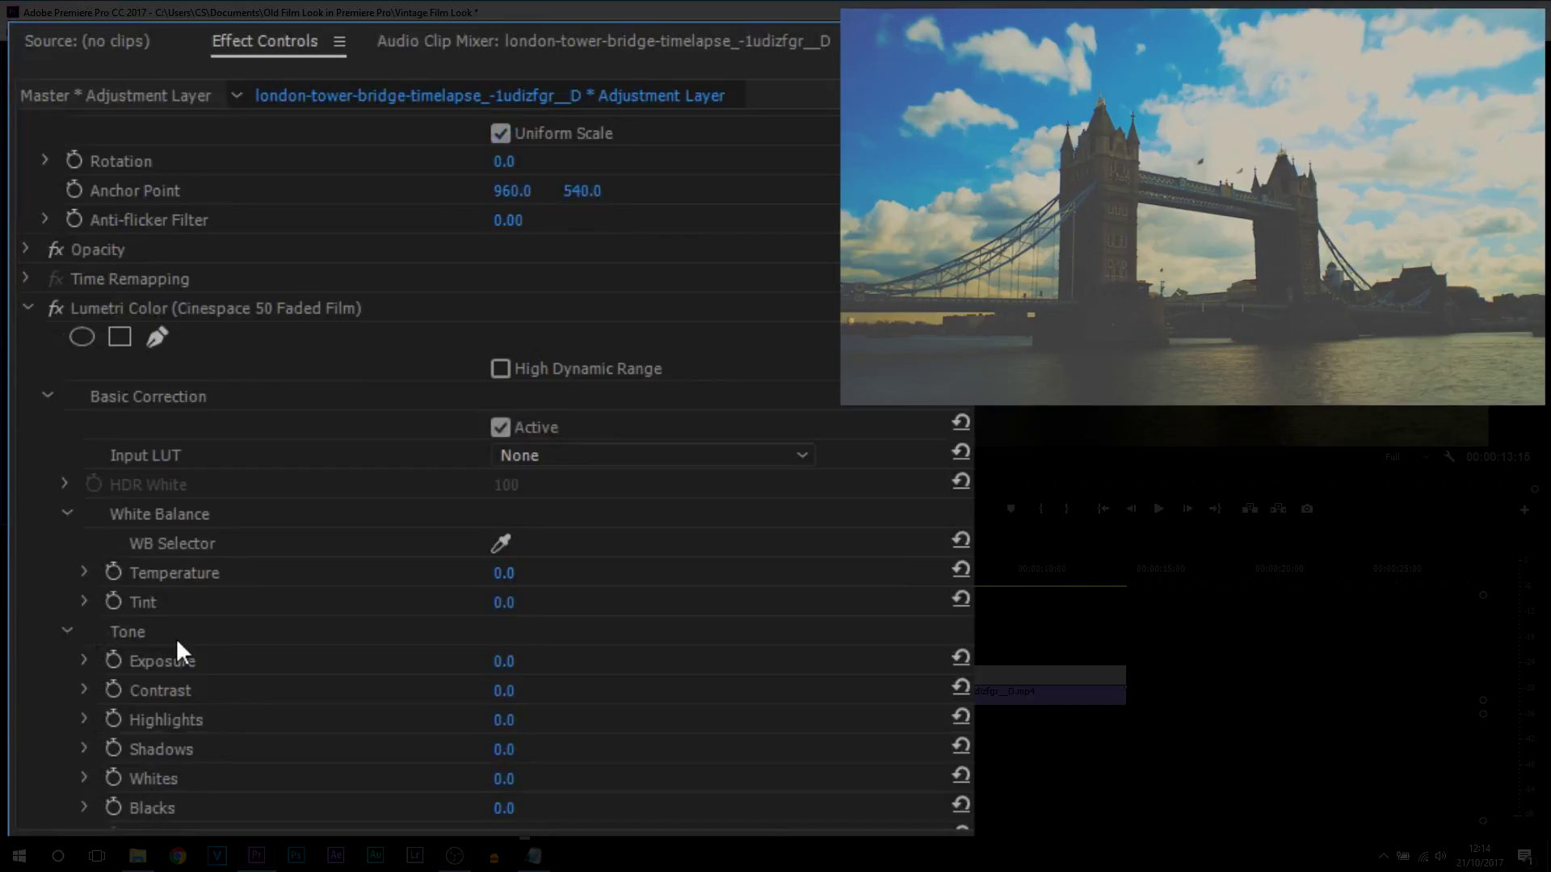
{"action": "scroll", "coordinate": [176, 654], "scroll_direction": "down", "scroll_amount": 2}
{"action": "left_click", "coordinate": [85, 752]}
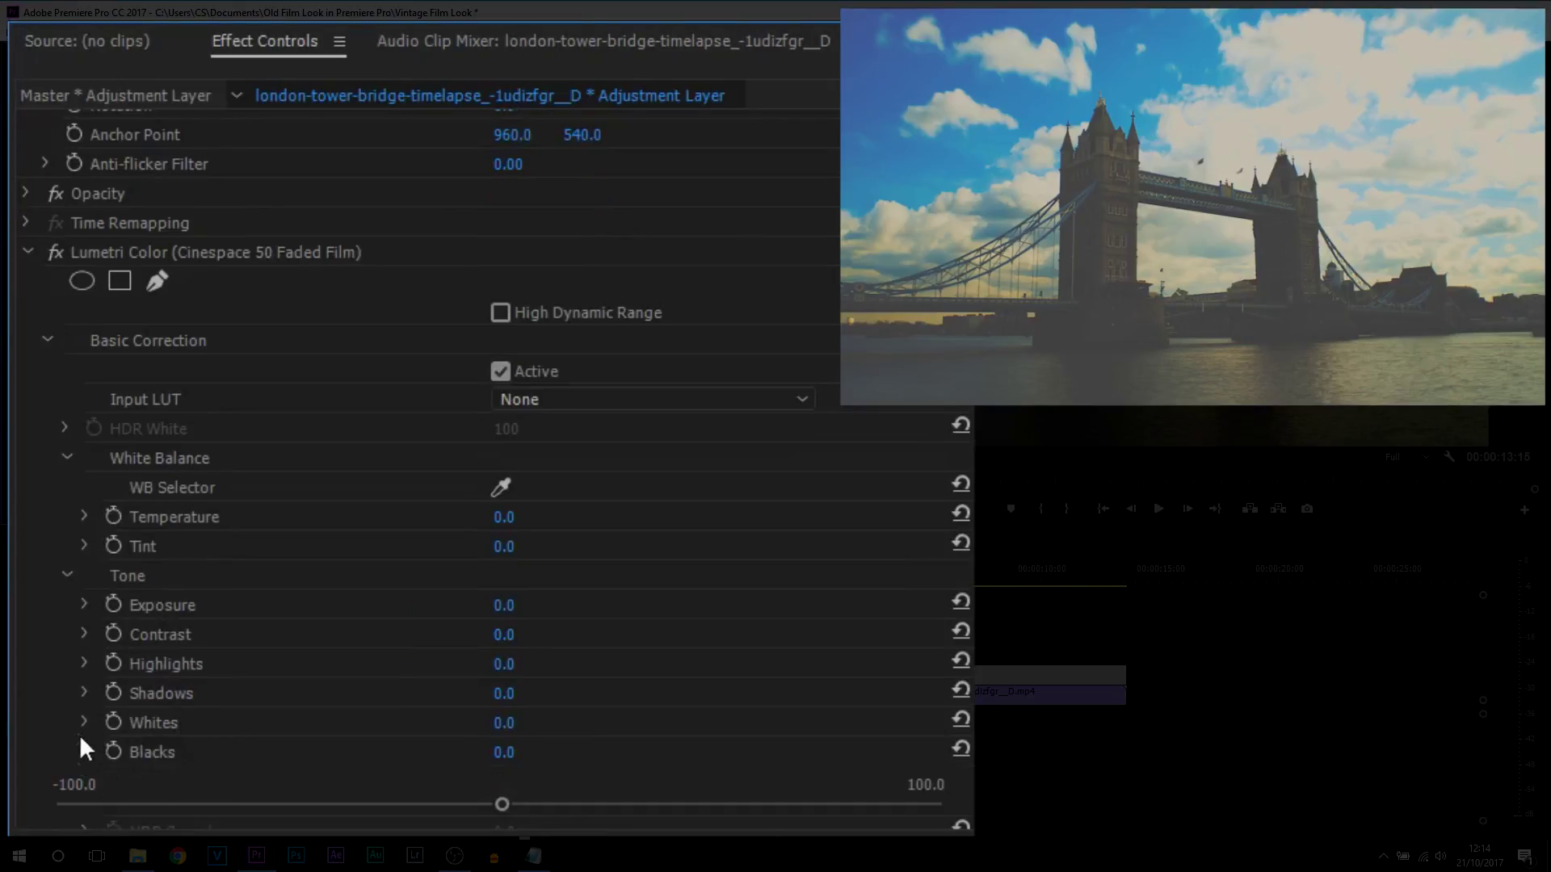
{"action": "left_click", "coordinate": [83, 723]}
{"action": "scroll", "coordinate": [97, 729], "scroll_direction": "down", "scroll_amount": 3}
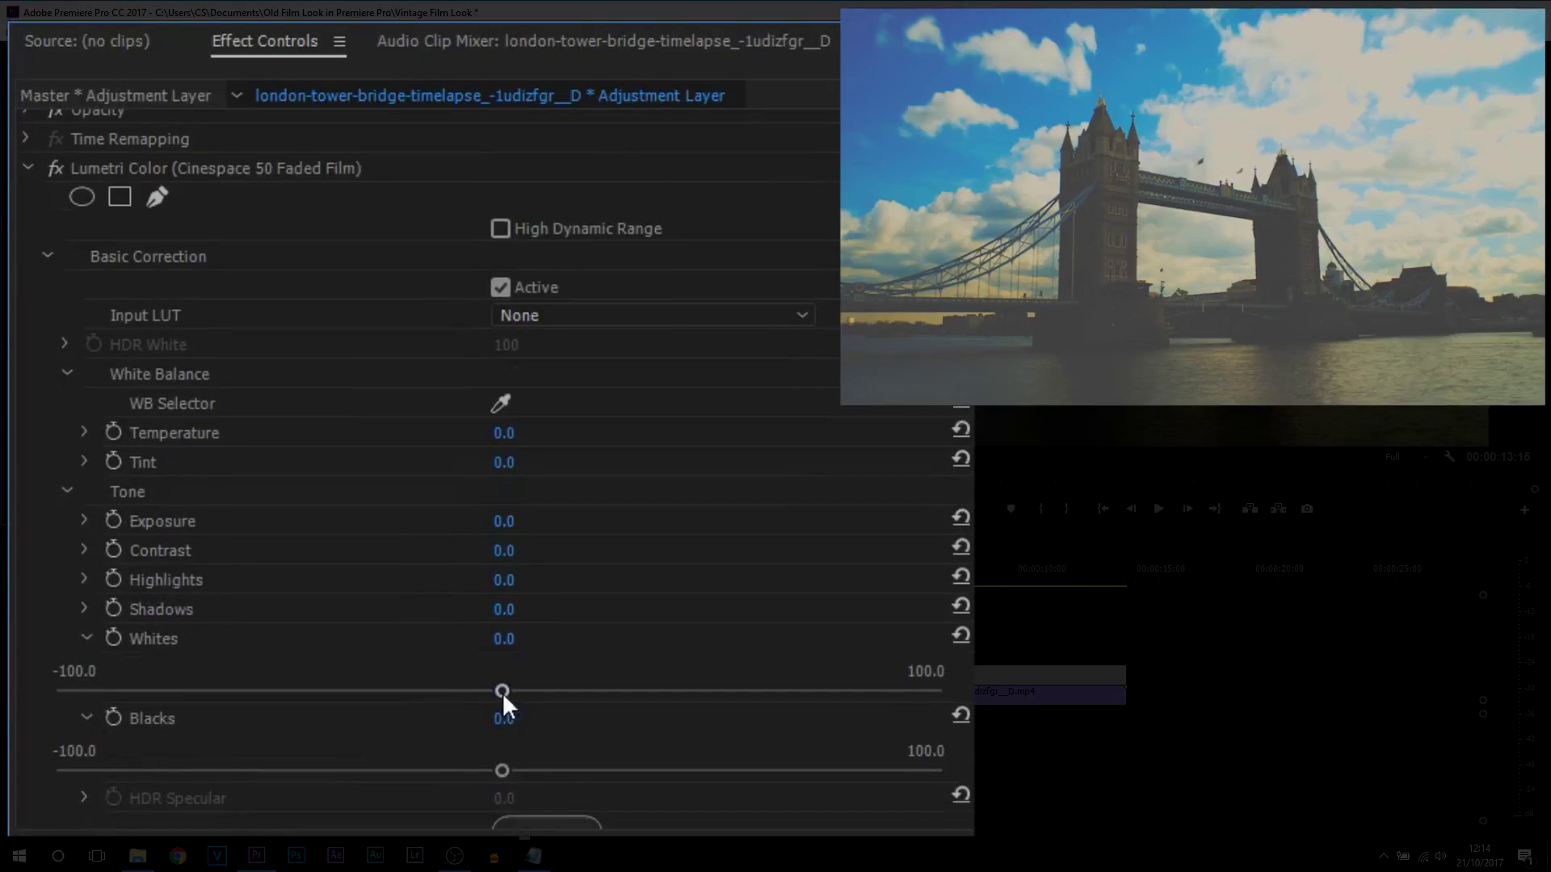
{"action": "left_click_drag", "start_coordinate": [502, 691], "coordinate": [286, 692]}
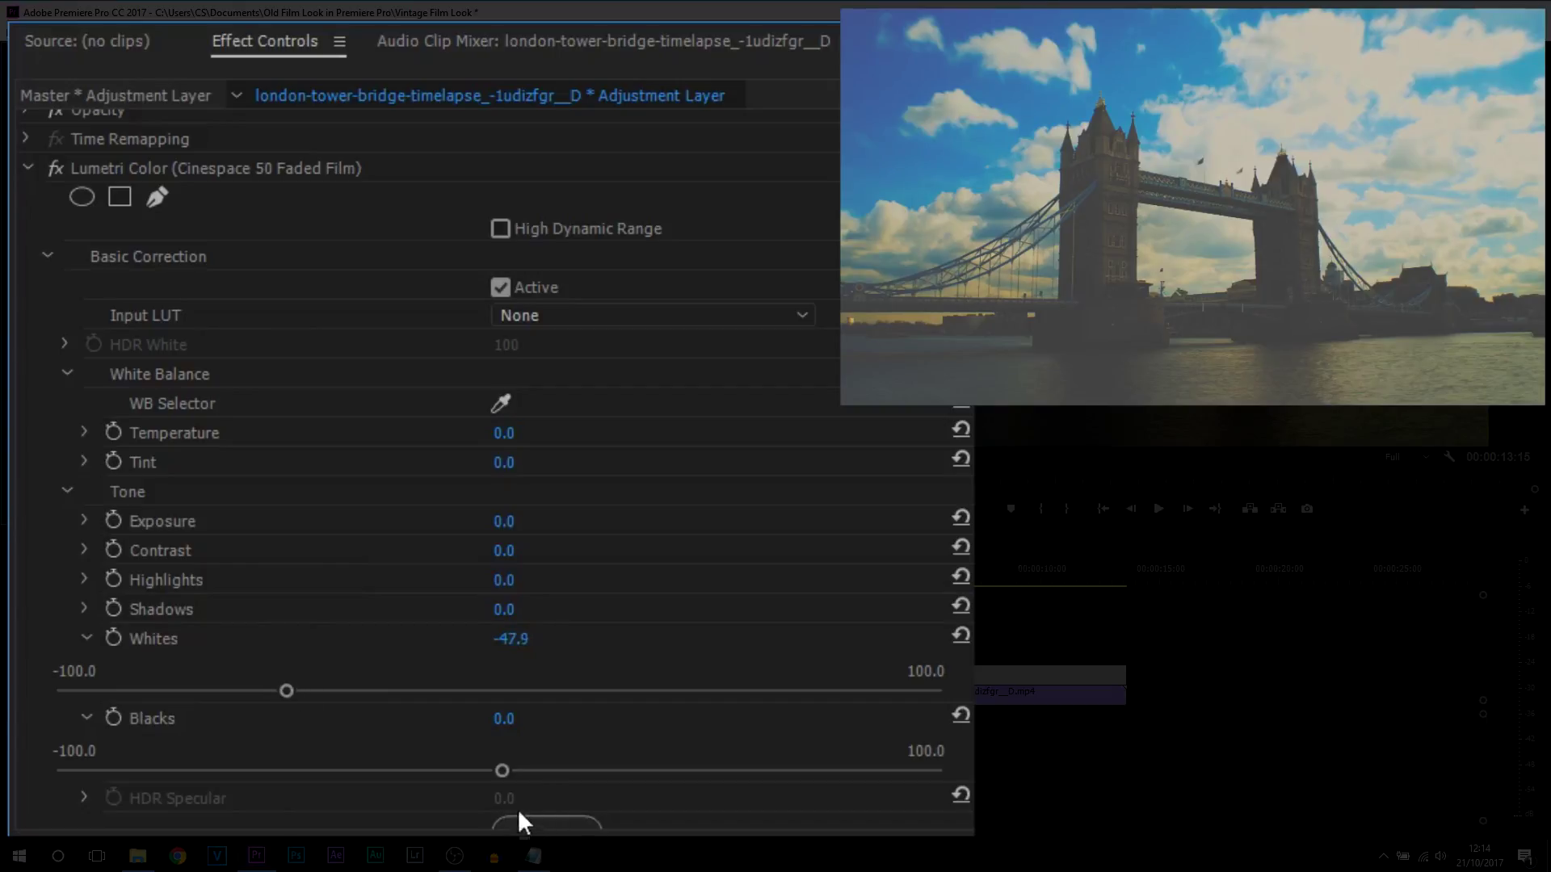
{"action": "left_click_drag", "start_coordinate": [502, 771], "coordinate": [302, 771]}
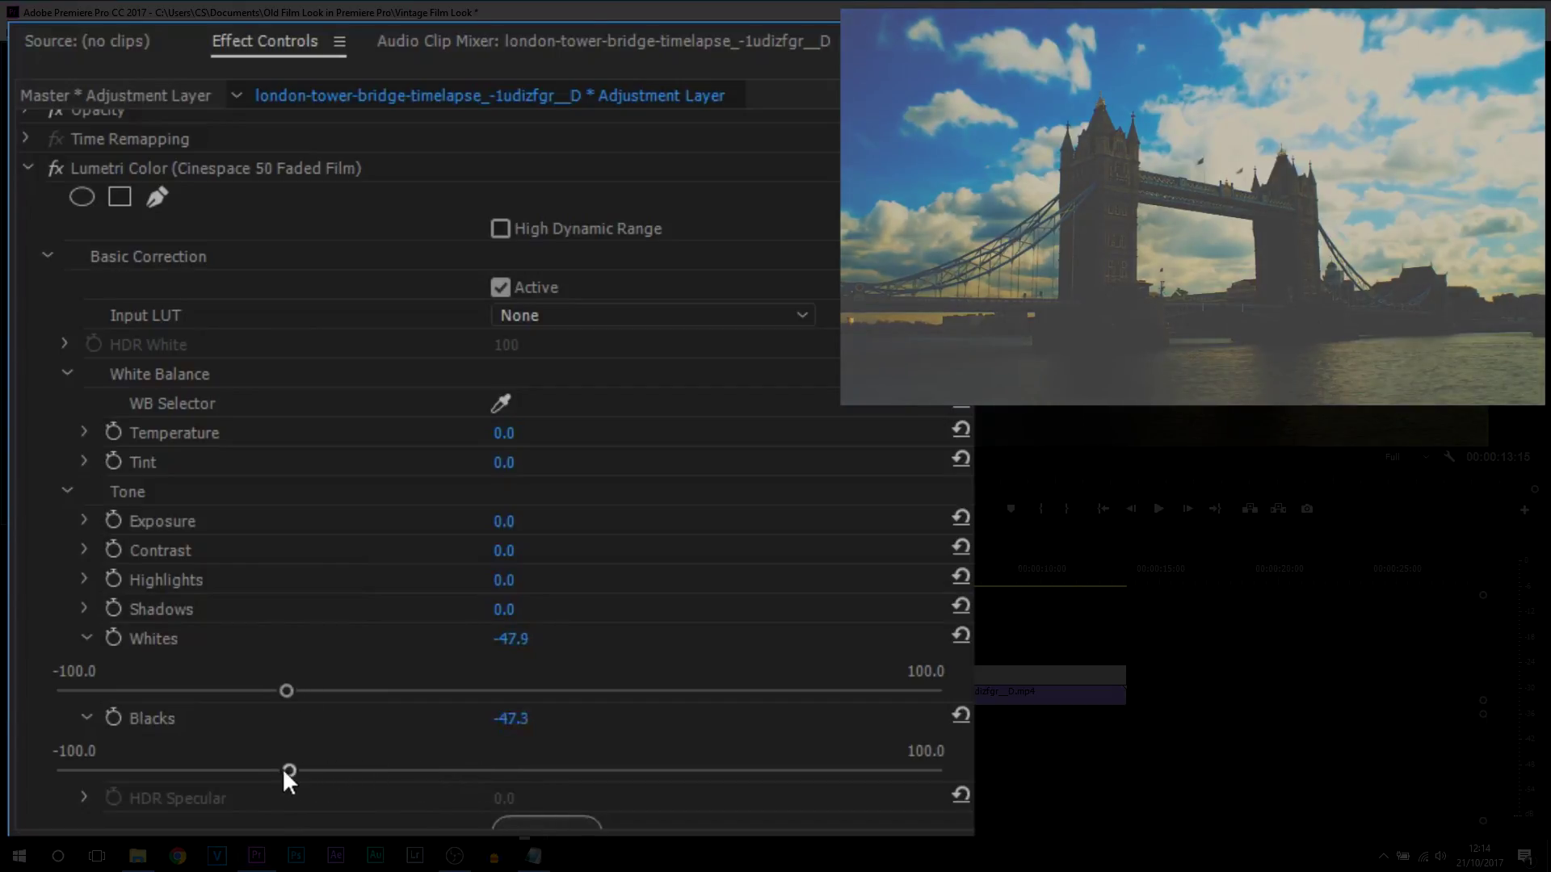
{"action": "left_click", "coordinate": [86, 638]}
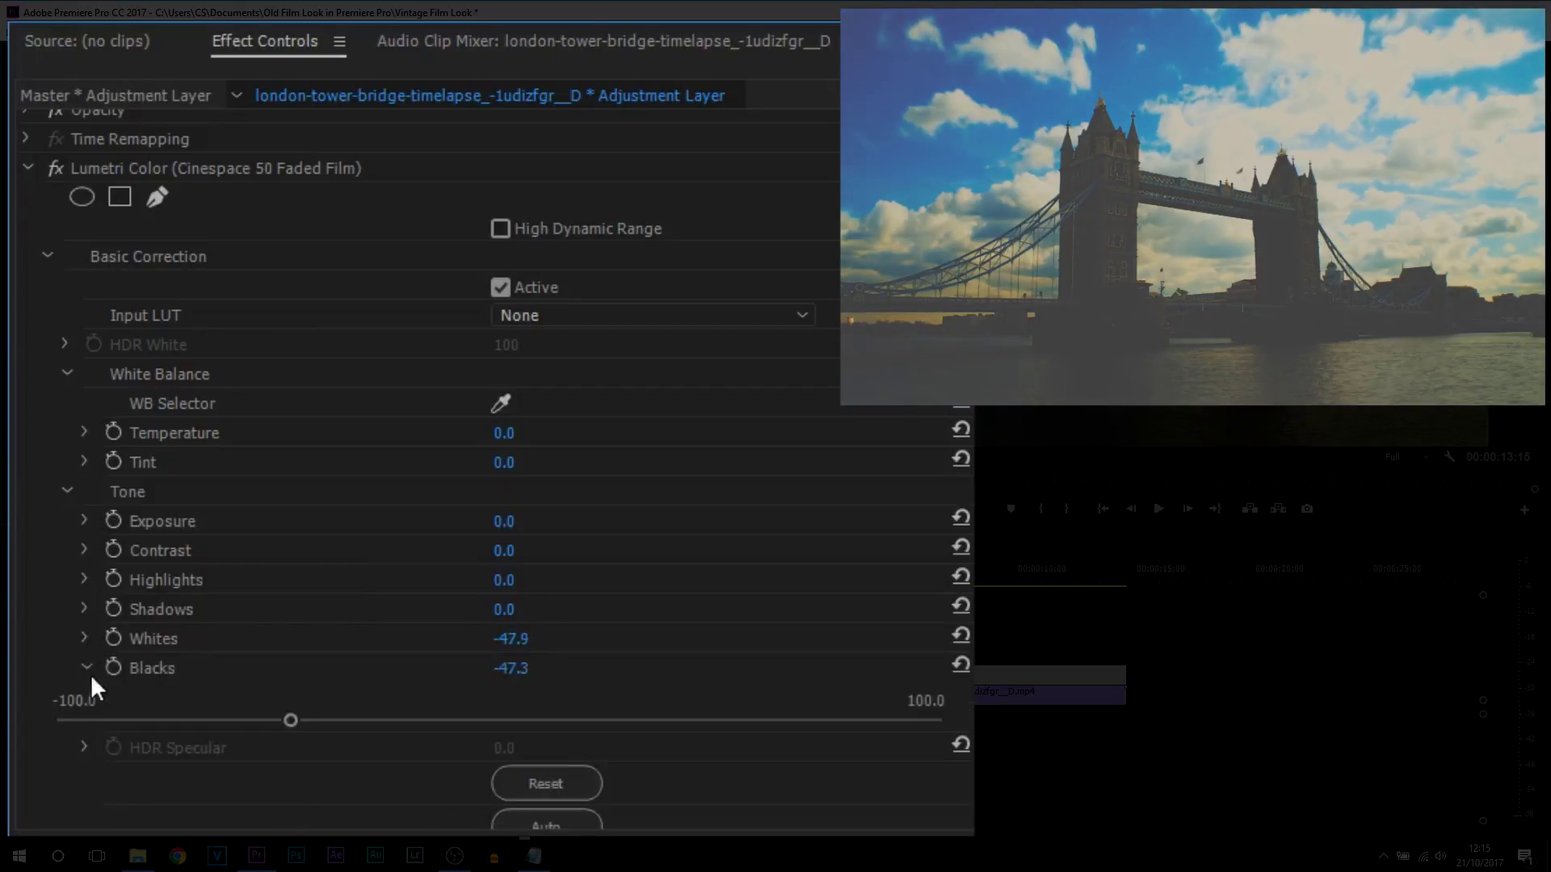
{"action": "left_click", "coordinate": [84, 667]}
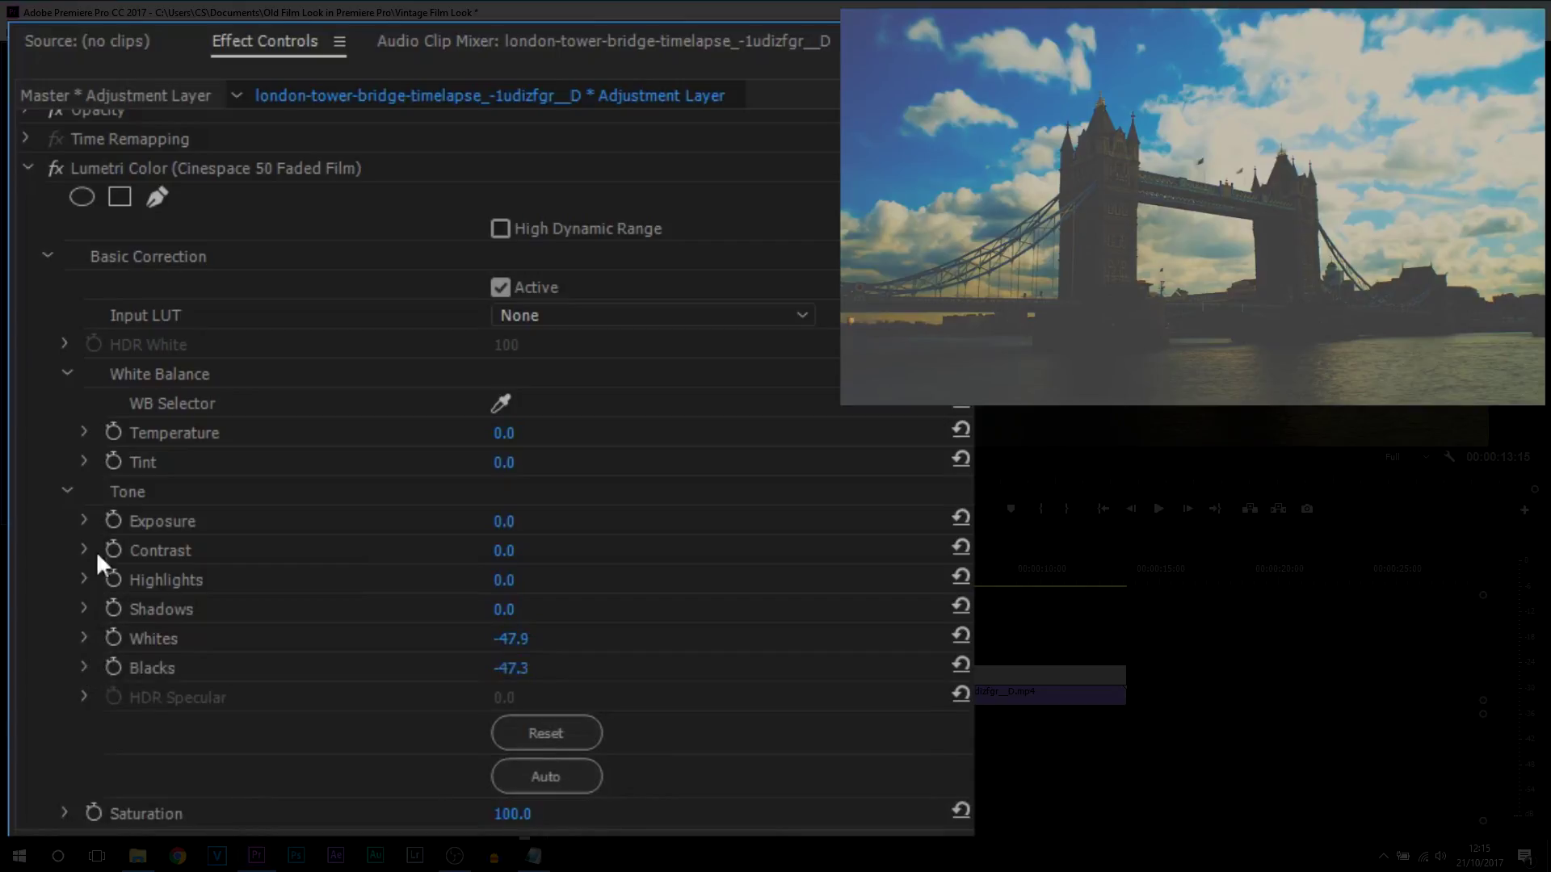
Step: Raise Exposure to 0.4, Contrast to 21.1 and Highlights to 31.9, then collapse Tone
{"action": "left_click", "coordinate": [84, 522]}
{"action": "left_click_drag", "start_coordinate": [502, 574], "coordinate": [533, 576]}
{"action": "left_click", "coordinate": [87, 520]}
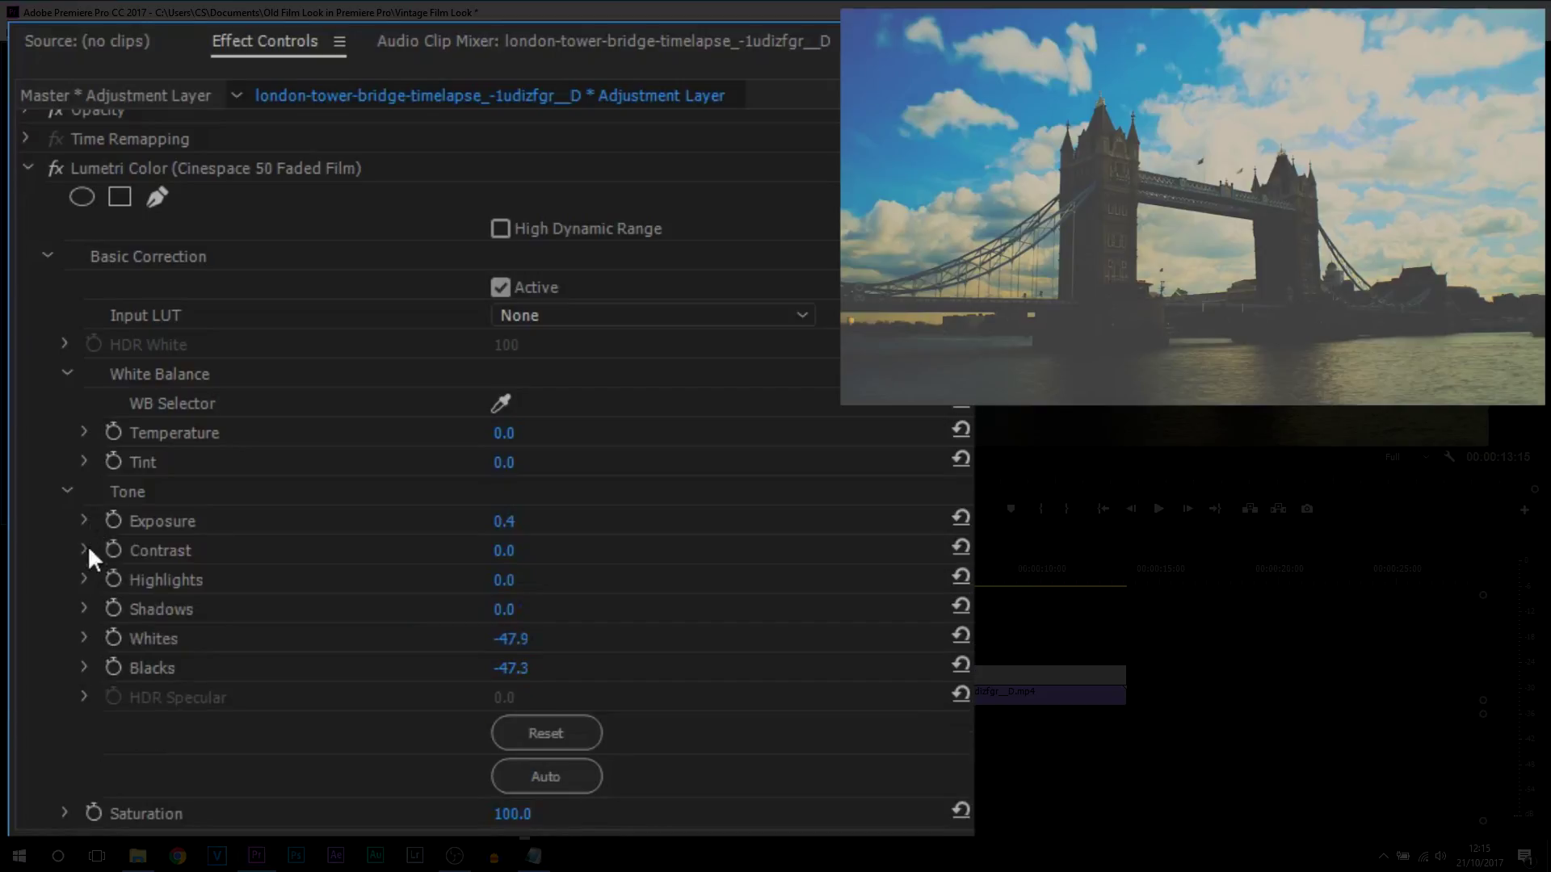
{"action": "left_click", "coordinate": [86, 580]}
{"action": "left_click", "coordinate": [85, 550]}
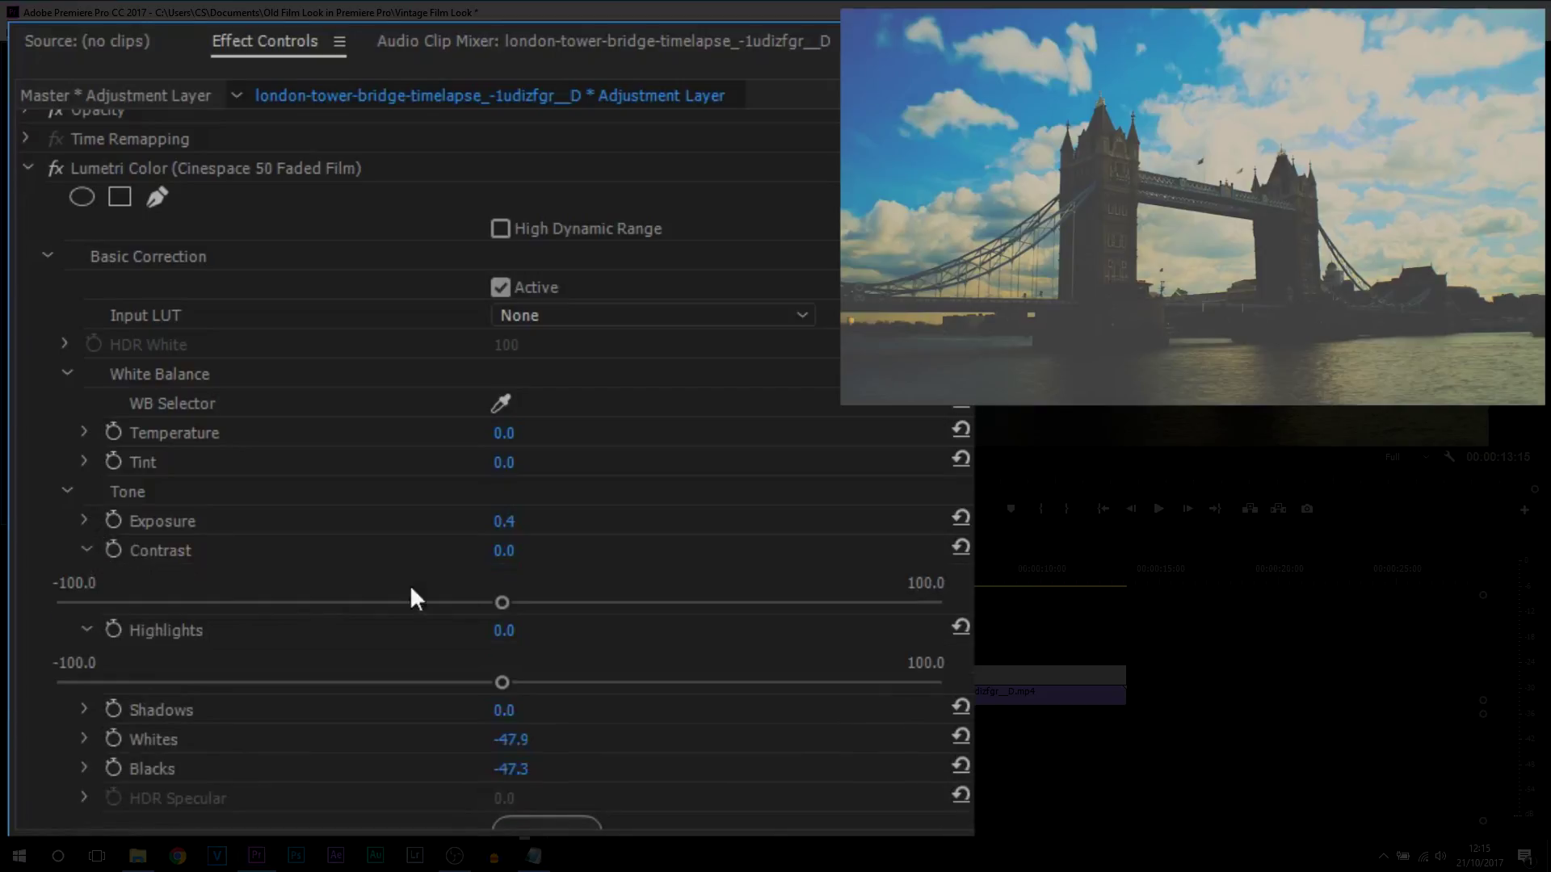
{"action": "left_click_drag", "start_coordinate": [501, 602], "coordinate": [593, 603]}
{"action": "left_click_drag", "start_coordinate": [501, 683], "coordinate": [638, 683]}
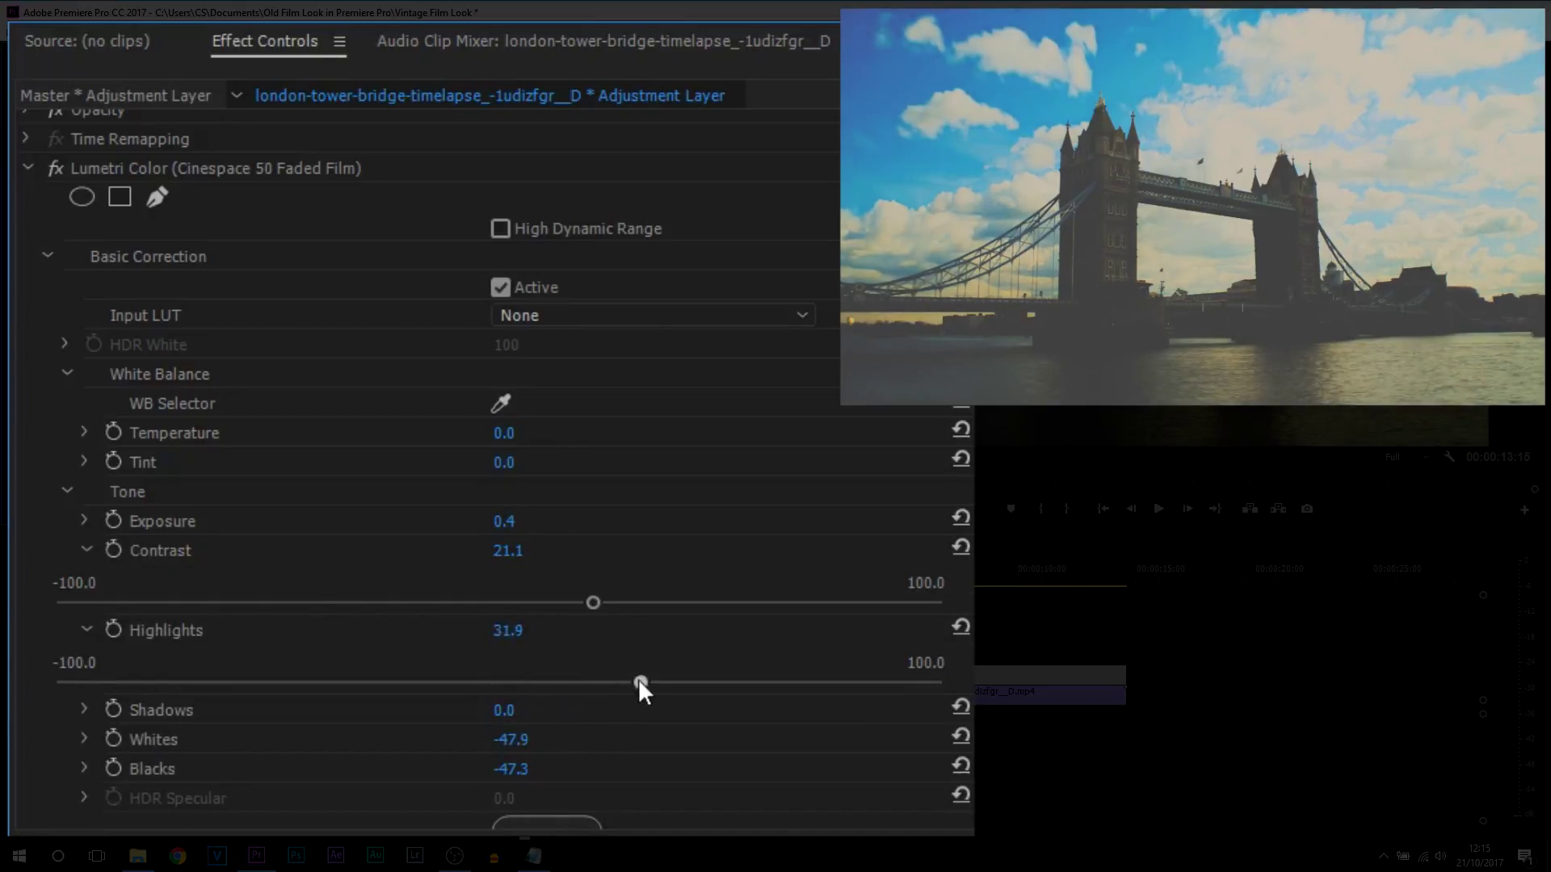
{"action": "scroll", "coordinate": [76, 638], "scroll_direction": "up", "scroll_amount": 3}
{"action": "left_click", "coordinate": [76, 638]}
{"action": "scroll", "coordinate": [65, 565], "scroll_direction": "up", "scroll_amount": 2}
Step: Open the Vignette section and drag Amount negative so the edges darken
{"action": "left_click", "coordinate": [45, 481]}
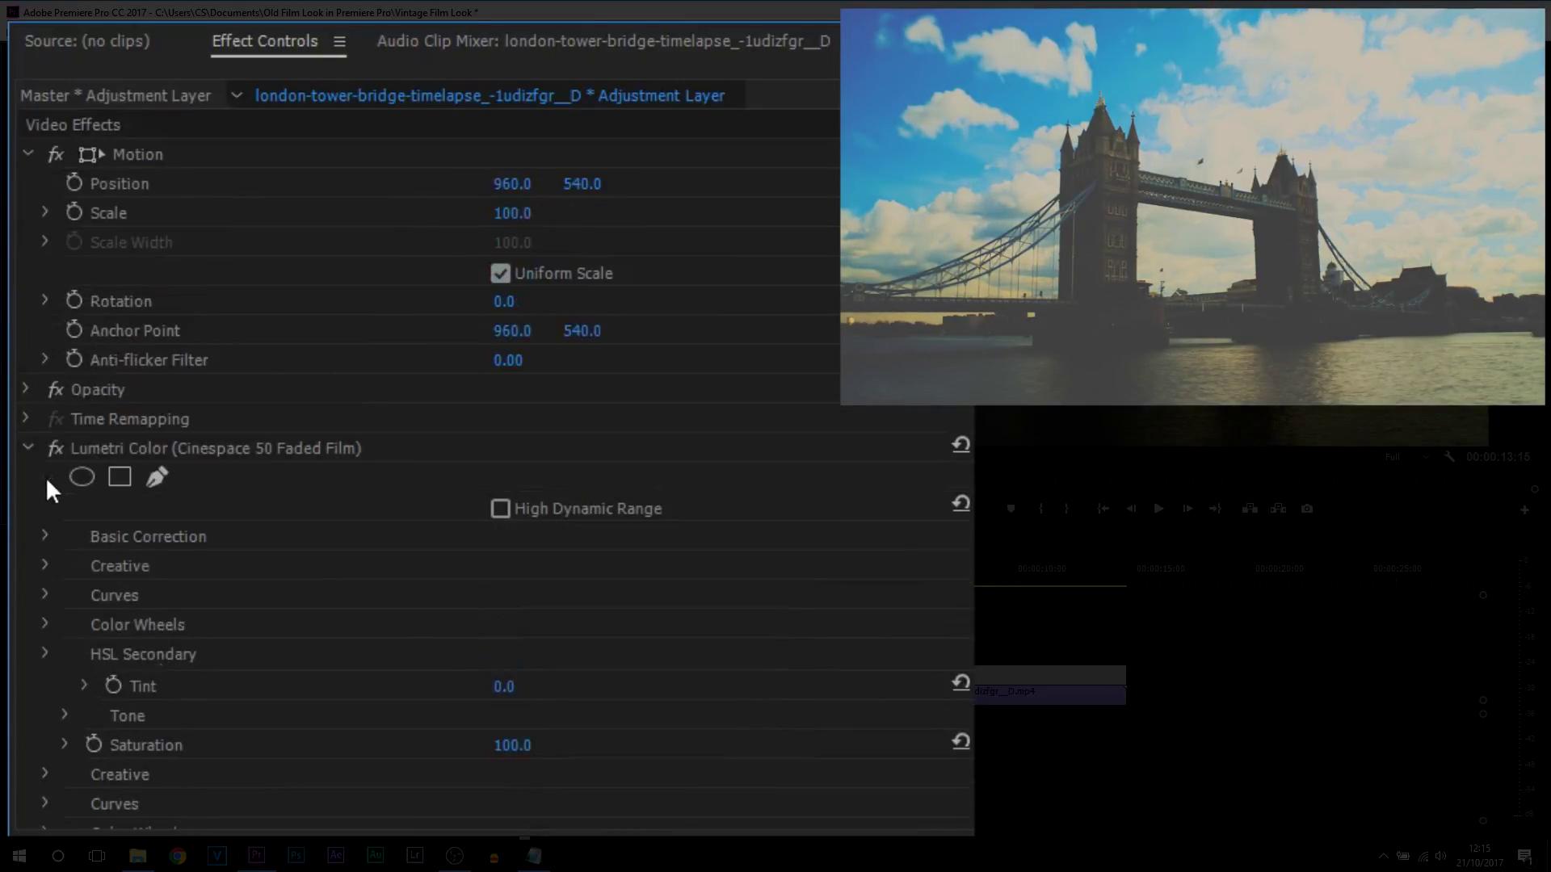
{"action": "left_click", "coordinate": [45, 684]}
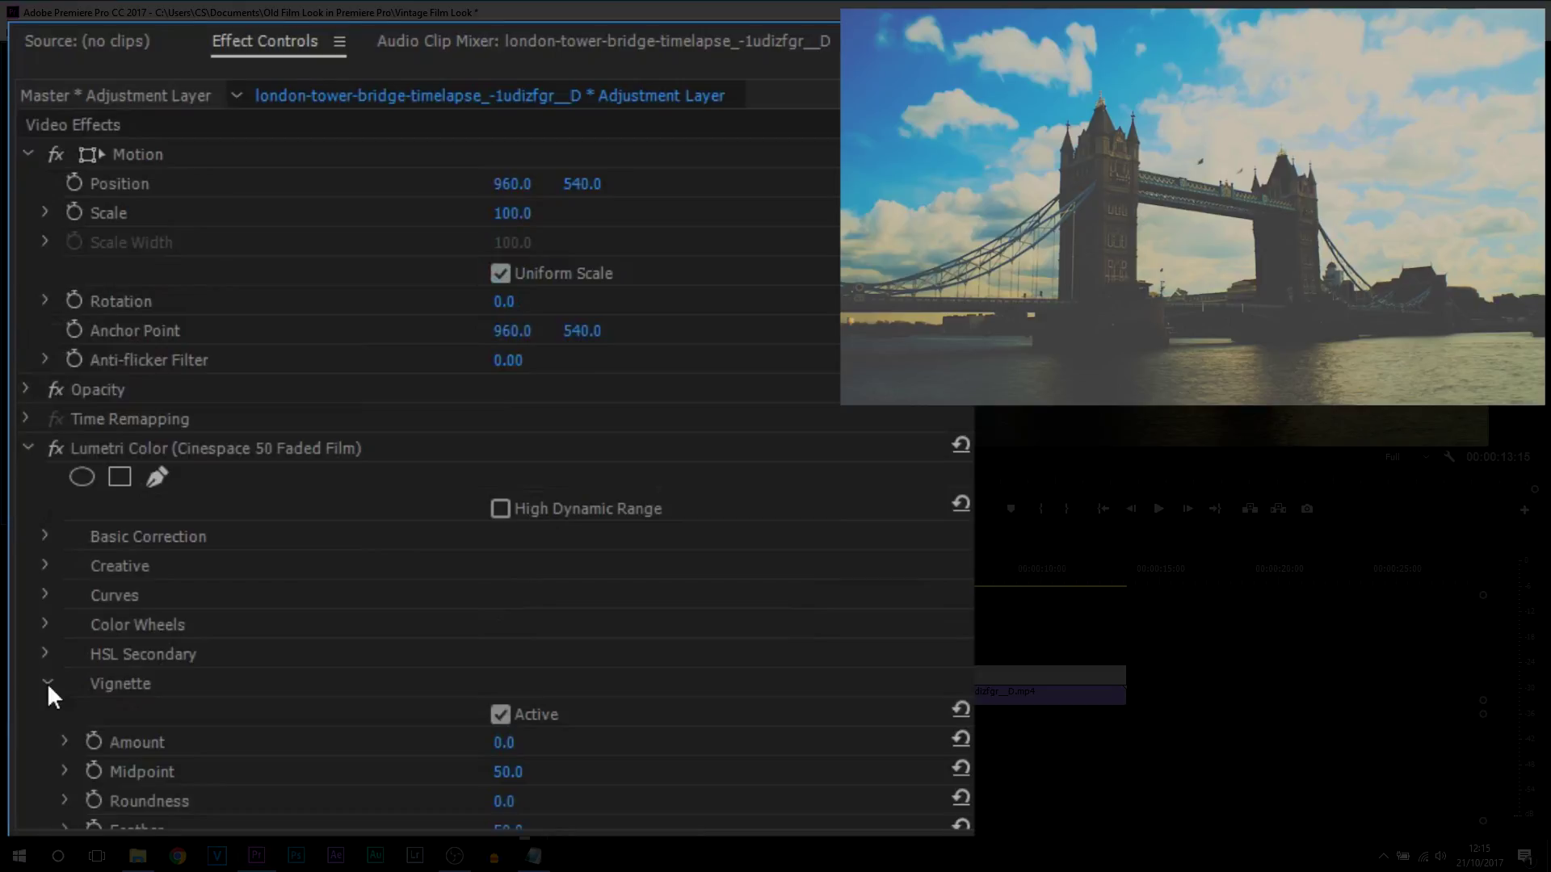
{"action": "scroll", "coordinate": [47, 685], "scroll_direction": "down", "scroll_amount": 1}
{"action": "left_click", "coordinate": [64, 696]}
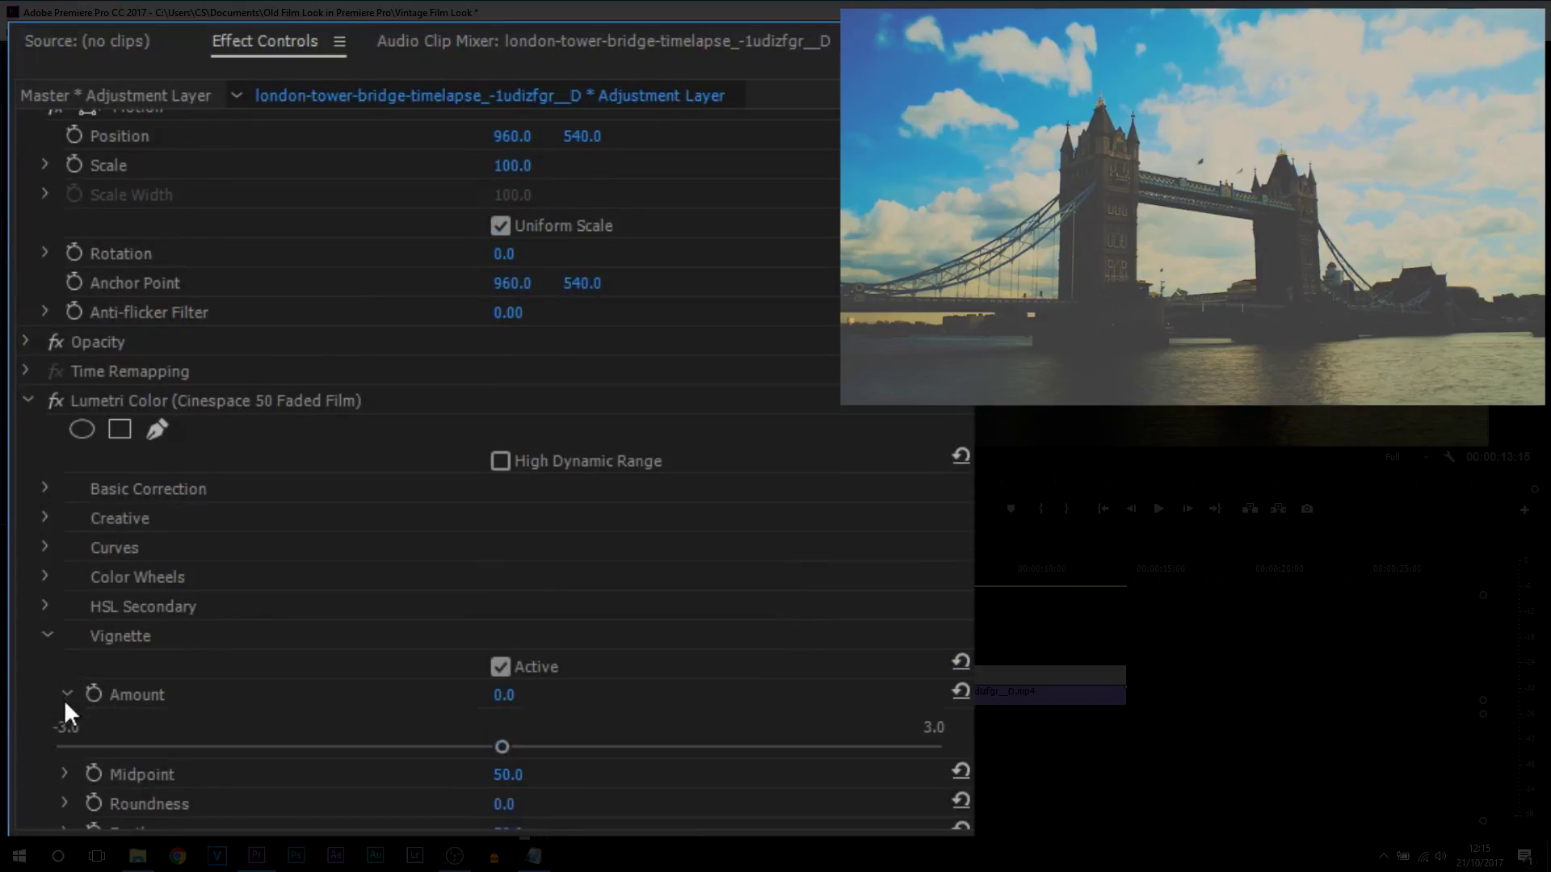
{"action": "scroll", "coordinate": [230, 719], "scroll_direction": "down", "scroll_amount": 1}
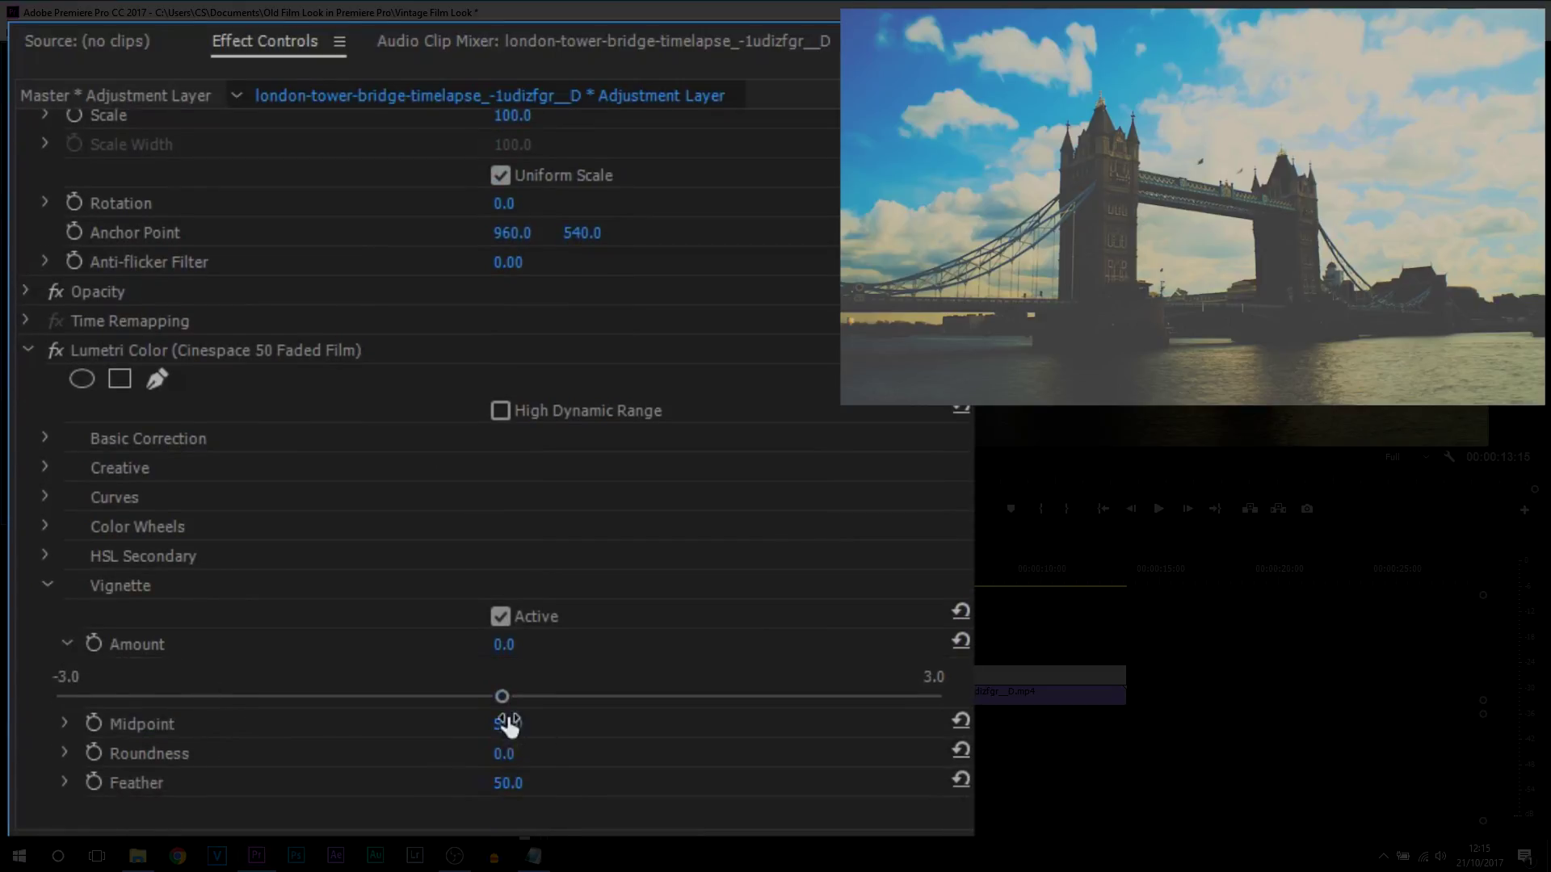
{"action": "left_click_drag", "start_coordinate": [507, 698], "coordinate": [774, 698]}
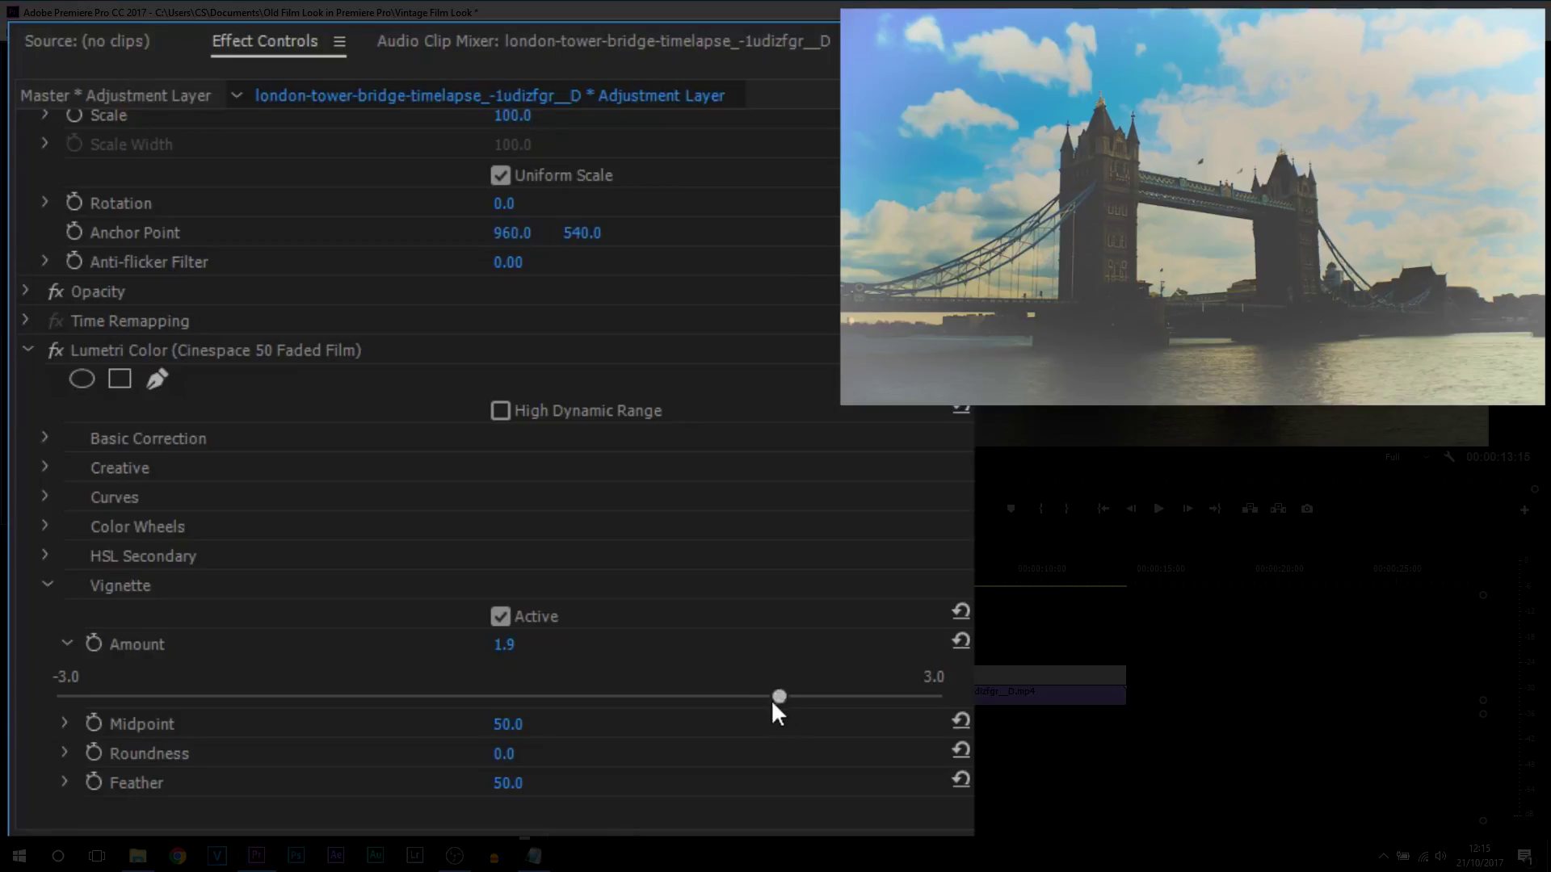
{"action": "left_click_drag", "start_coordinate": [770, 699], "coordinate": [305, 711]}
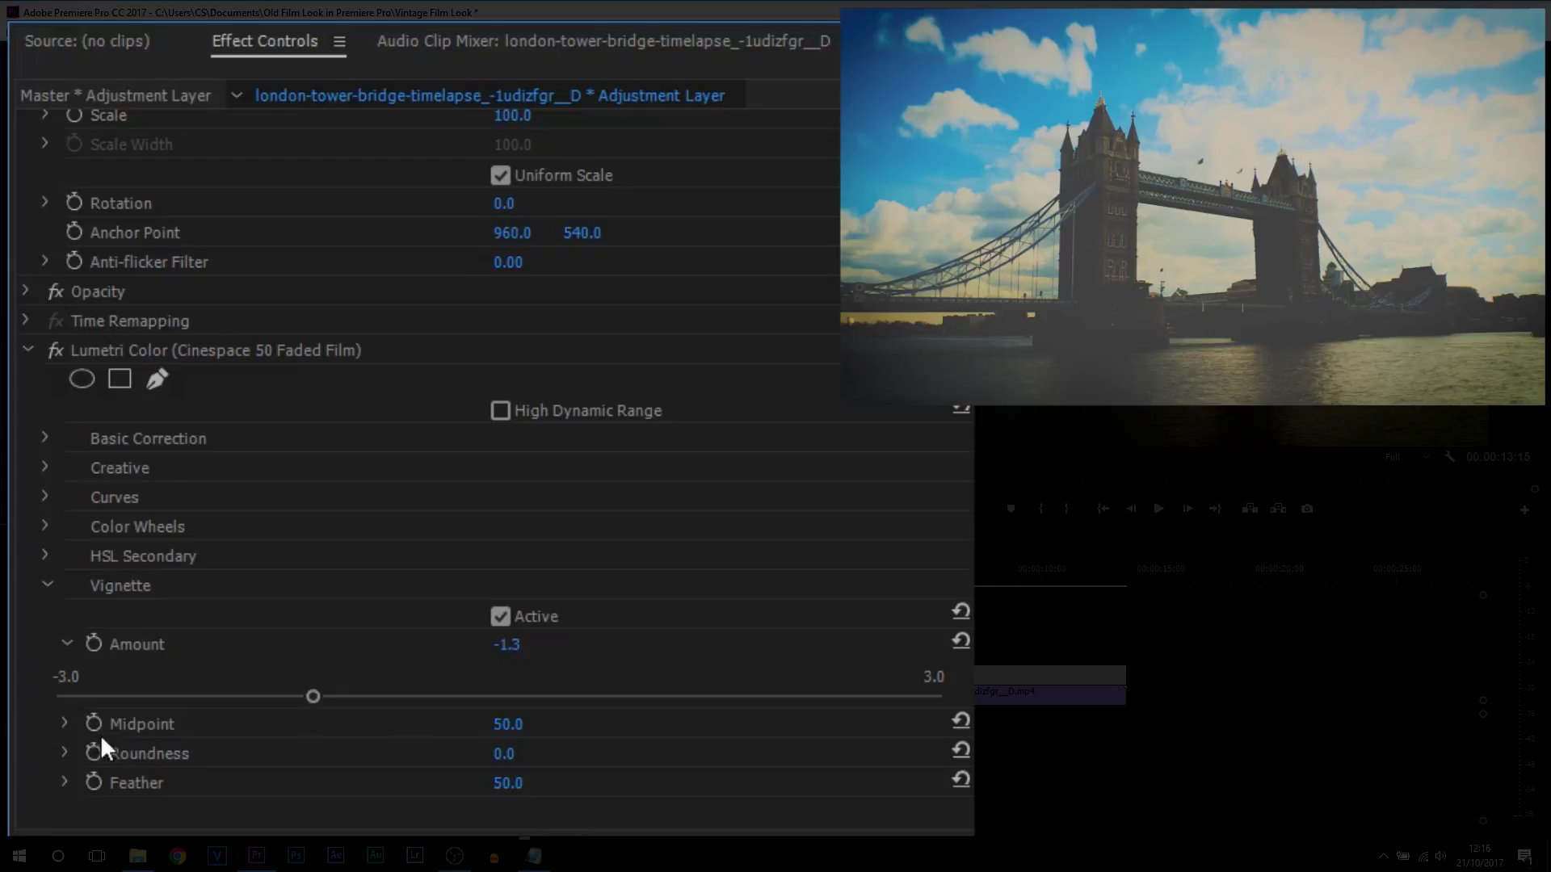
Step: Set vignette Midpoint to 38.8 and fine-tune Amount to -1.3, then collapse Vignette
{"action": "left_click", "coordinate": [65, 723]}
{"action": "left_click_drag", "start_coordinate": [502, 776], "coordinate": [447, 777]}
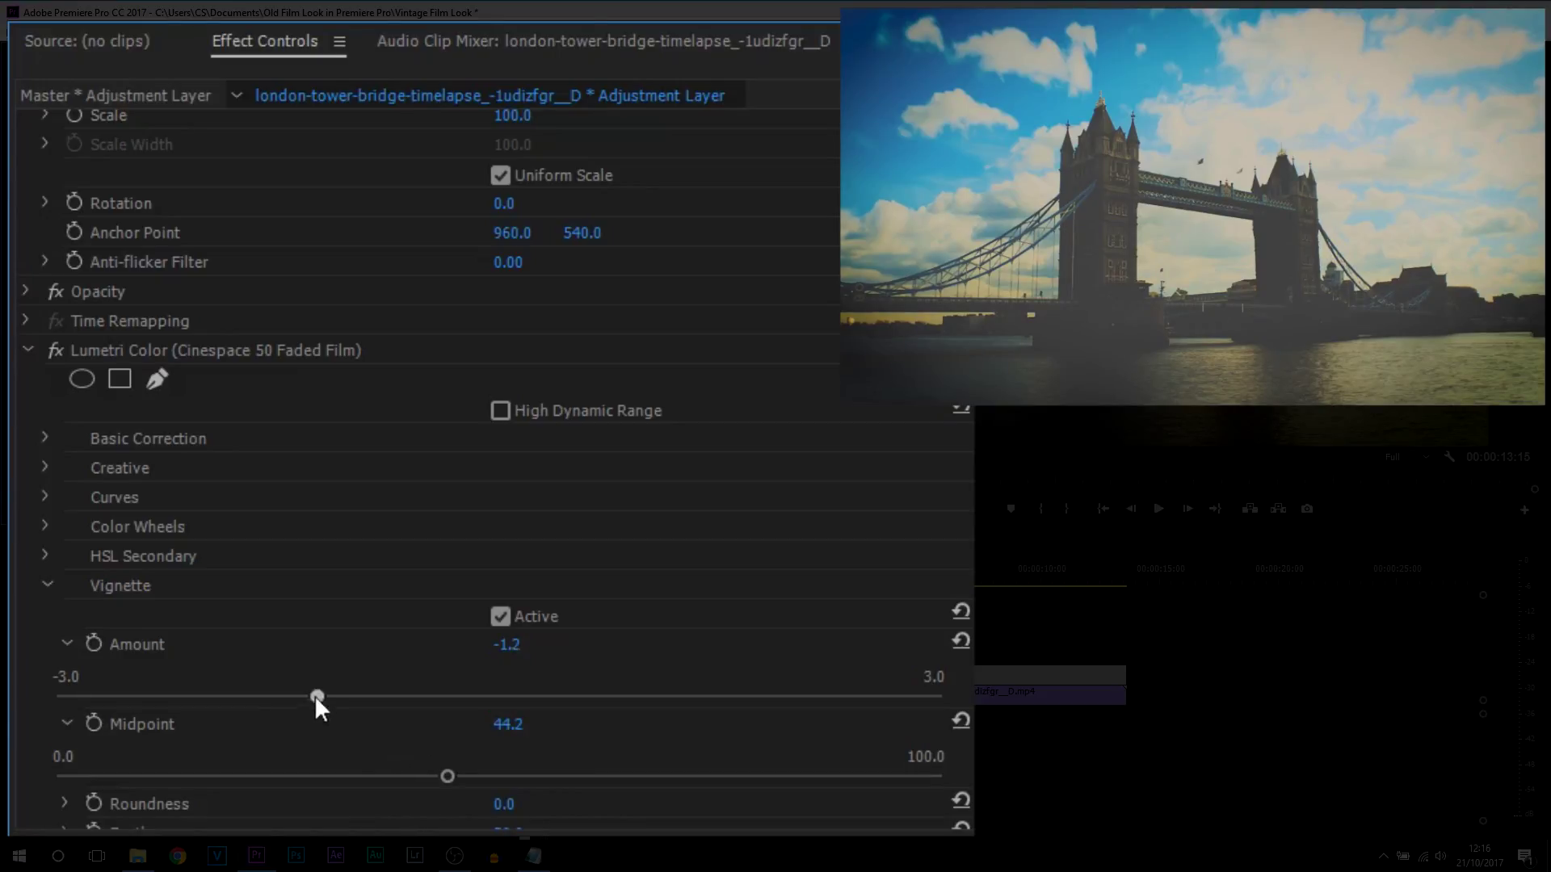
{"action": "left_click_drag", "start_coordinate": [316, 696], "coordinate": [308, 696]}
{"action": "left_click", "coordinate": [401, 777]}
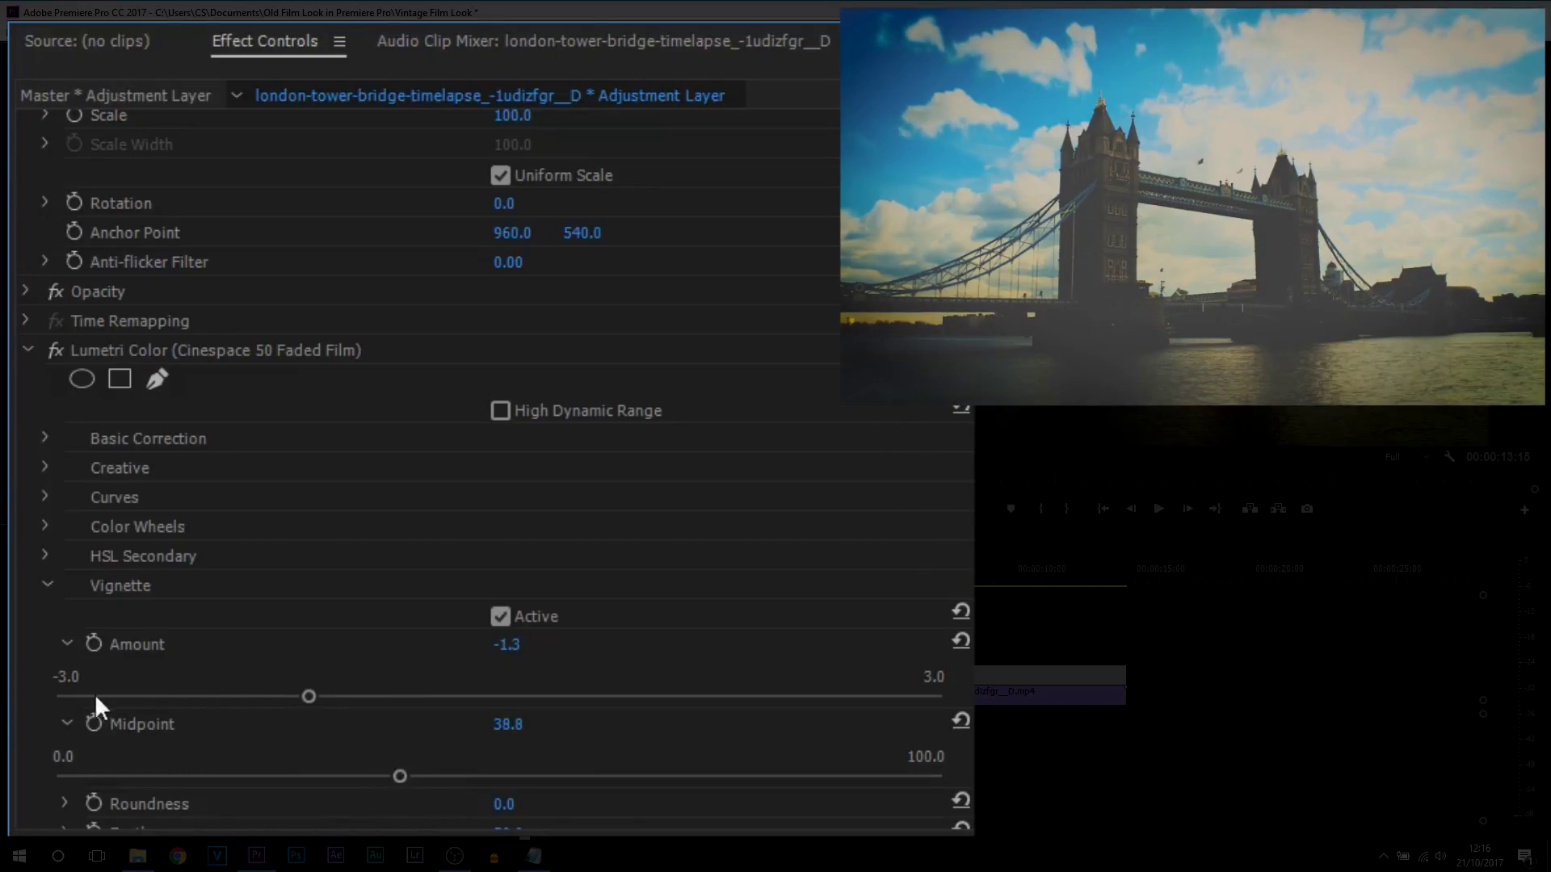
{"action": "left_click", "coordinate": [68, 645]}
{"action": "left_click", "coordinate": [67, 673]}
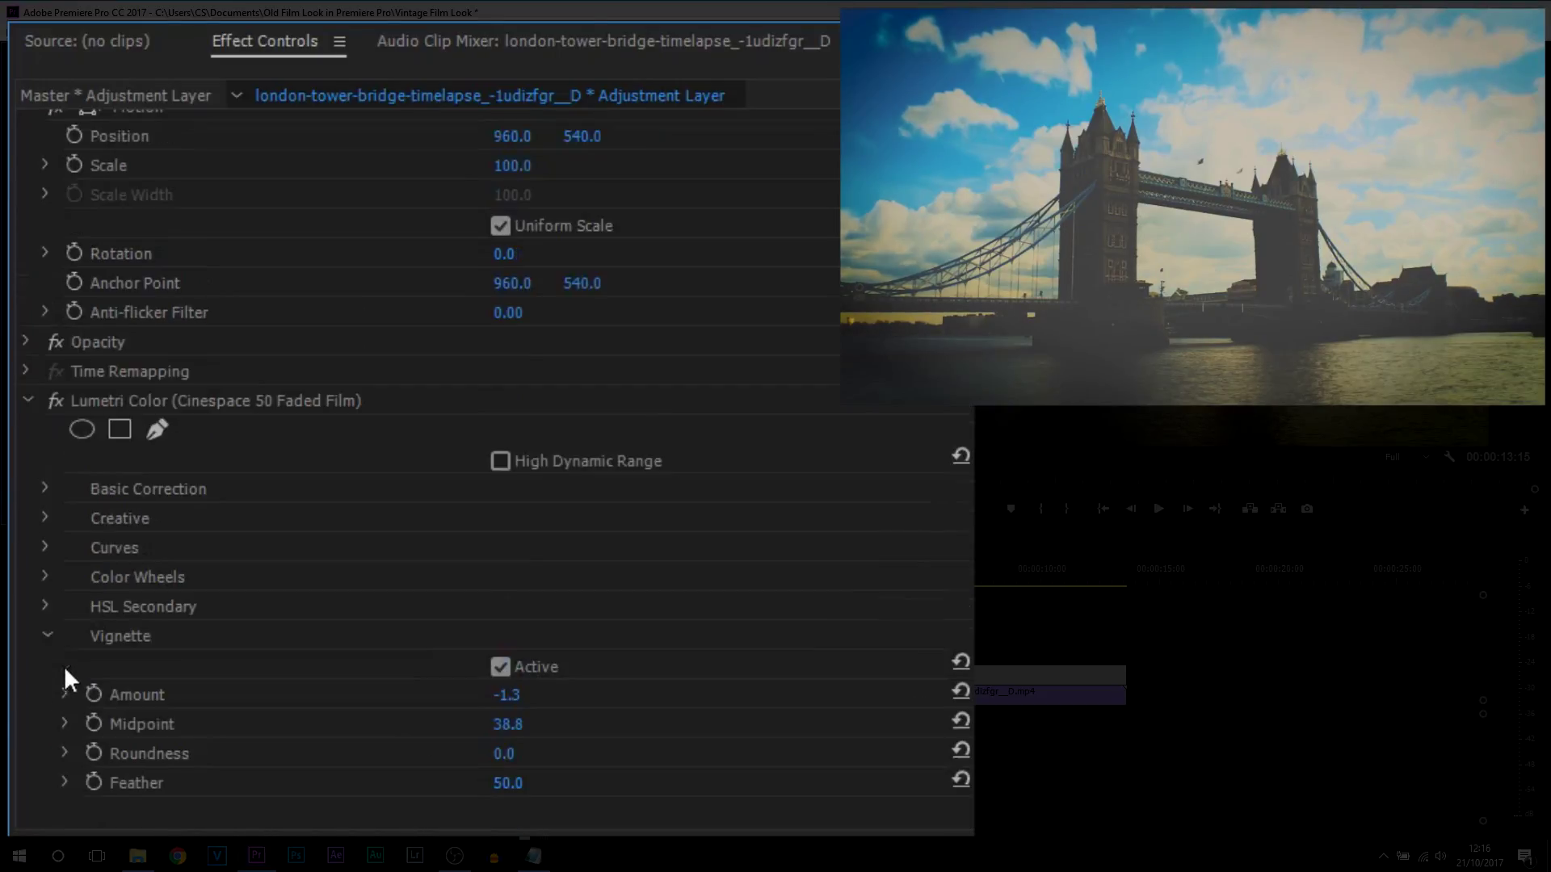
{"action": "left_click", "coordinate": [44, 635]}
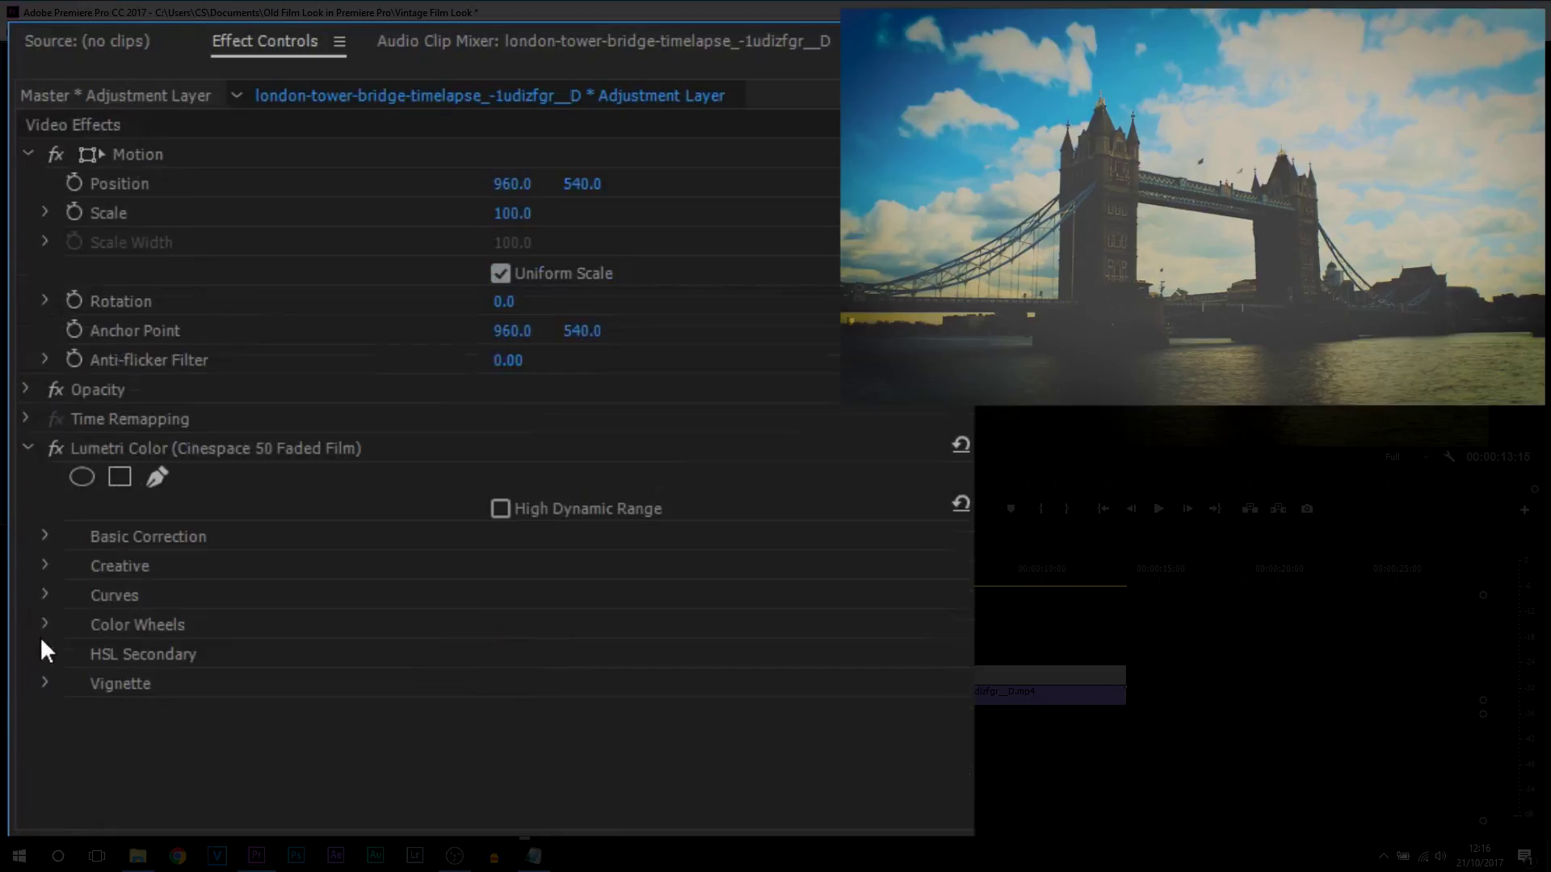
Step: In the Creative adjustments, lower Faded Film to 65.3
{"action": "left_click", "coordinate": [40, 563]}
{"action": "scroll", "coordinate": [253, 590], "scroll_direction": "down", "scroll_amount": 1}
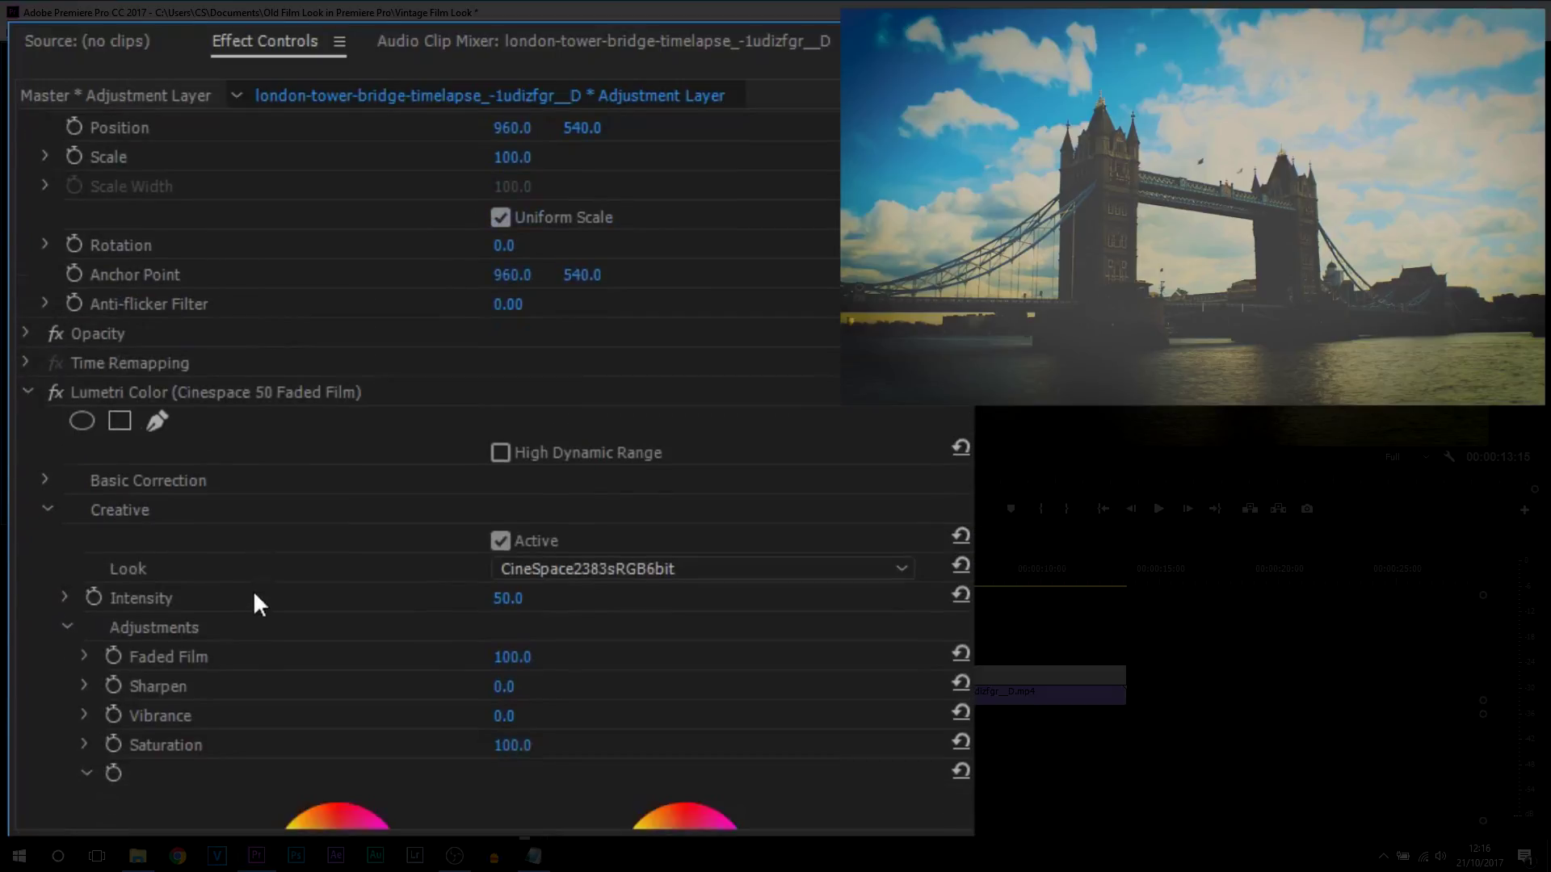
{"action": "scroll", "coordinate": [274, 588], "scroll_direction": "down", "scroll_amount": 2}
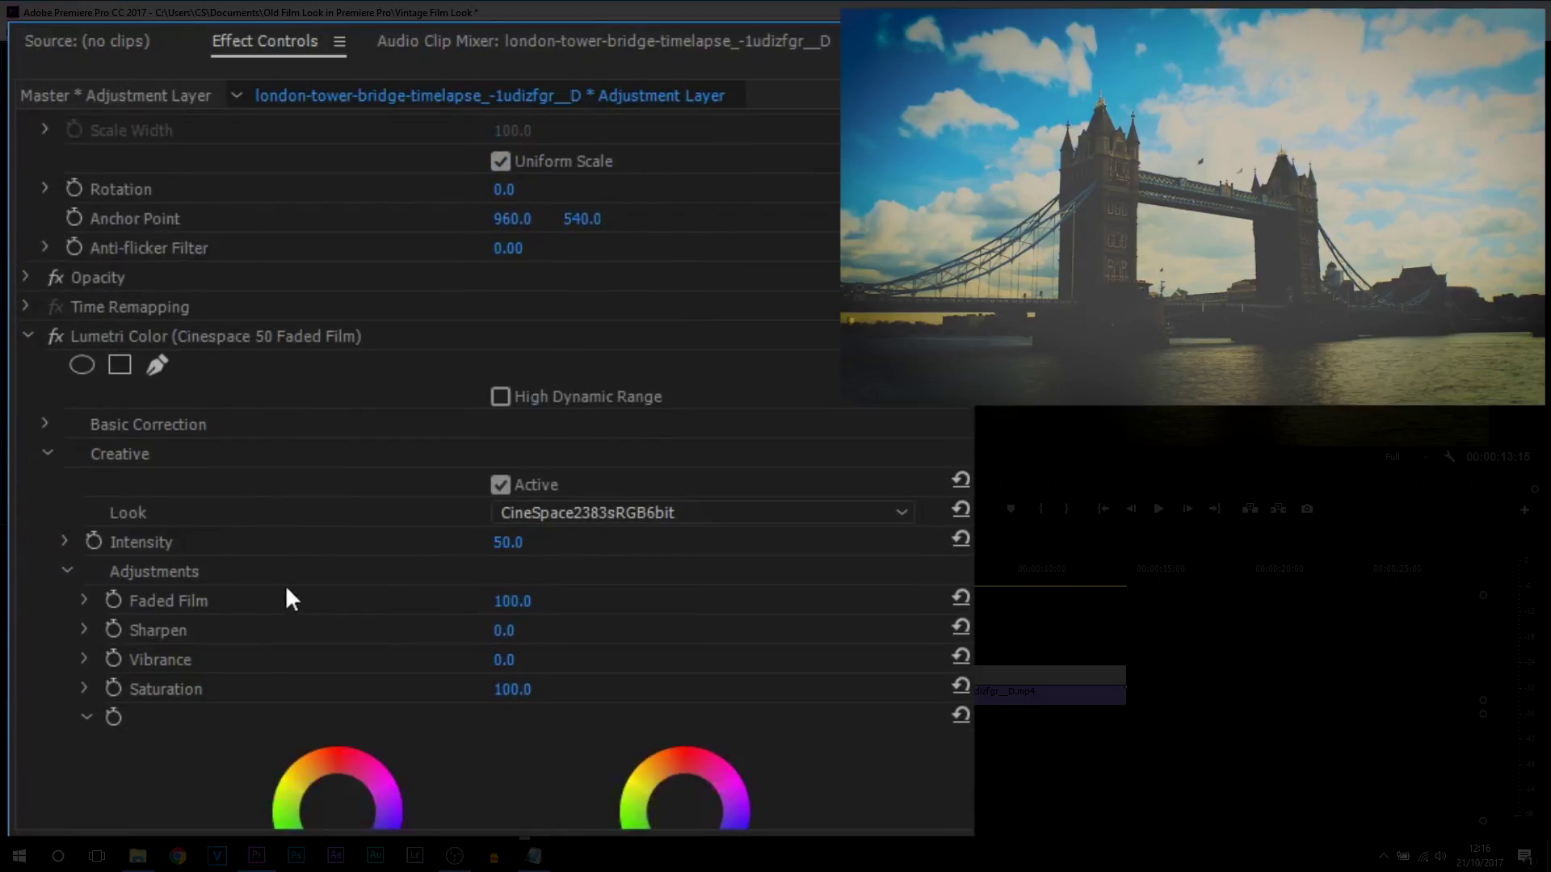
{"action": "left_click", "coordinate": [84, 601]}
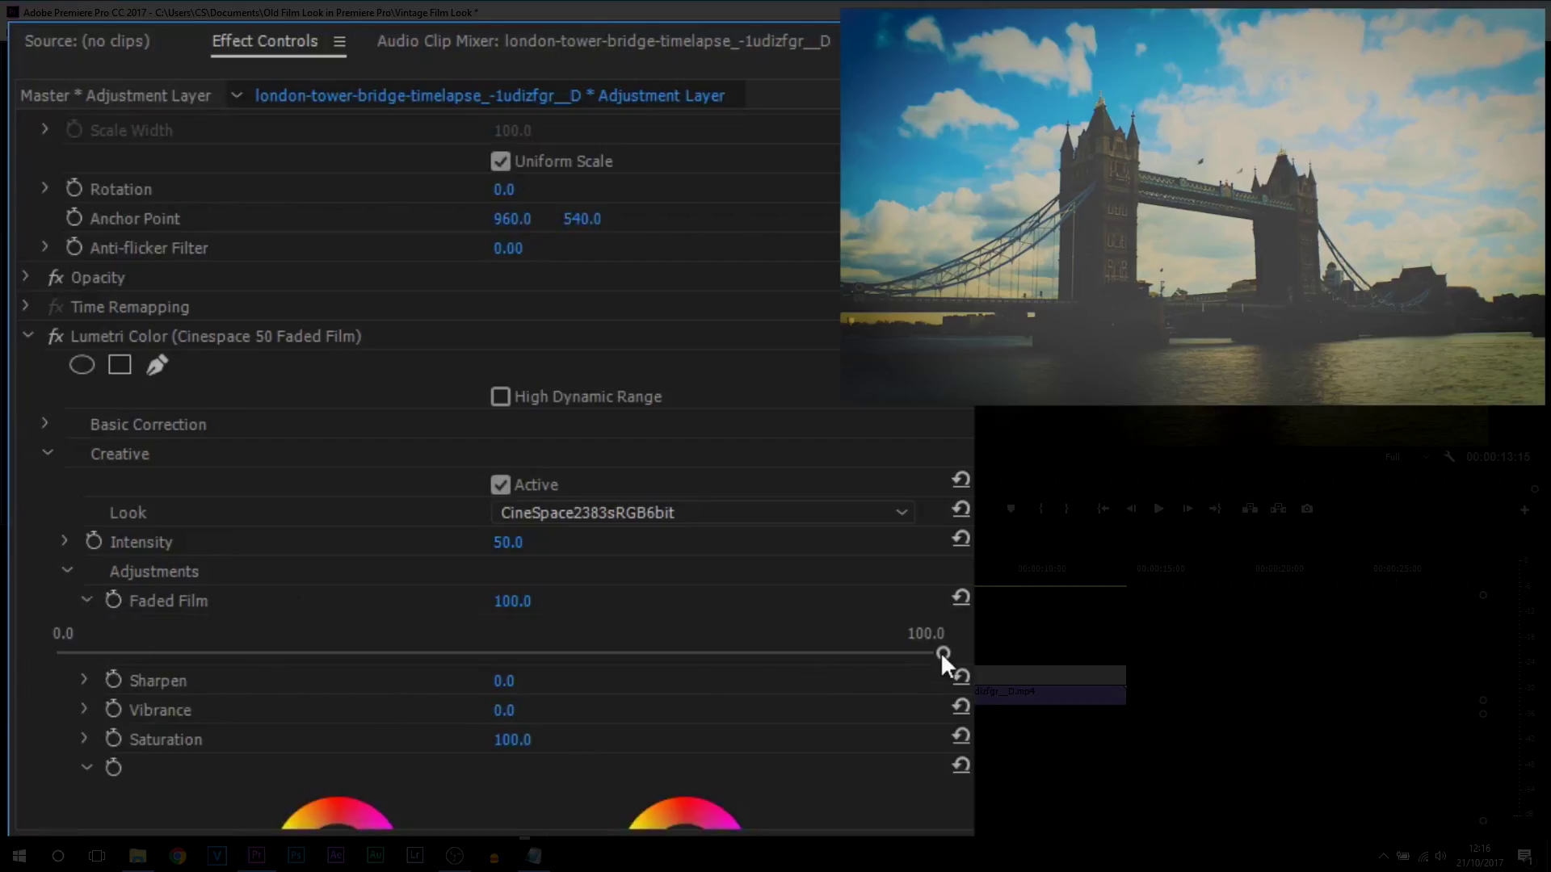
{"action": "left_click_drag", "start_coordinate": [940, 652], "coordinate": [633, 653]}
{"action": "left_click", "coordinate": [84, 601]}
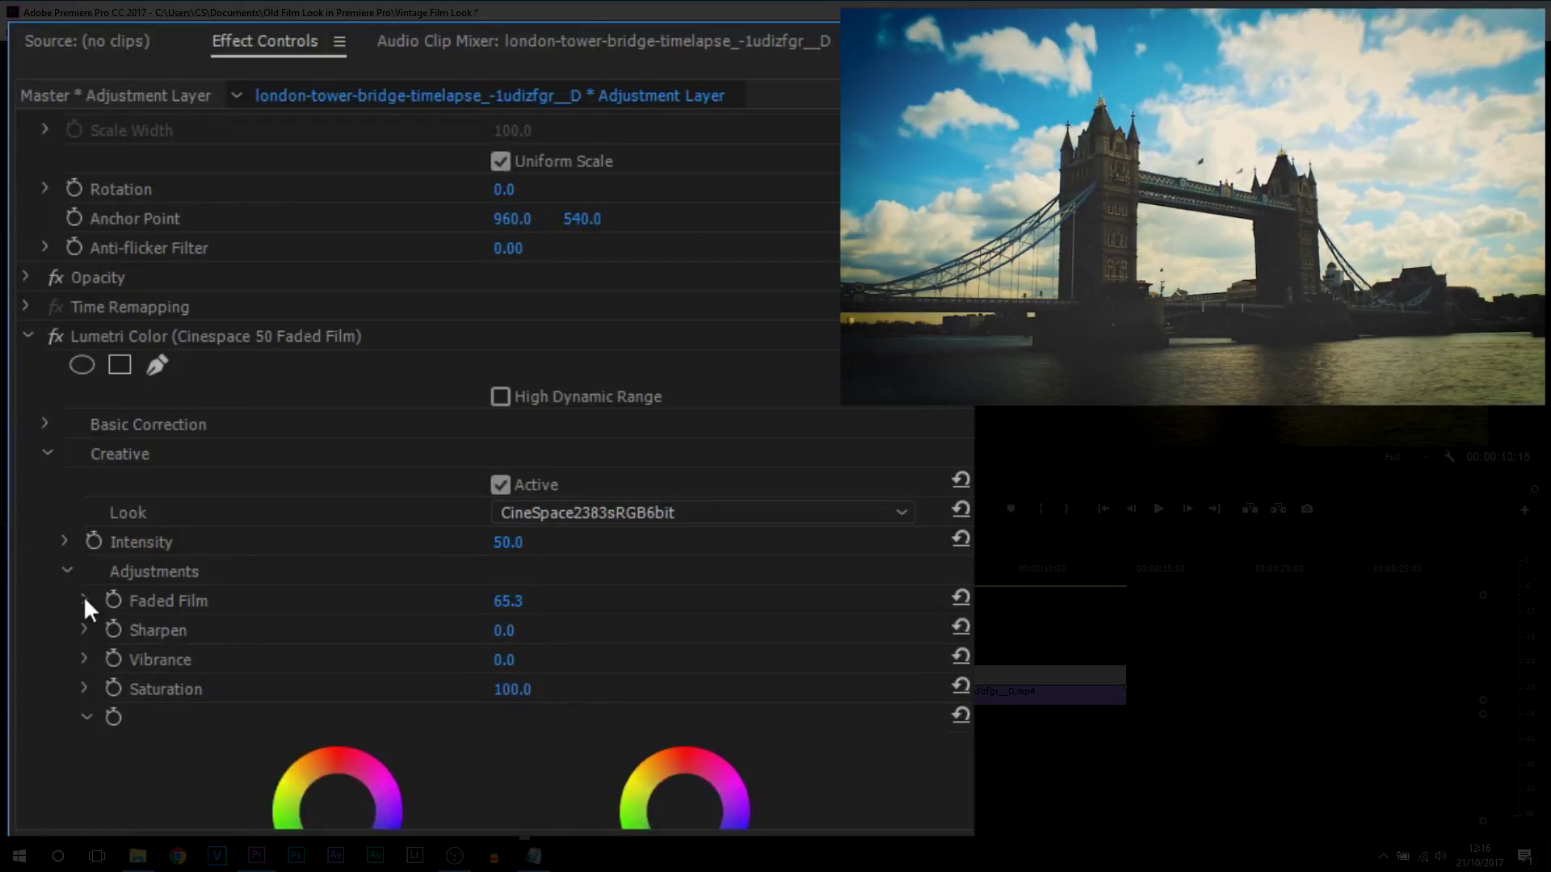
Step: Raise Vibrance to 31.5 and lower Saturation to 70.0
{"action": "left_click", "coordinate": [86, 660]}
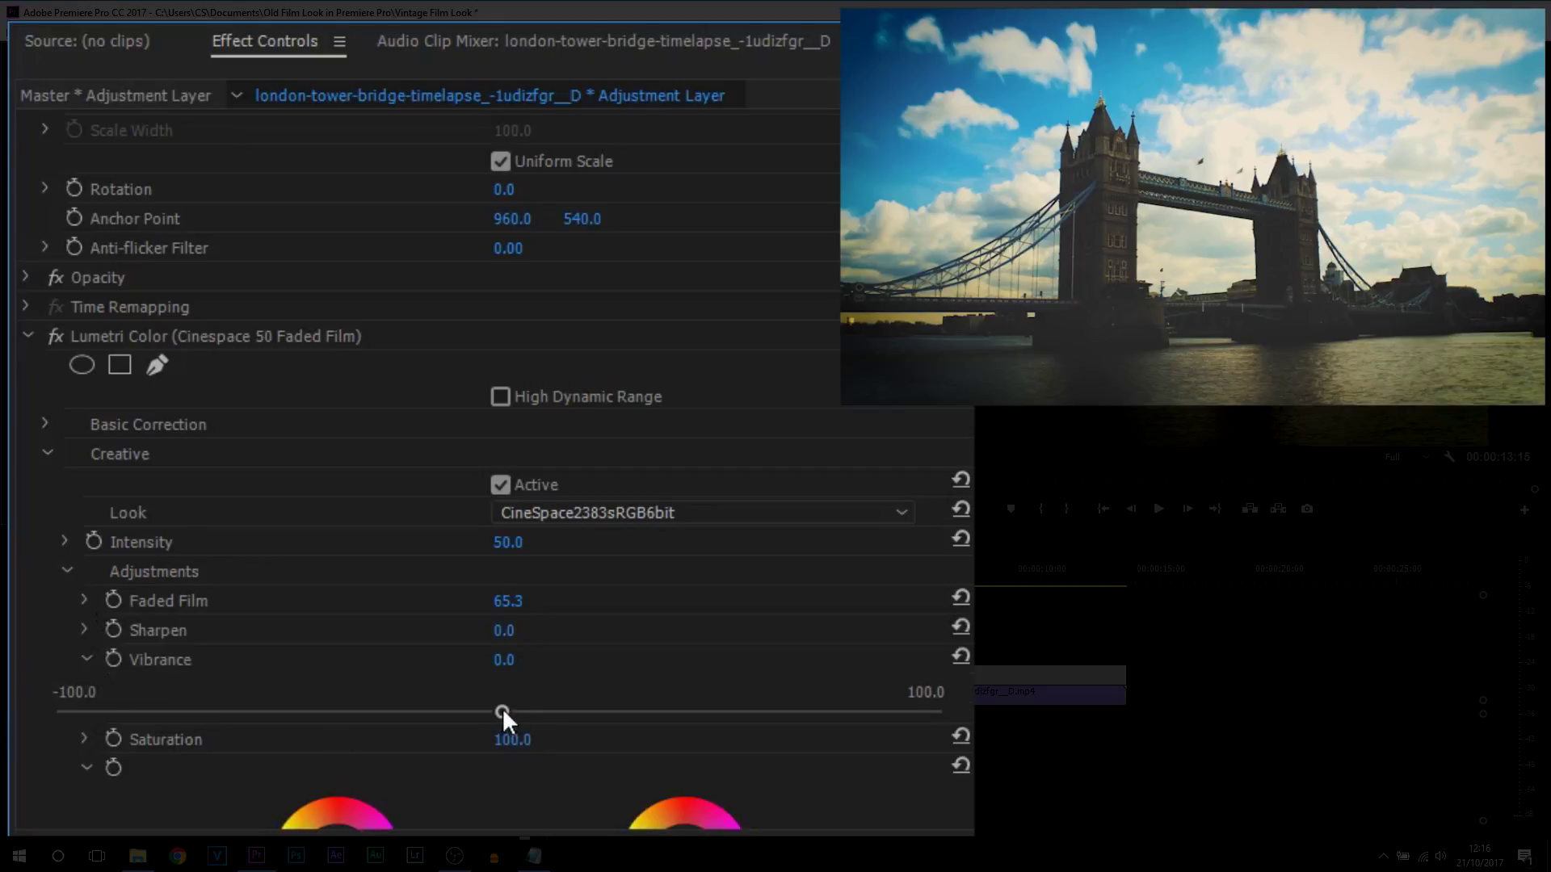
{"action": "left_click_drag", "start_coordinate": [501, 710], "coordinate": [638, 716]}
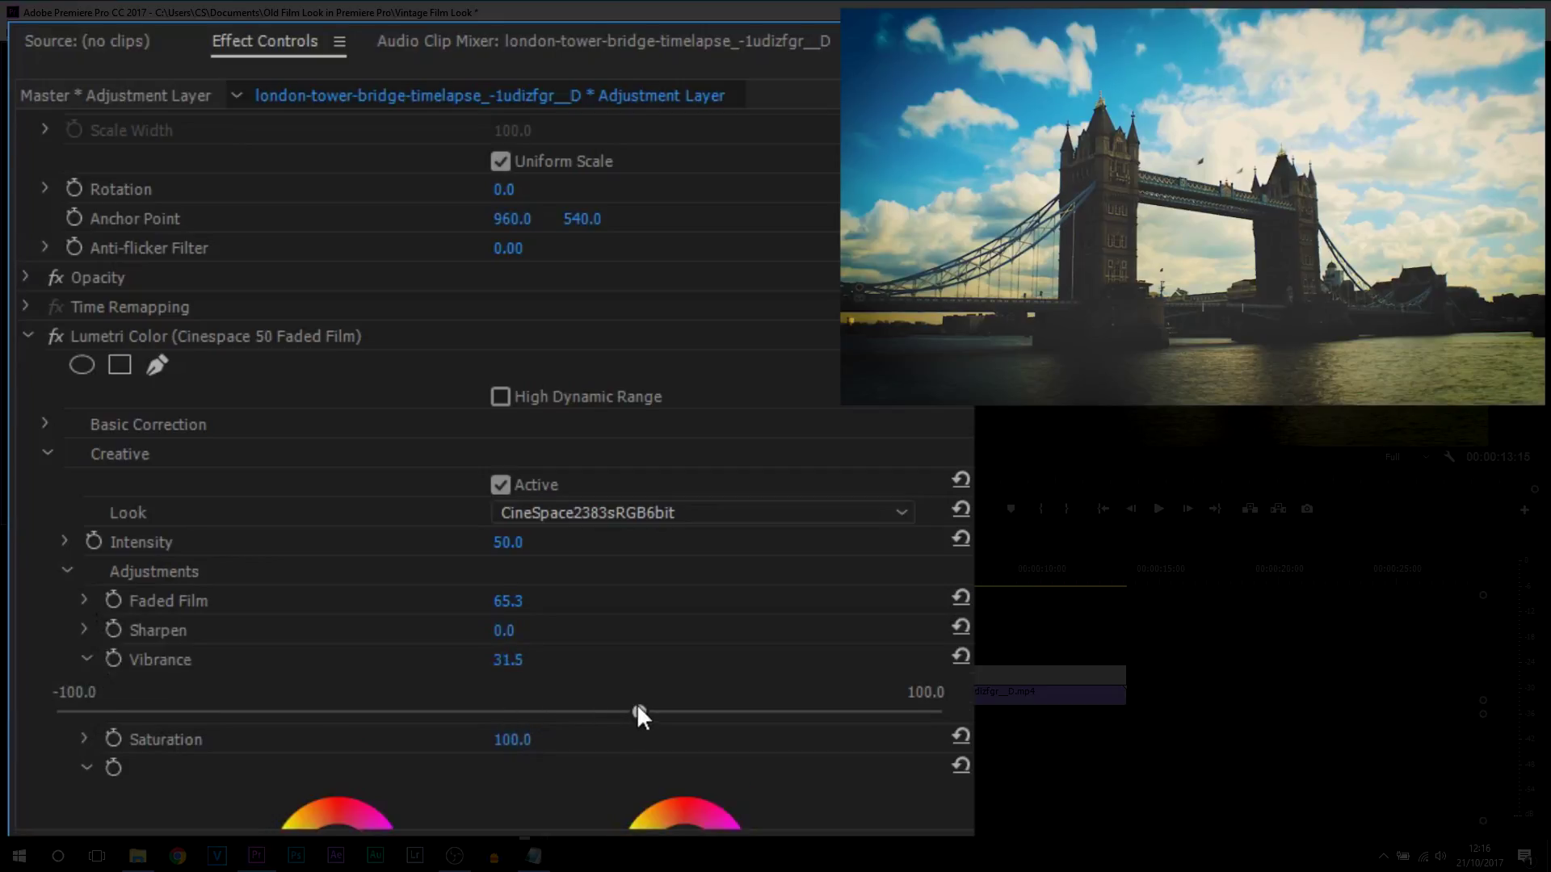
{"action": "left_click", "coordinate": [85, 659]}
{"action": "left_click", "coordinate": [88, 687]}
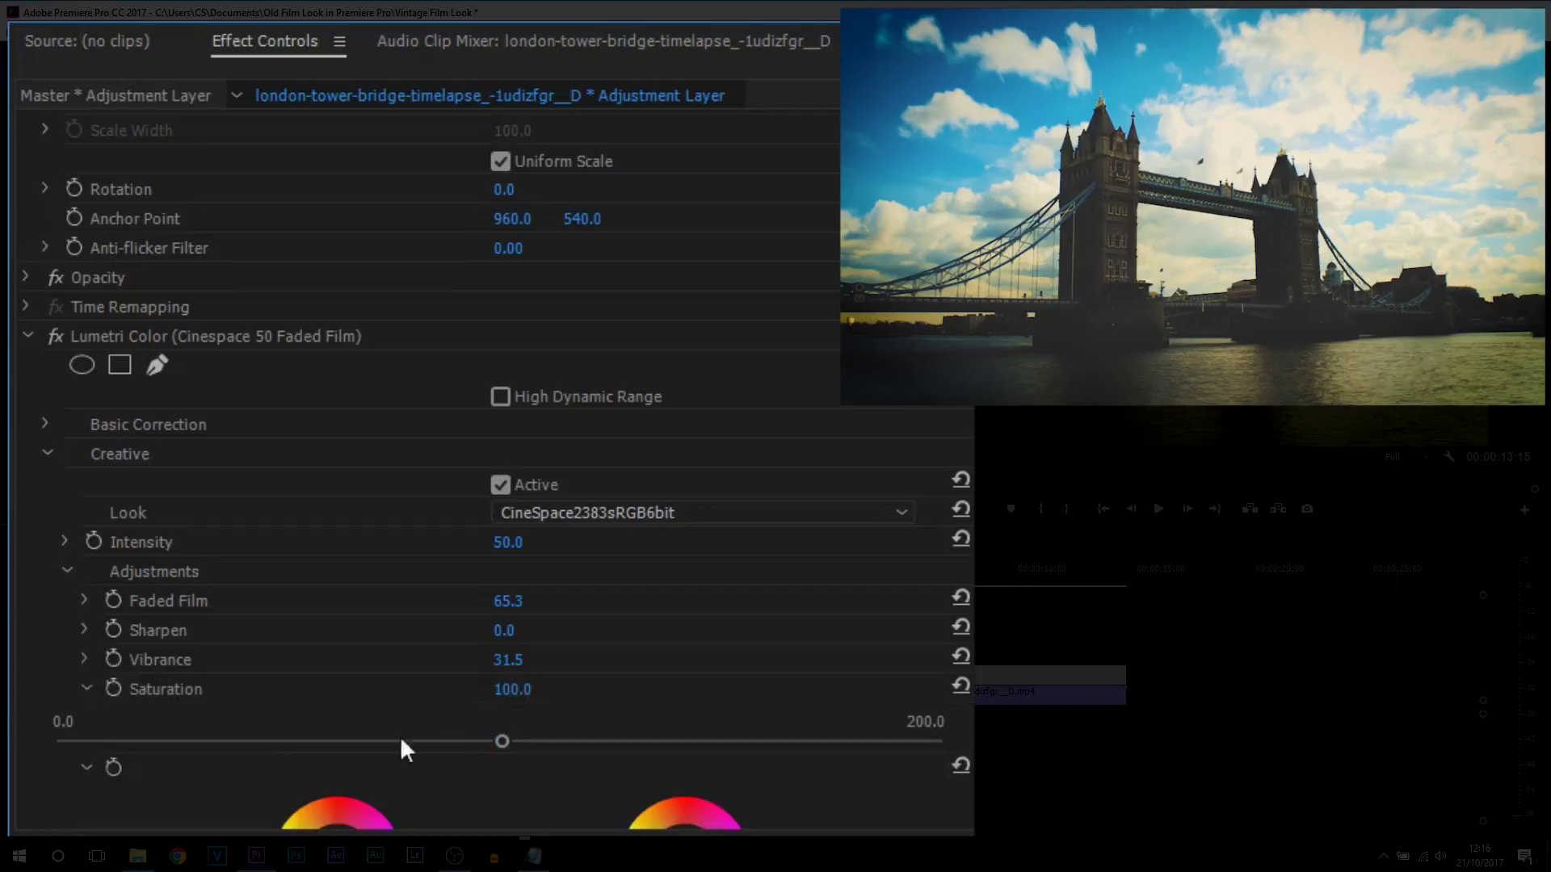
{"action": "left_click_drag", "start_coordinate": [500, 743], "coordinate": [363, 741]}
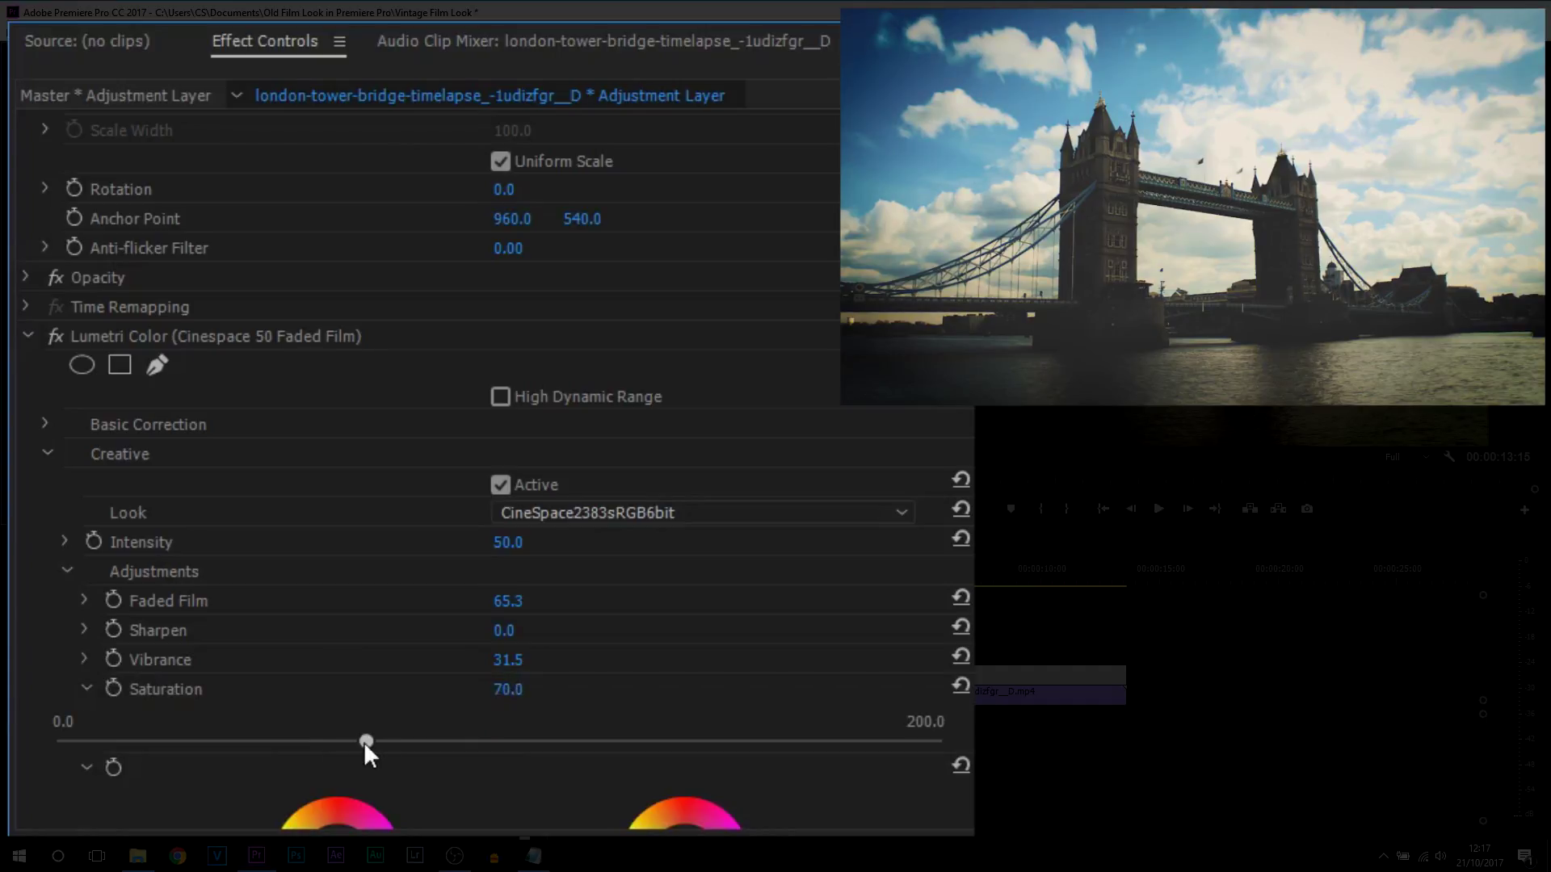
{"action": "left_click", "coordinate": [85, 688]}
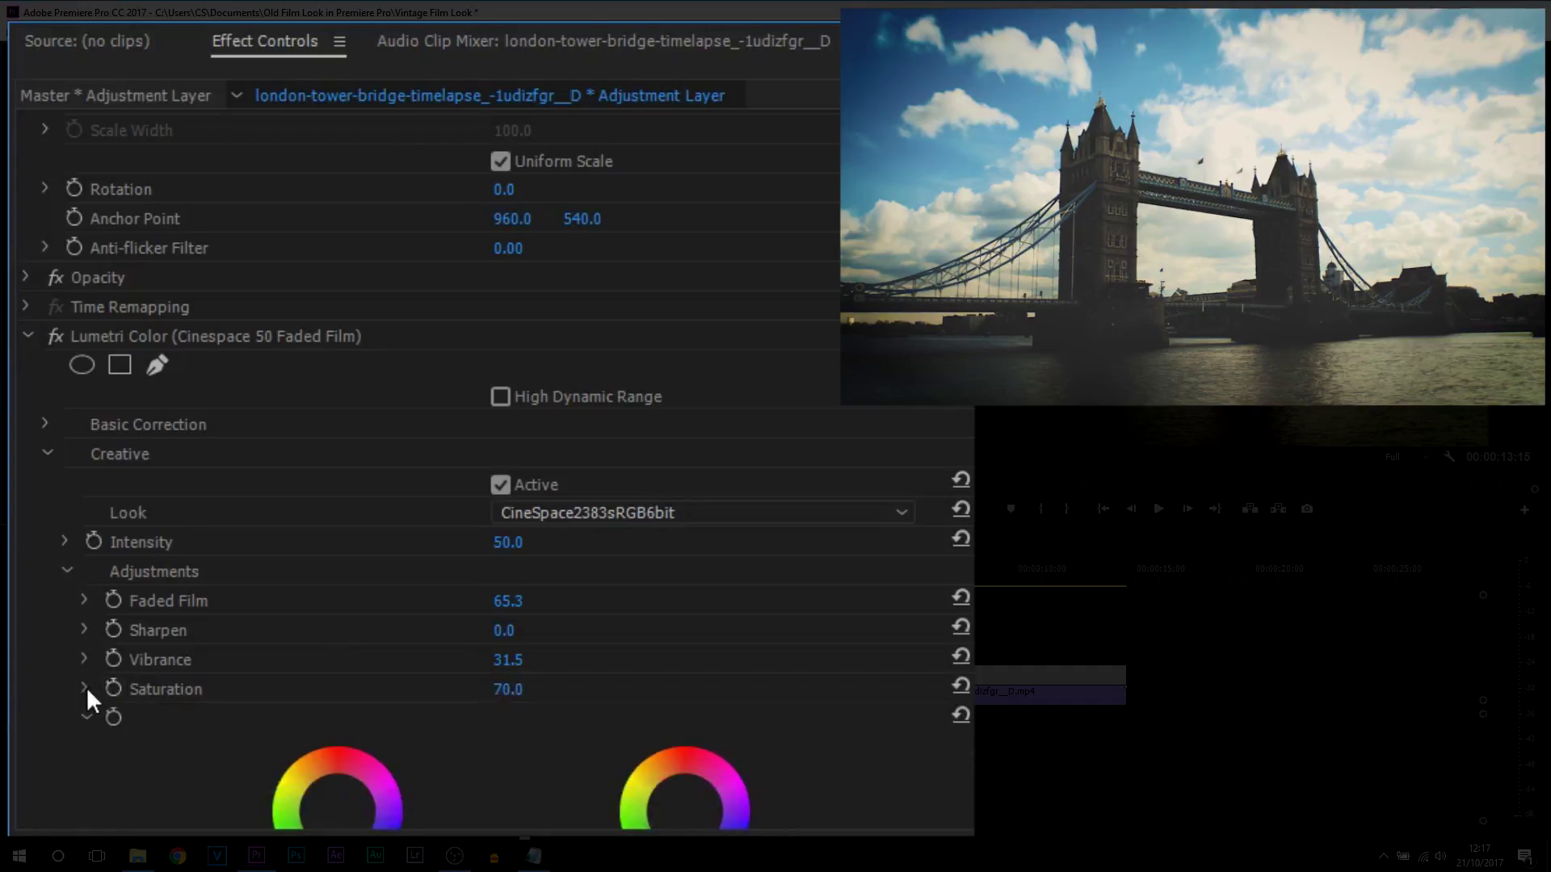
{"action": "scroll", "coordinate": [101, 565], "scroll_direction": "down", "scroll_amount": 1}
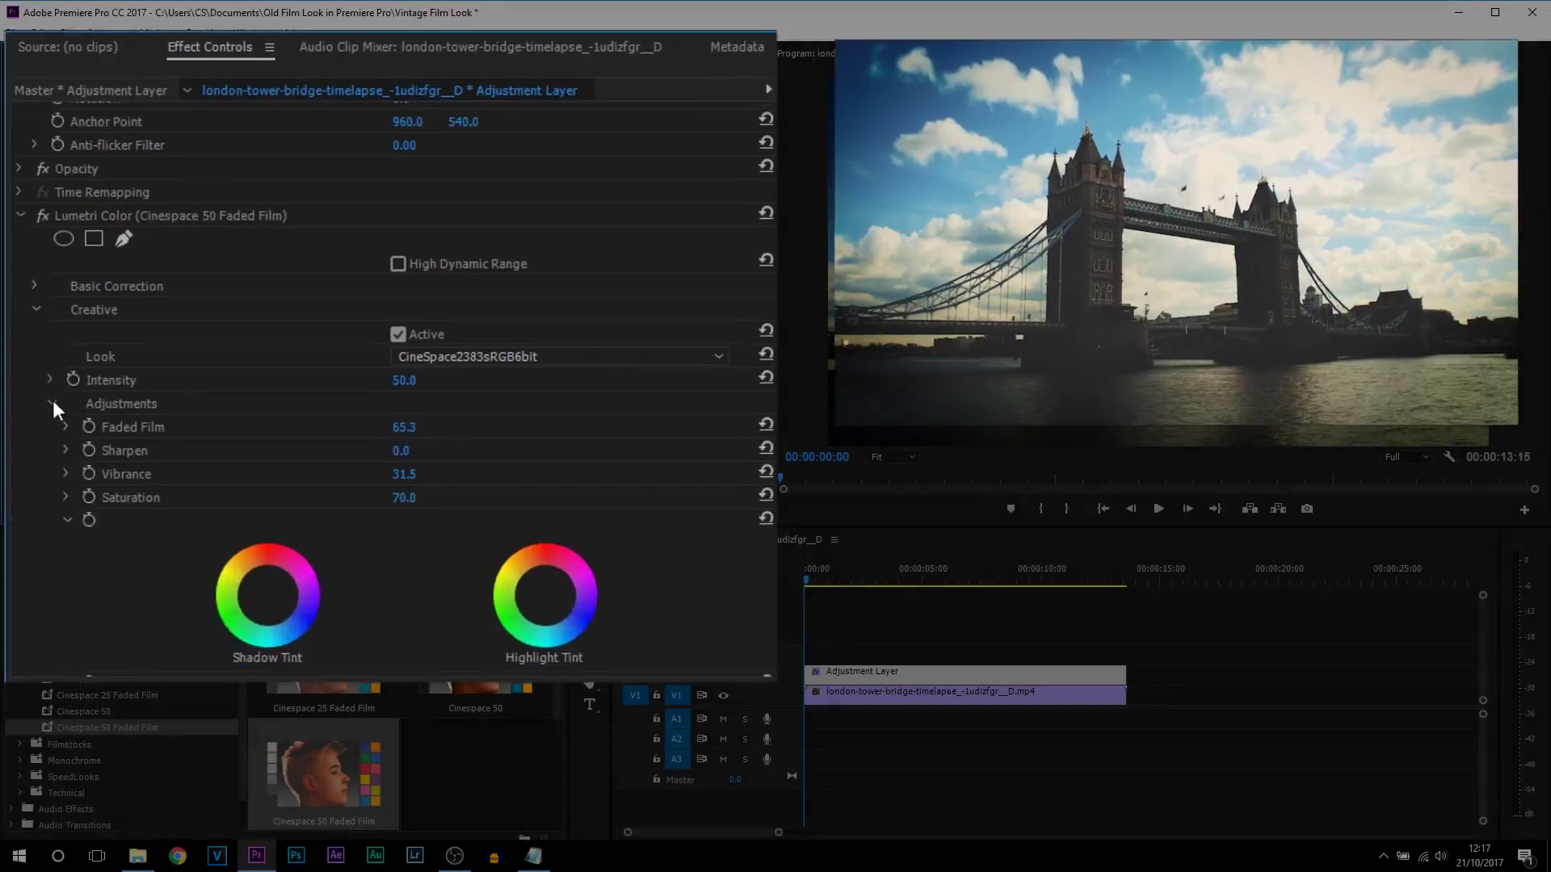
Step: Add the scratched-film overlay clip to V3 of the timeline
{"action": "left_click", "coordinate": [63, 464]}
{"action": "left_click", "coordinate": [45, 353]}
{"action": "left_click", "coordinate": [48, 539]}
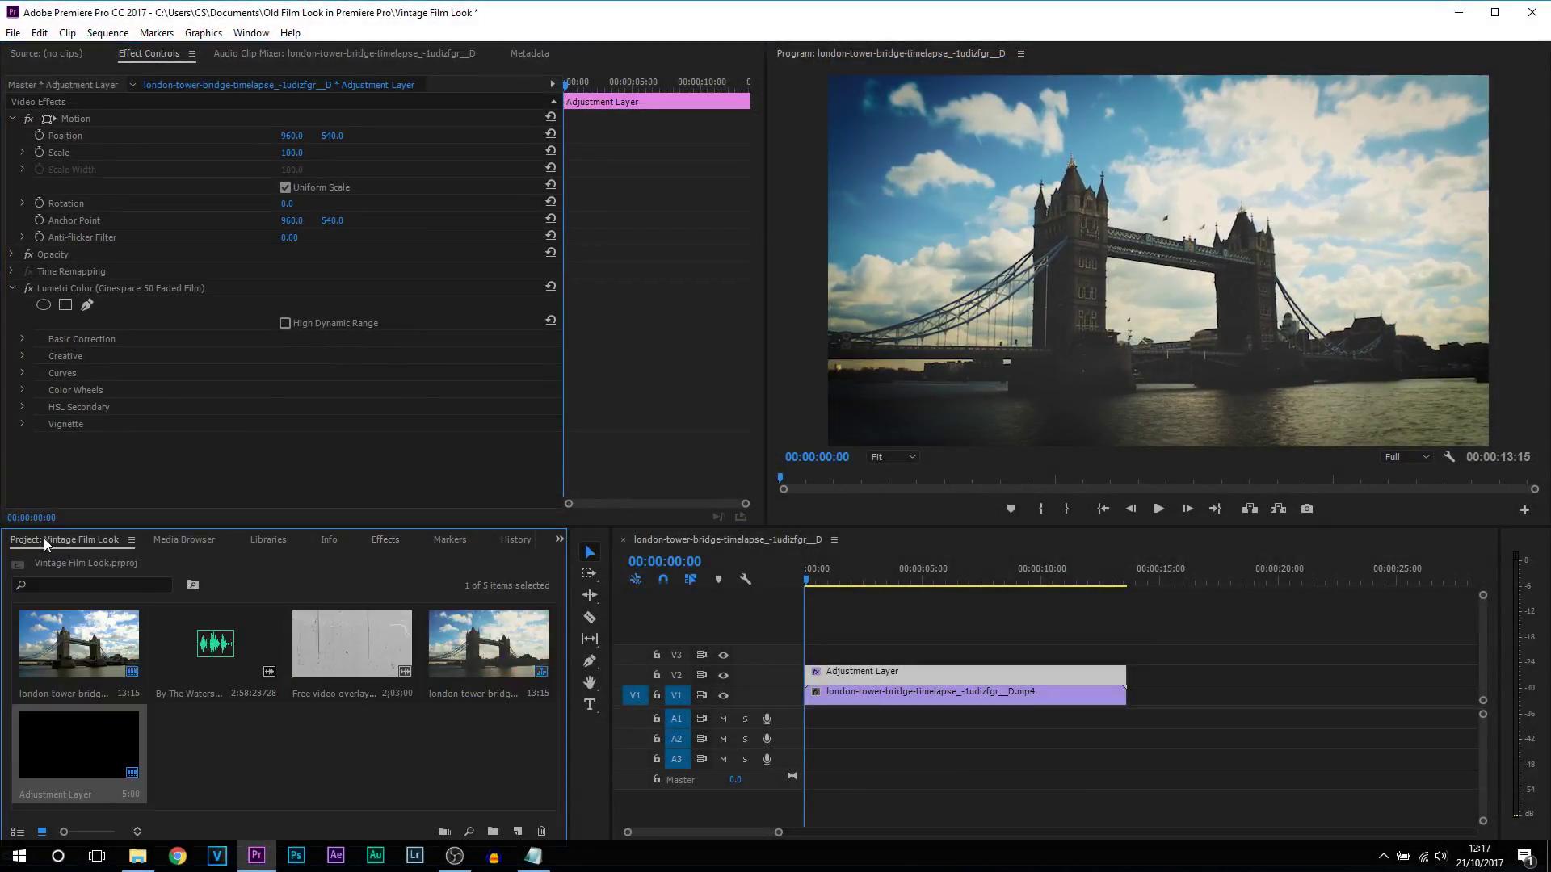
{"action": "left_click", "coordinate": [357, 669]}
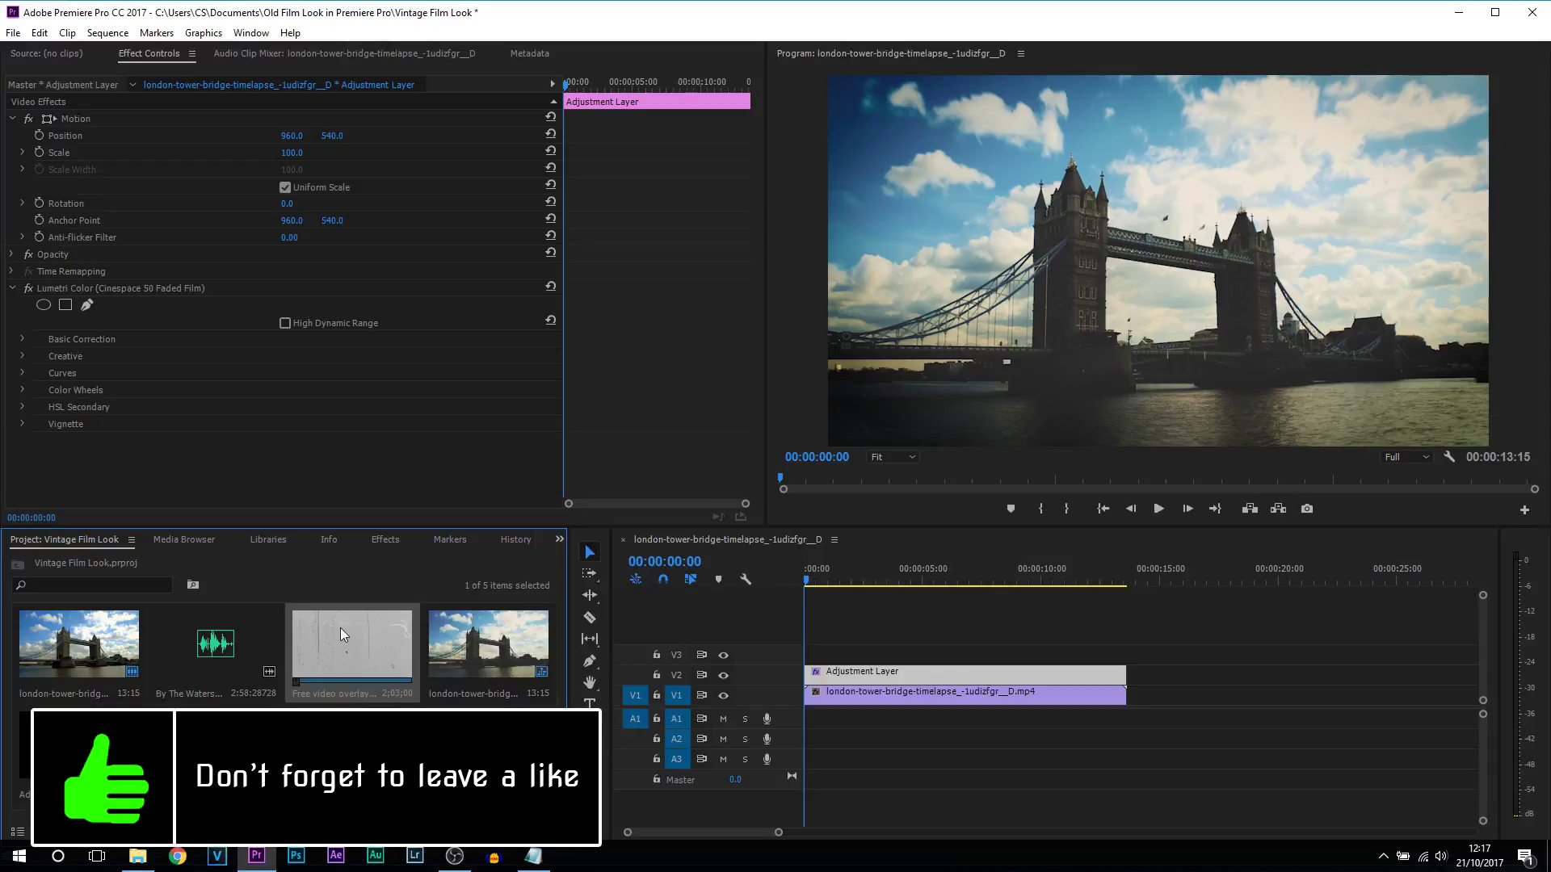
{"action": "left_click_drag", "start_coordinate": [340, 628], "coordinate": [792, 668]}
{"action": "left_click_drag", "start_coordinate": [808, 583], "coordinate": [959, 569]}
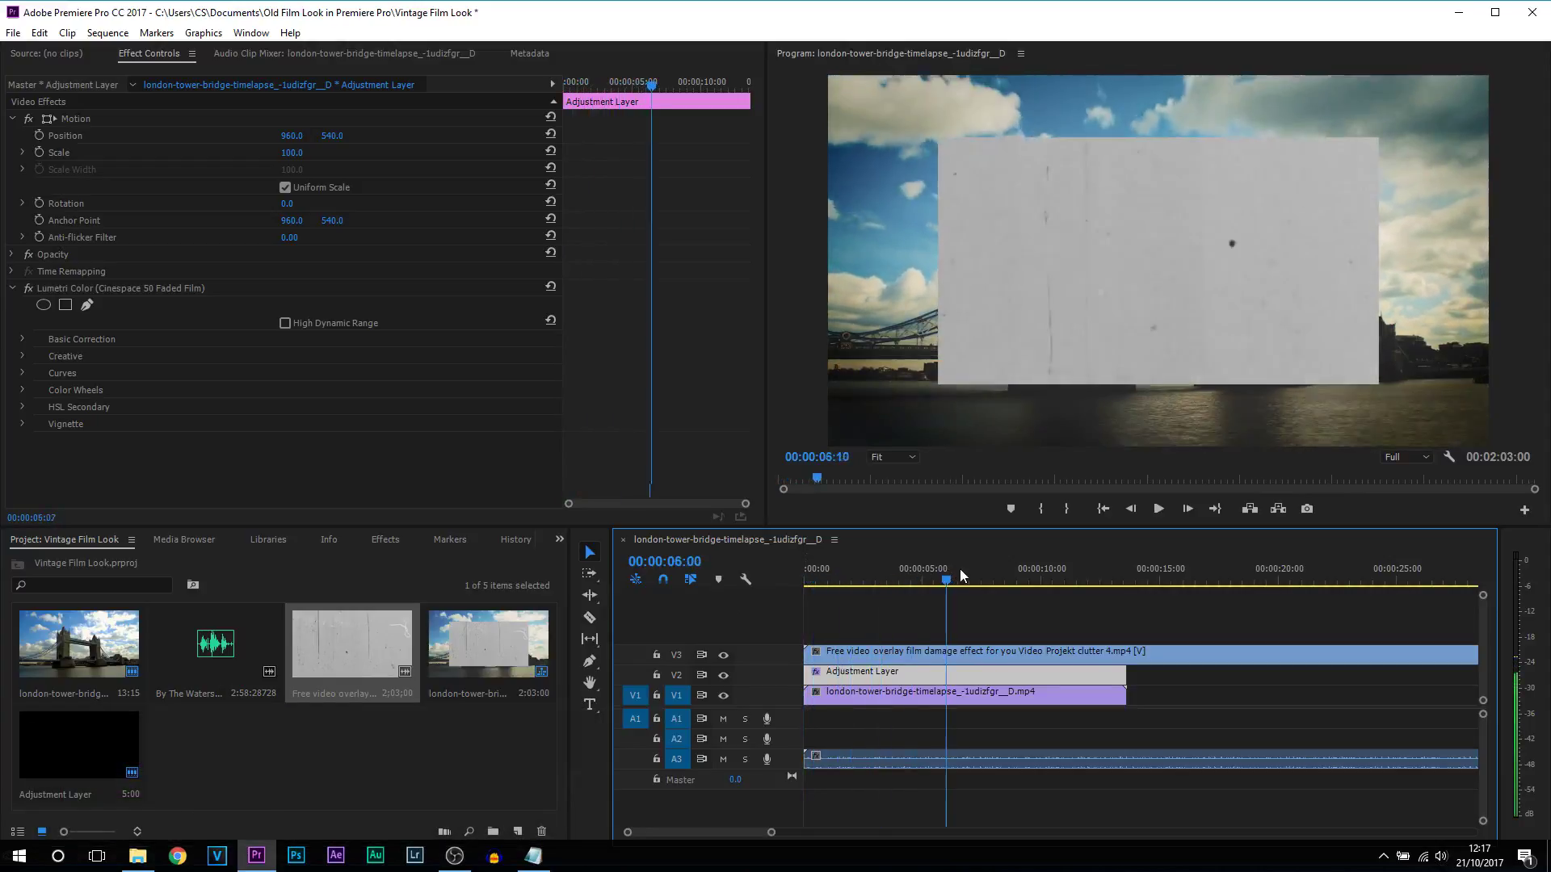
Step: Razor-cut the overlay at the bridge clip's 13:15 end and delete the surplus piece with its audio
{"action": "key", "text": "c"}
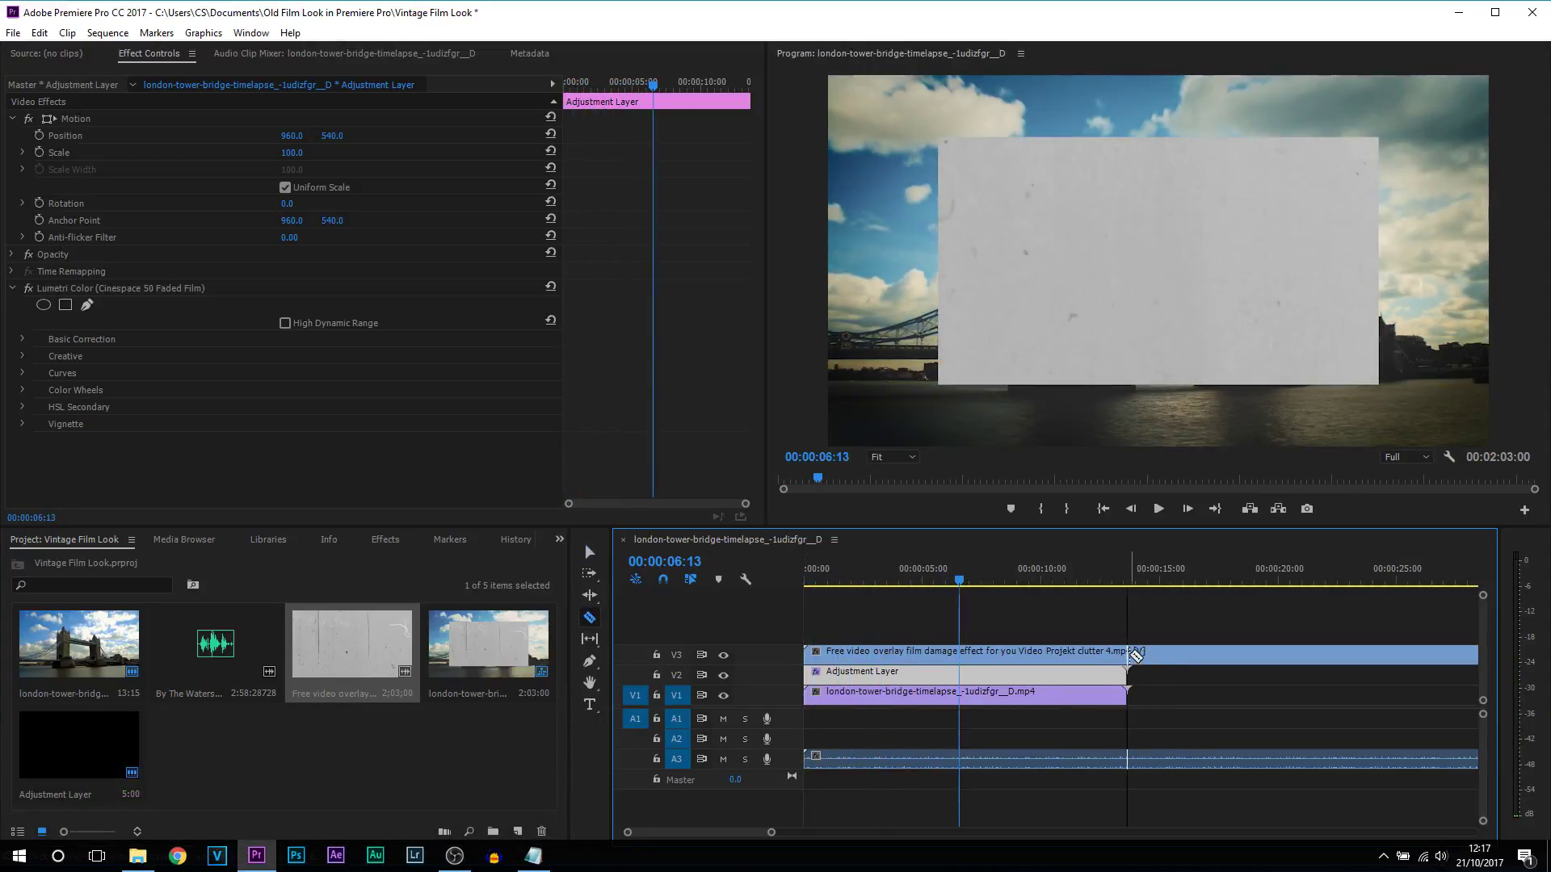
{"action": "left_click", "coordinate": [1127, 654]}
{"action": "key", "text": "v"}
{"action": "left_click", "coordinate": [1196, 656]}
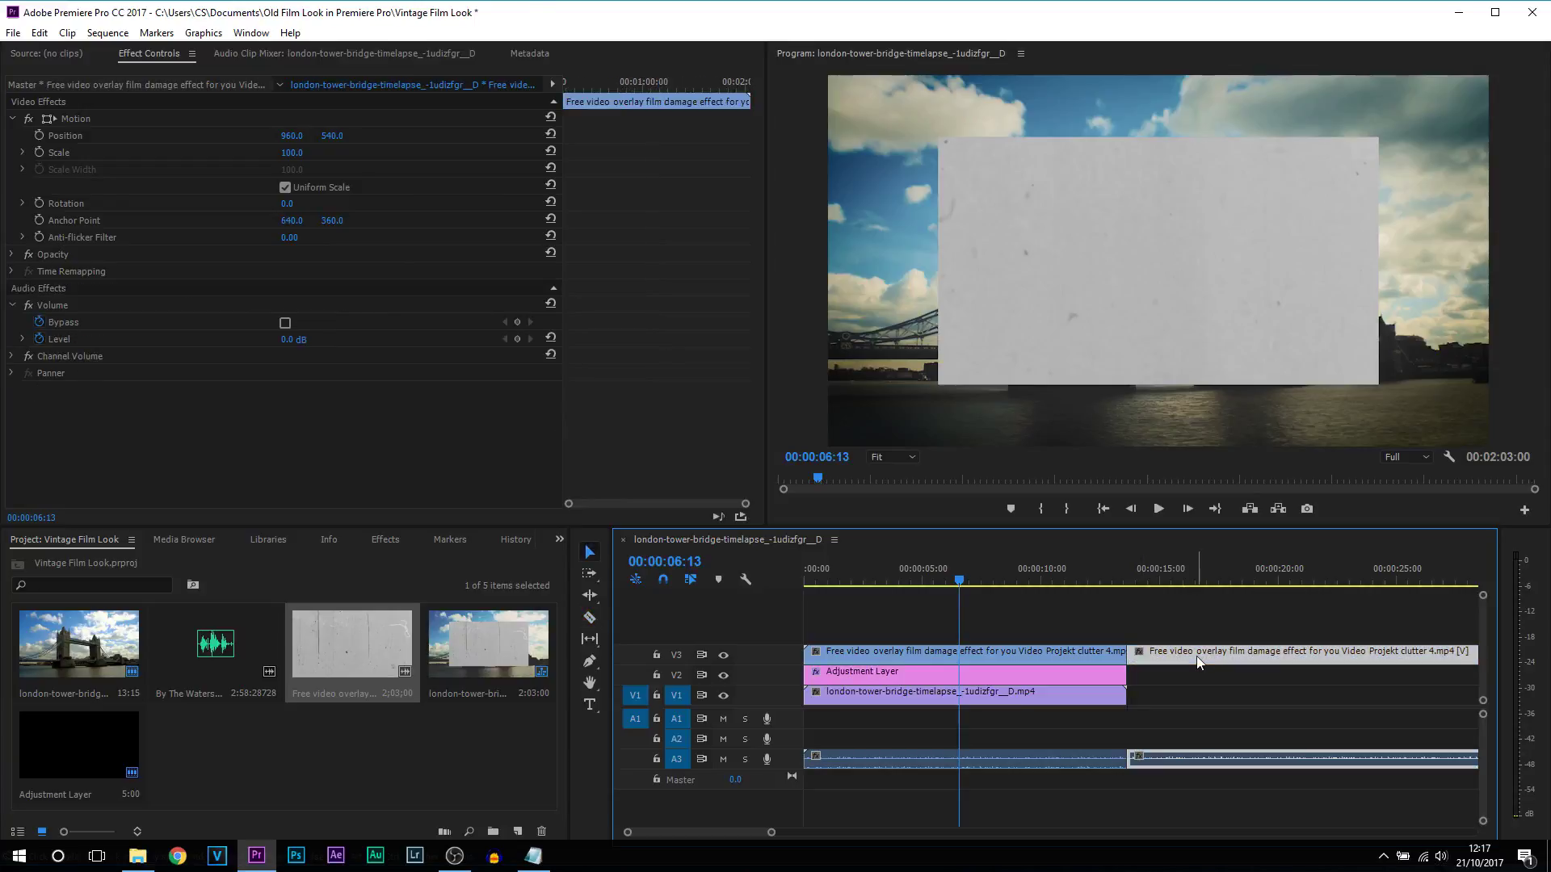
{"action": "key", "text": "Delete"}
{"action": "left_click", "coordinate": [923, 763]}
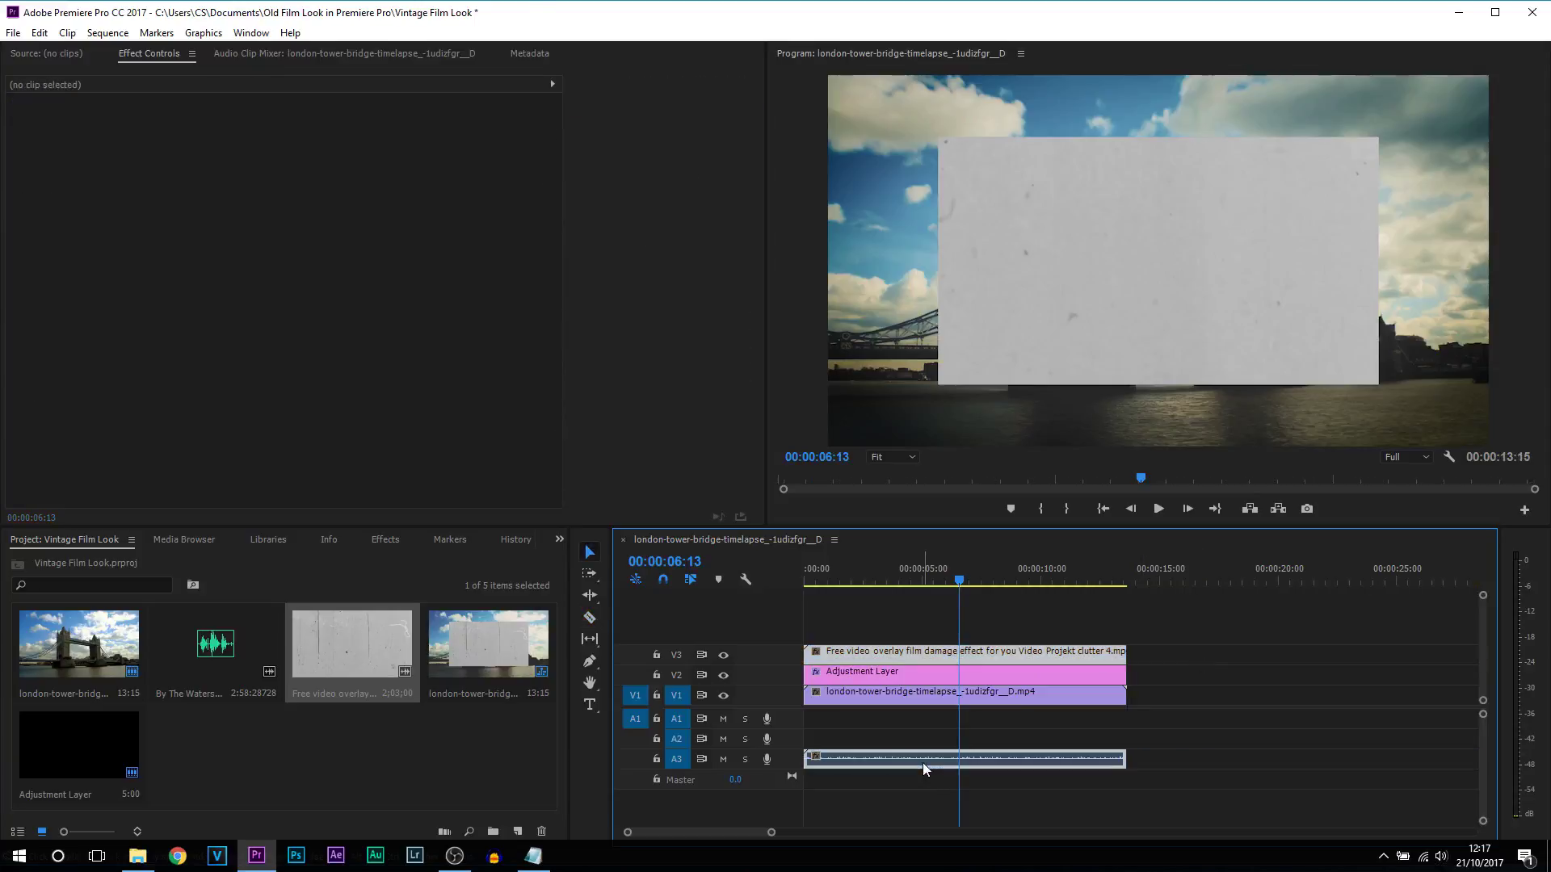
{"action": "left_click_drag", "start_coordinate": [959, 579], "coordinate": [826, 583]}
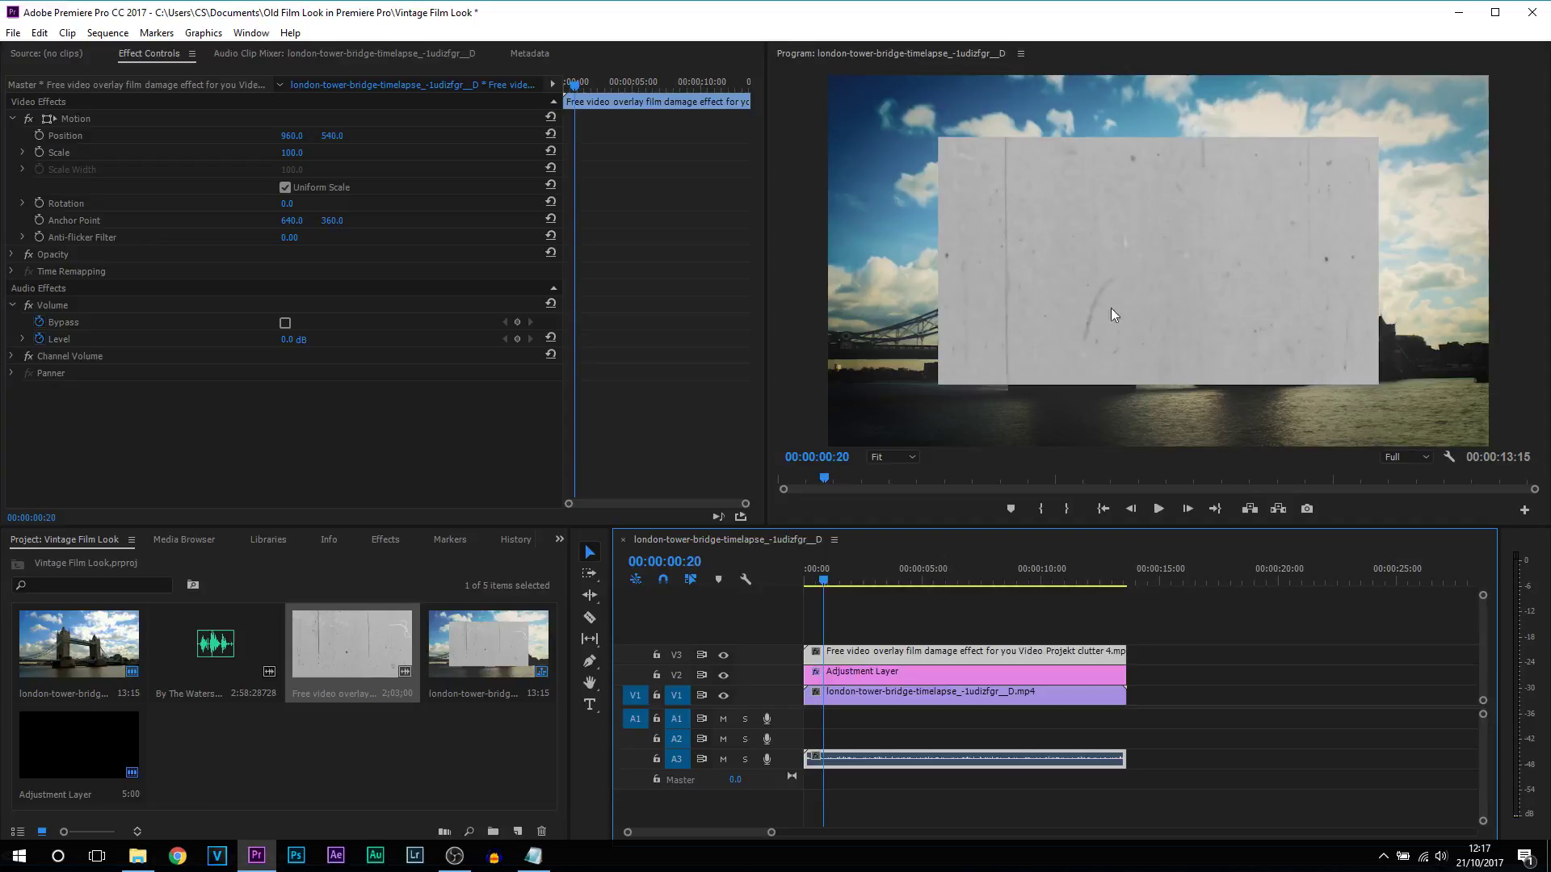
Step: Give the overlay 150 scale, Multiply blend mode and 70.2% opacity
{"action": "right_click", "coordinate": [846, 653]}
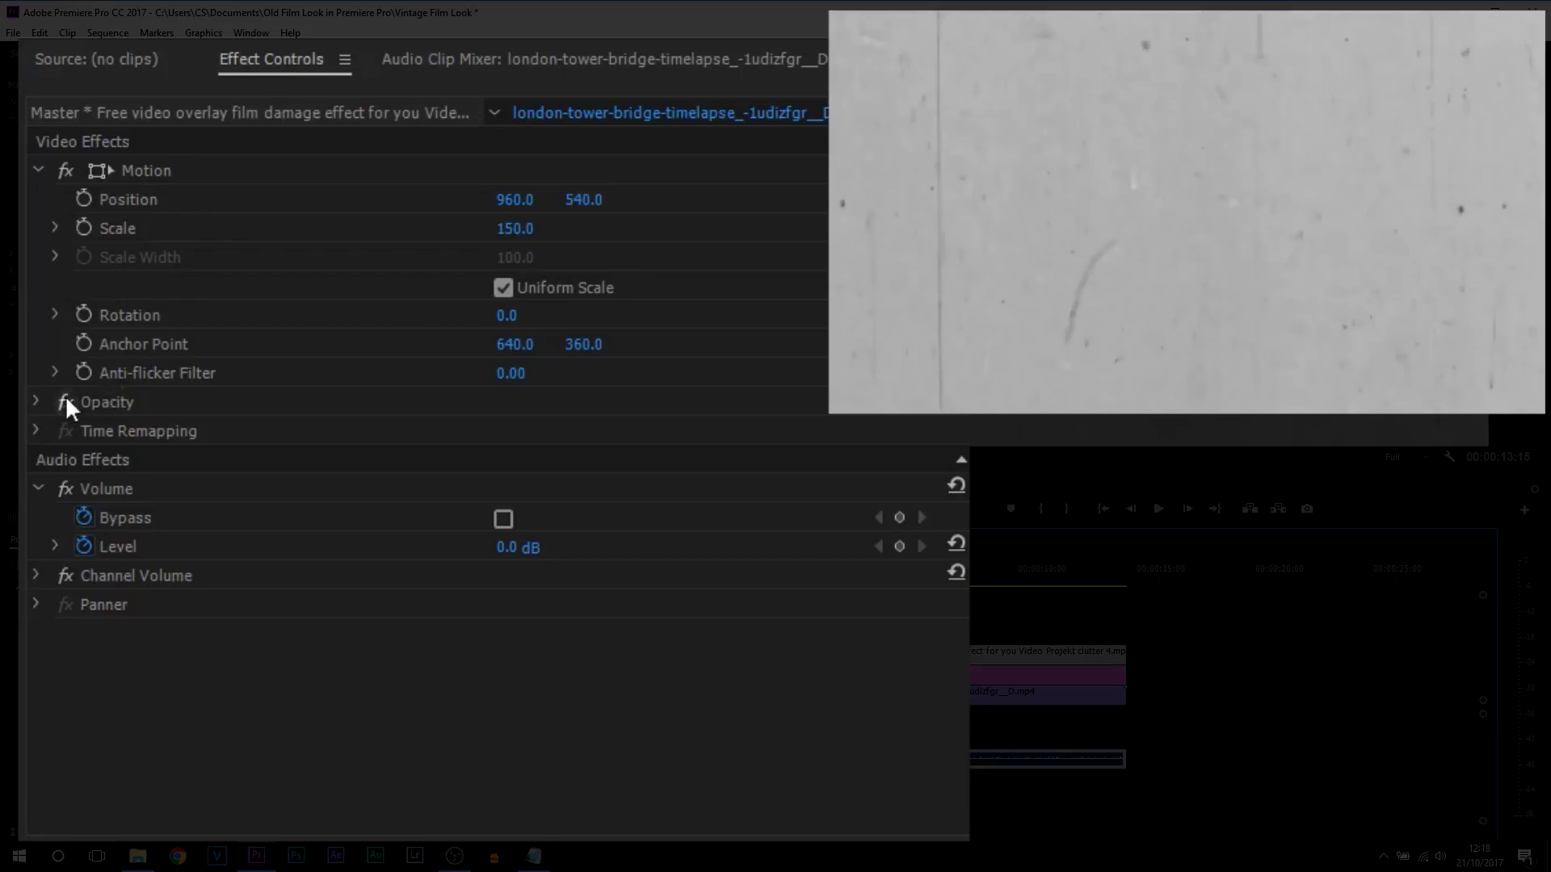
{"action": "left_click", "coordinate": [35, 404]}
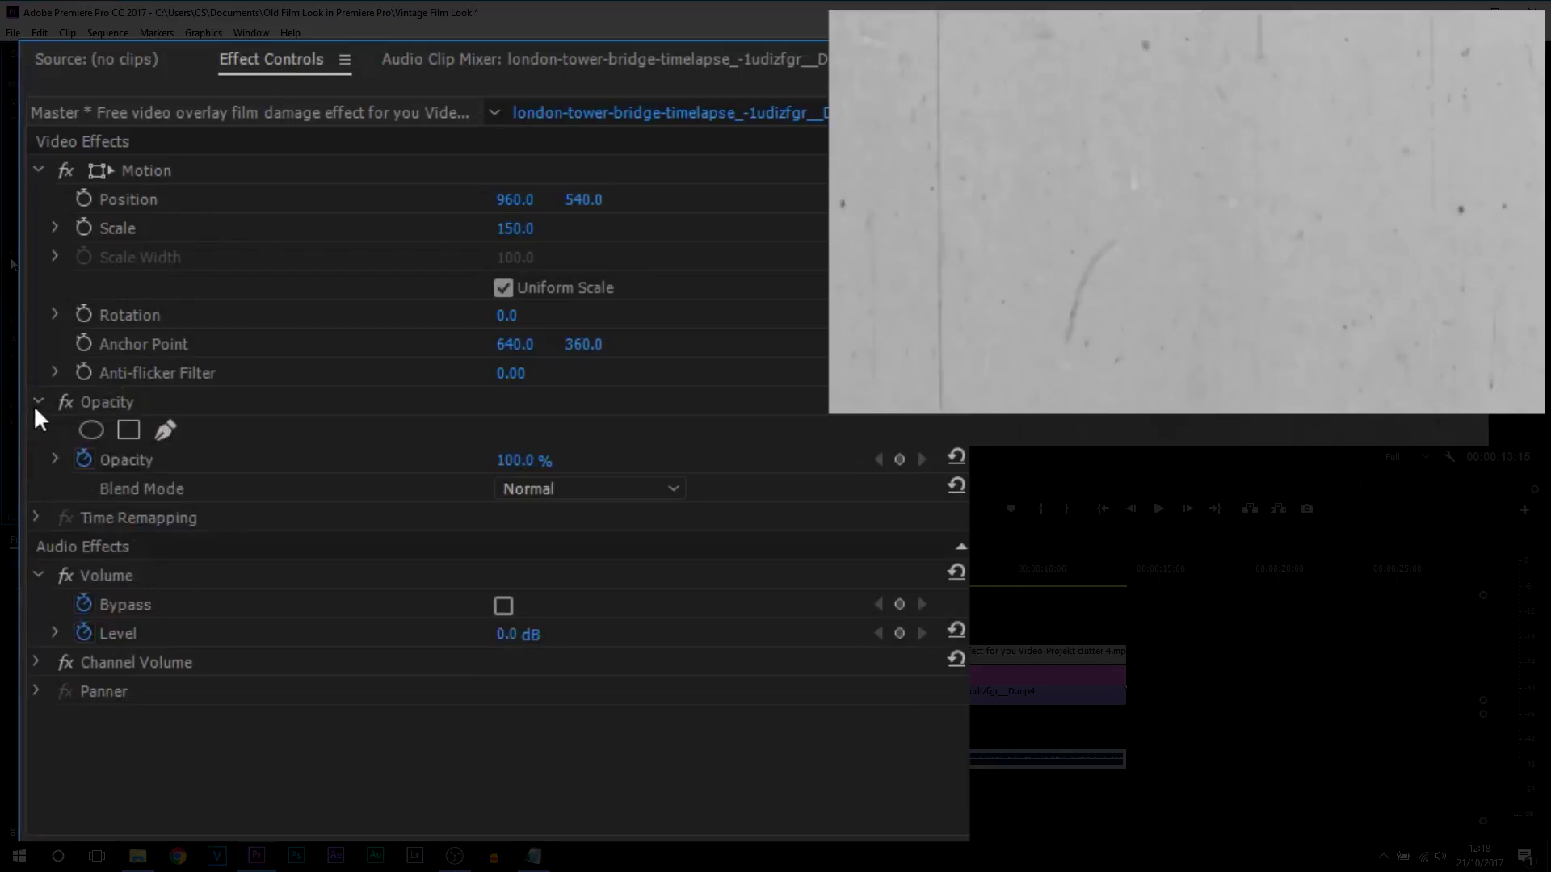
{"action": "left_click", "coordinate": [566, 489]}
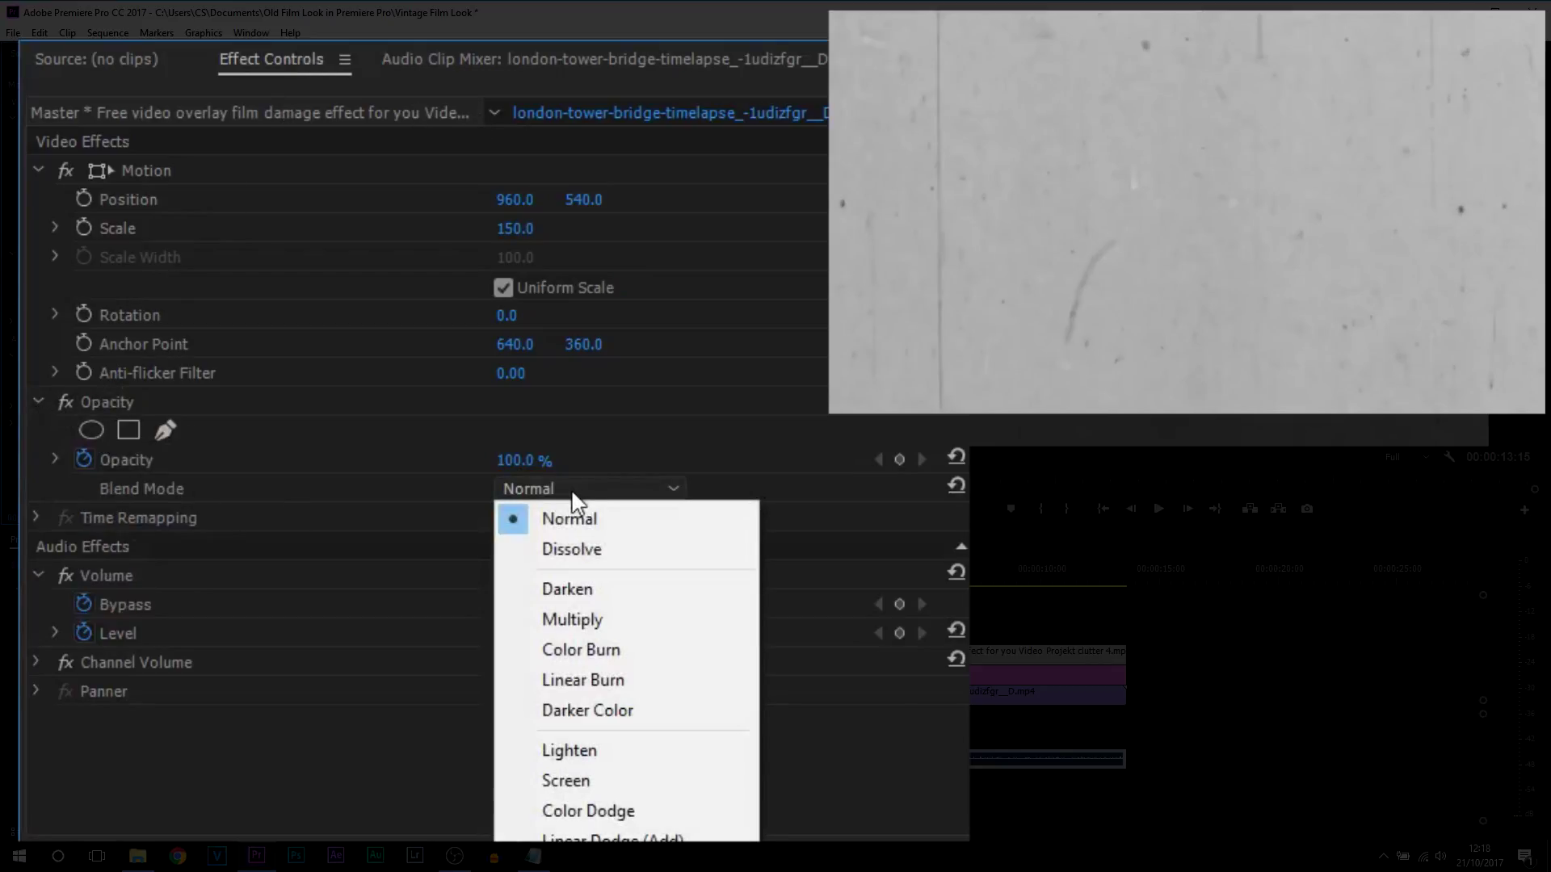
{"action": "left_click", "coordinate": [623, 620]}
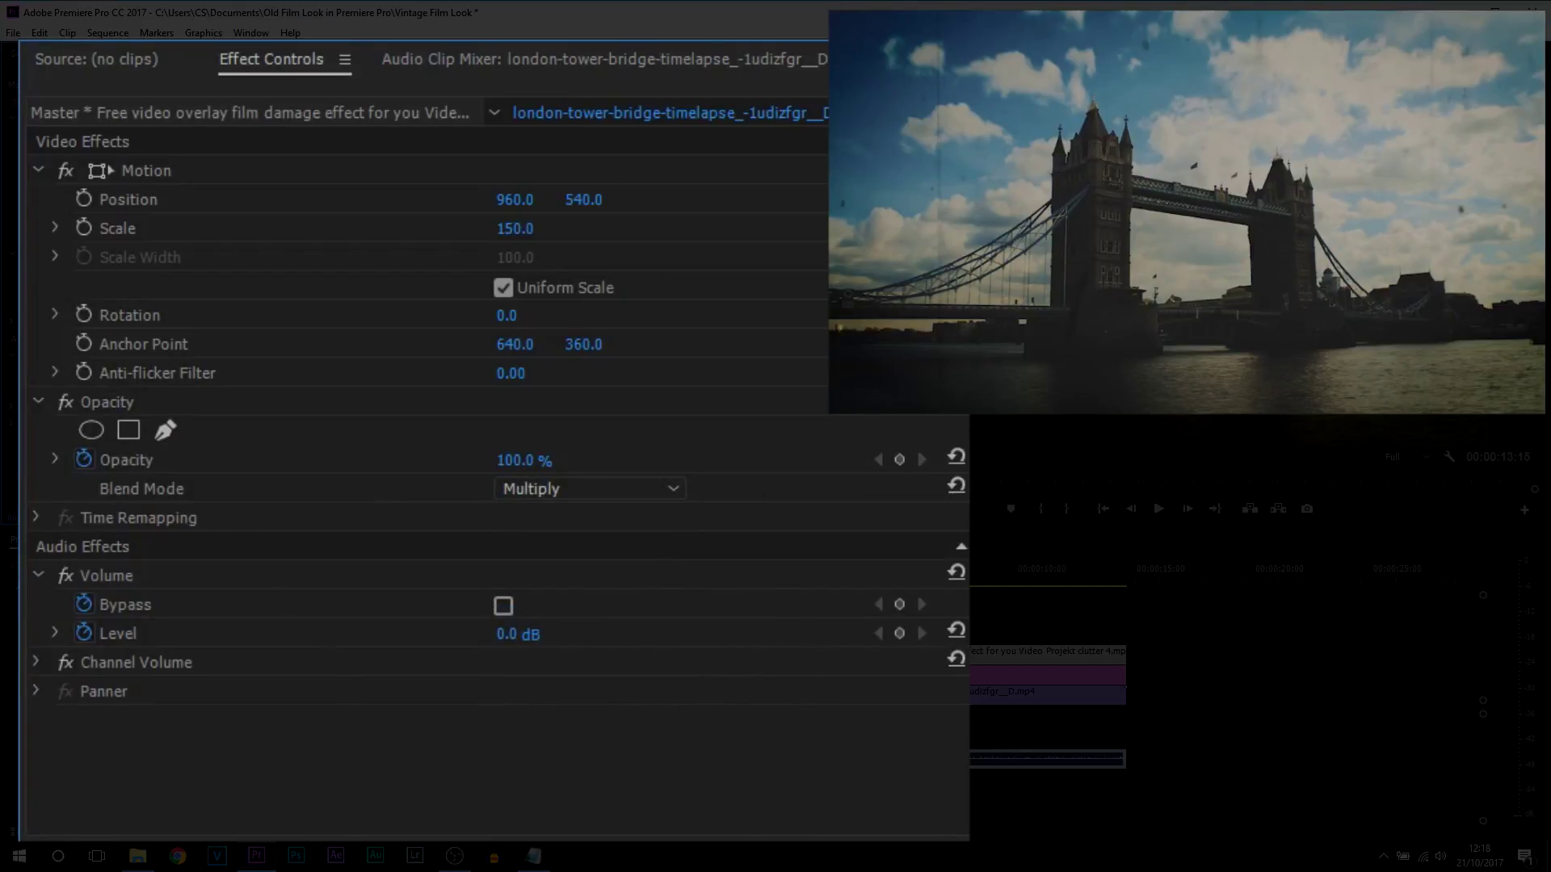
{"action": "left_click", "coordinate": [55, 460]}
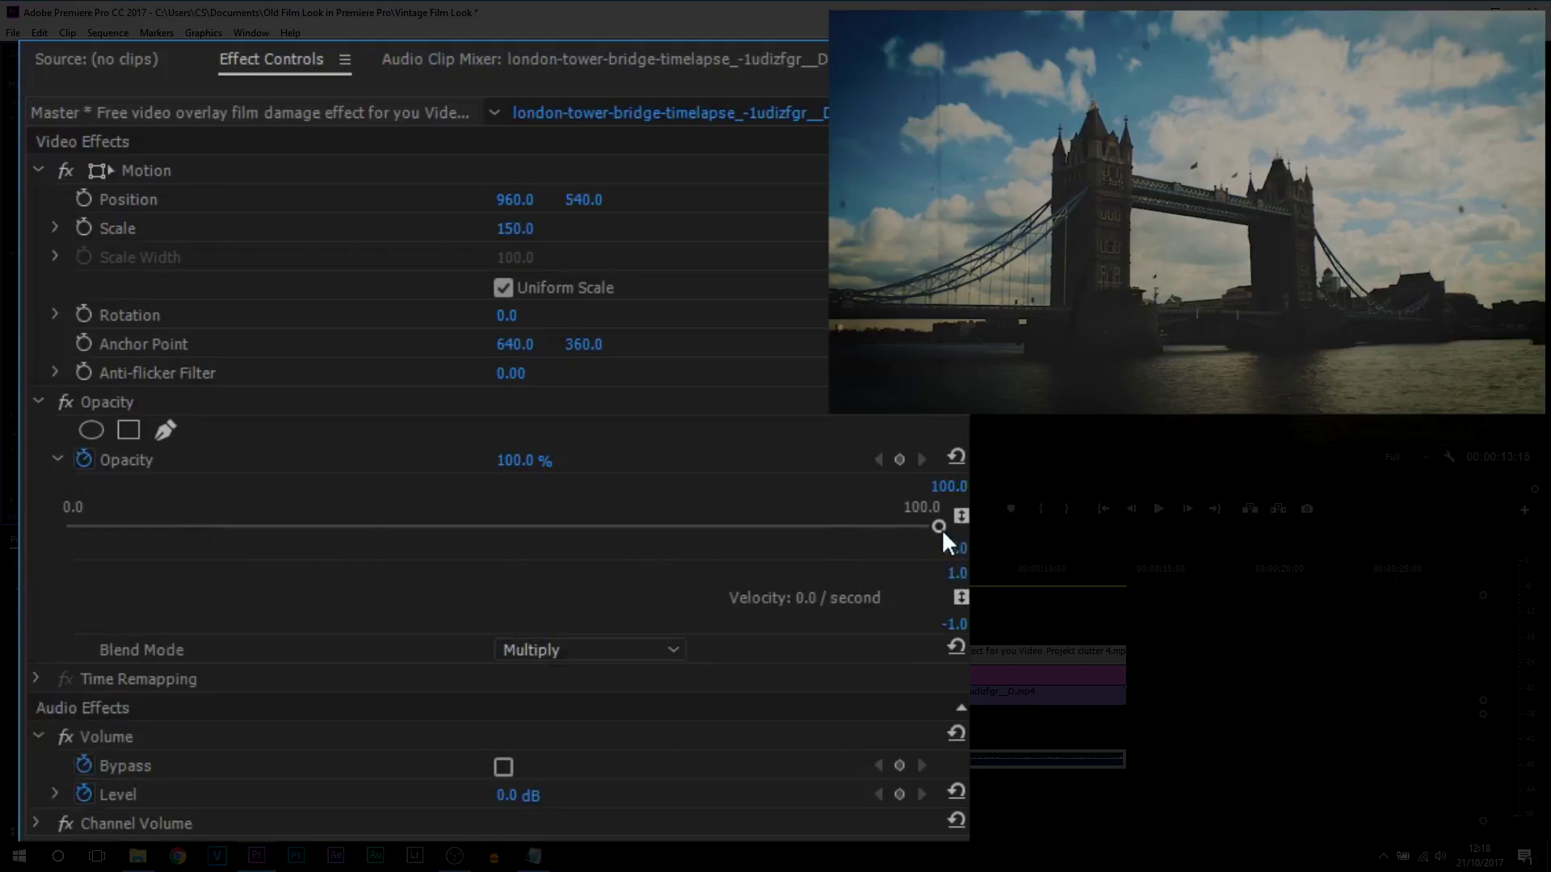
{"action": "left_click_drag", "start_coordinate": [942, 533], "coordinate": [765, 532]}
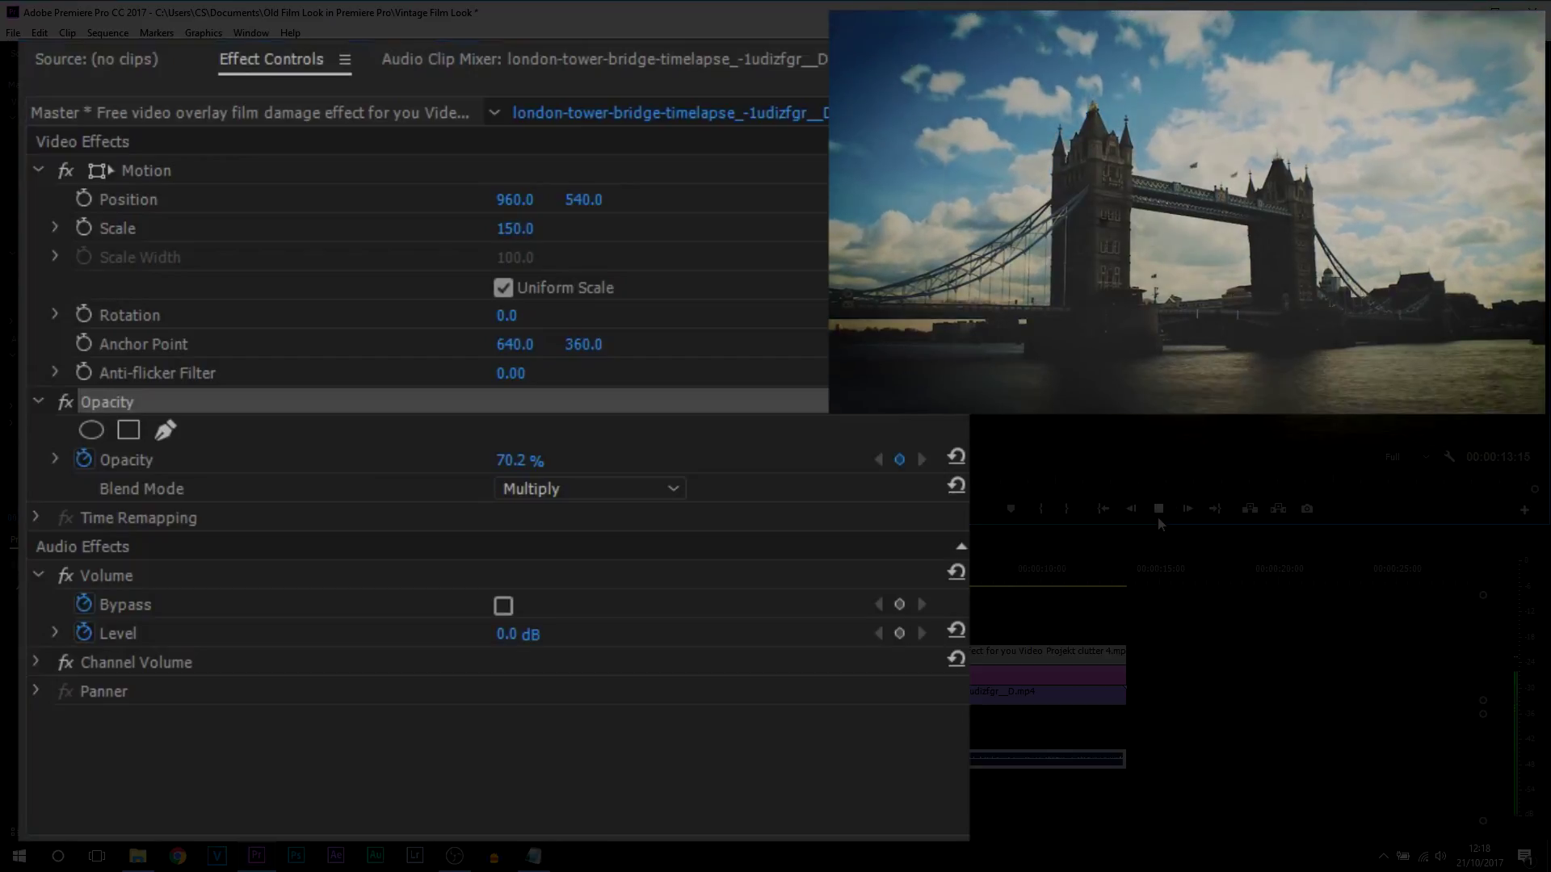
{"action": "left_click", "coordinate": [1158, 509]}
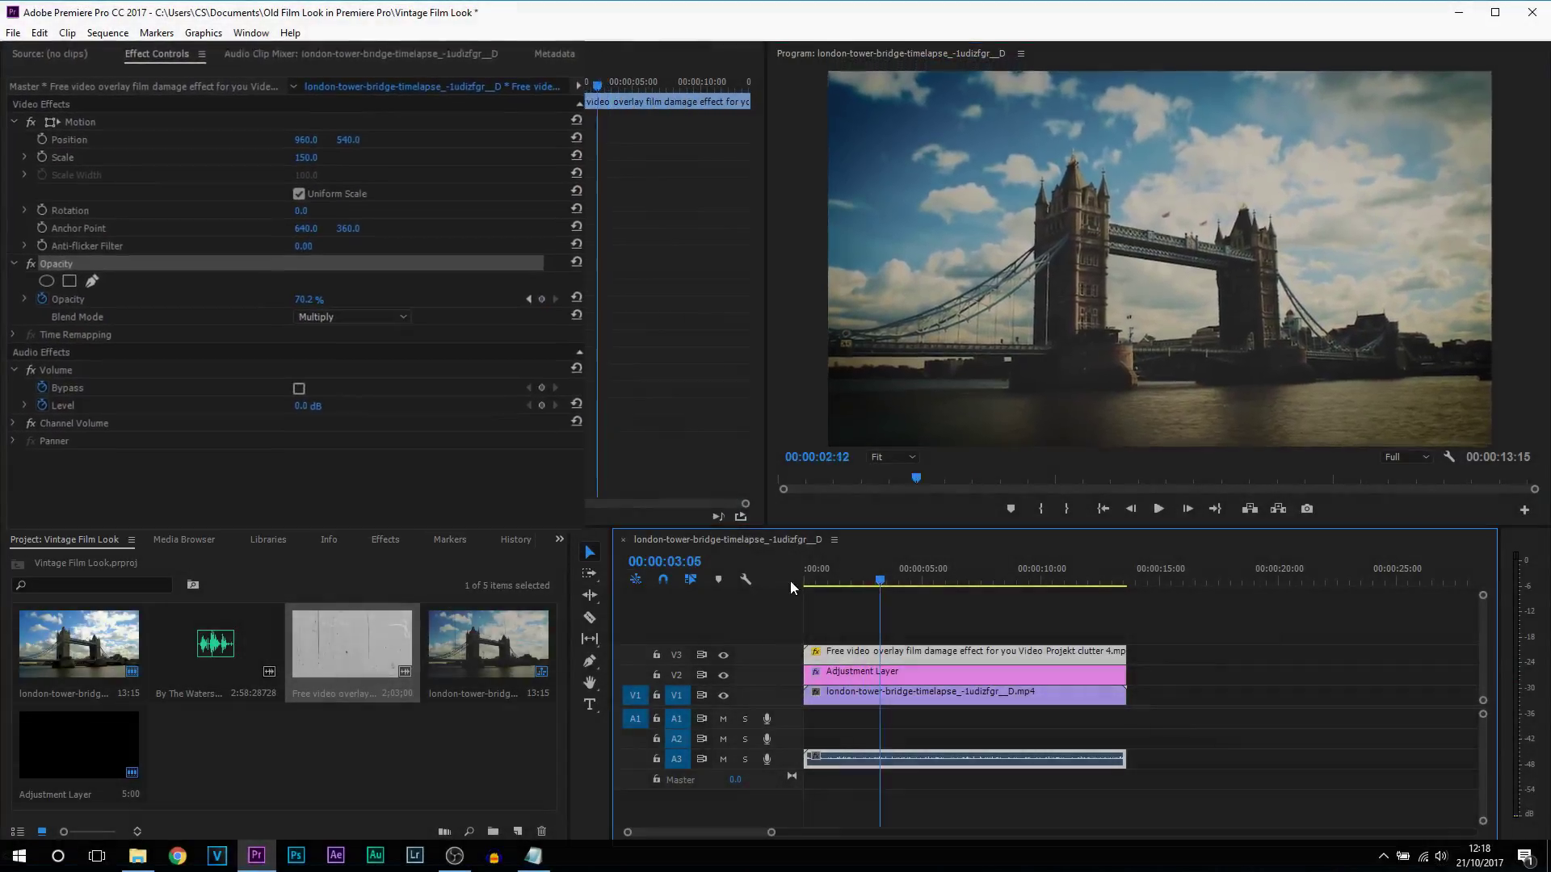
Step: With the adjustment layer selected in Lumetri Color, raise Intensity to 72.9 and Faded Film to 78.5
{"action": "left_click", "coordinate": [804, 566]}
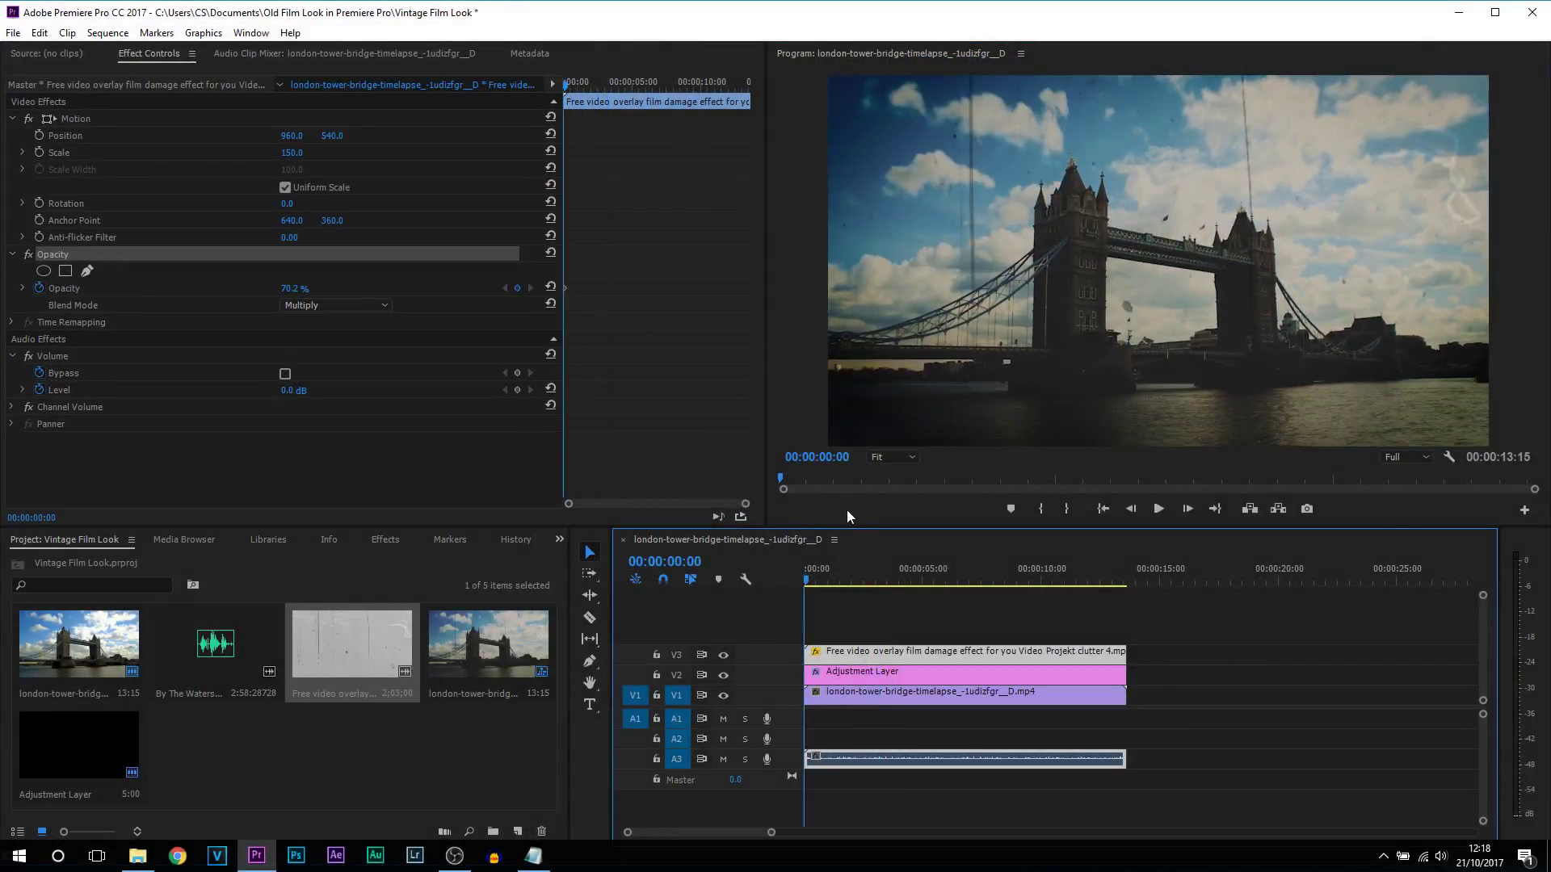
{"action": "left_click", "coordinate": [856, 674]}
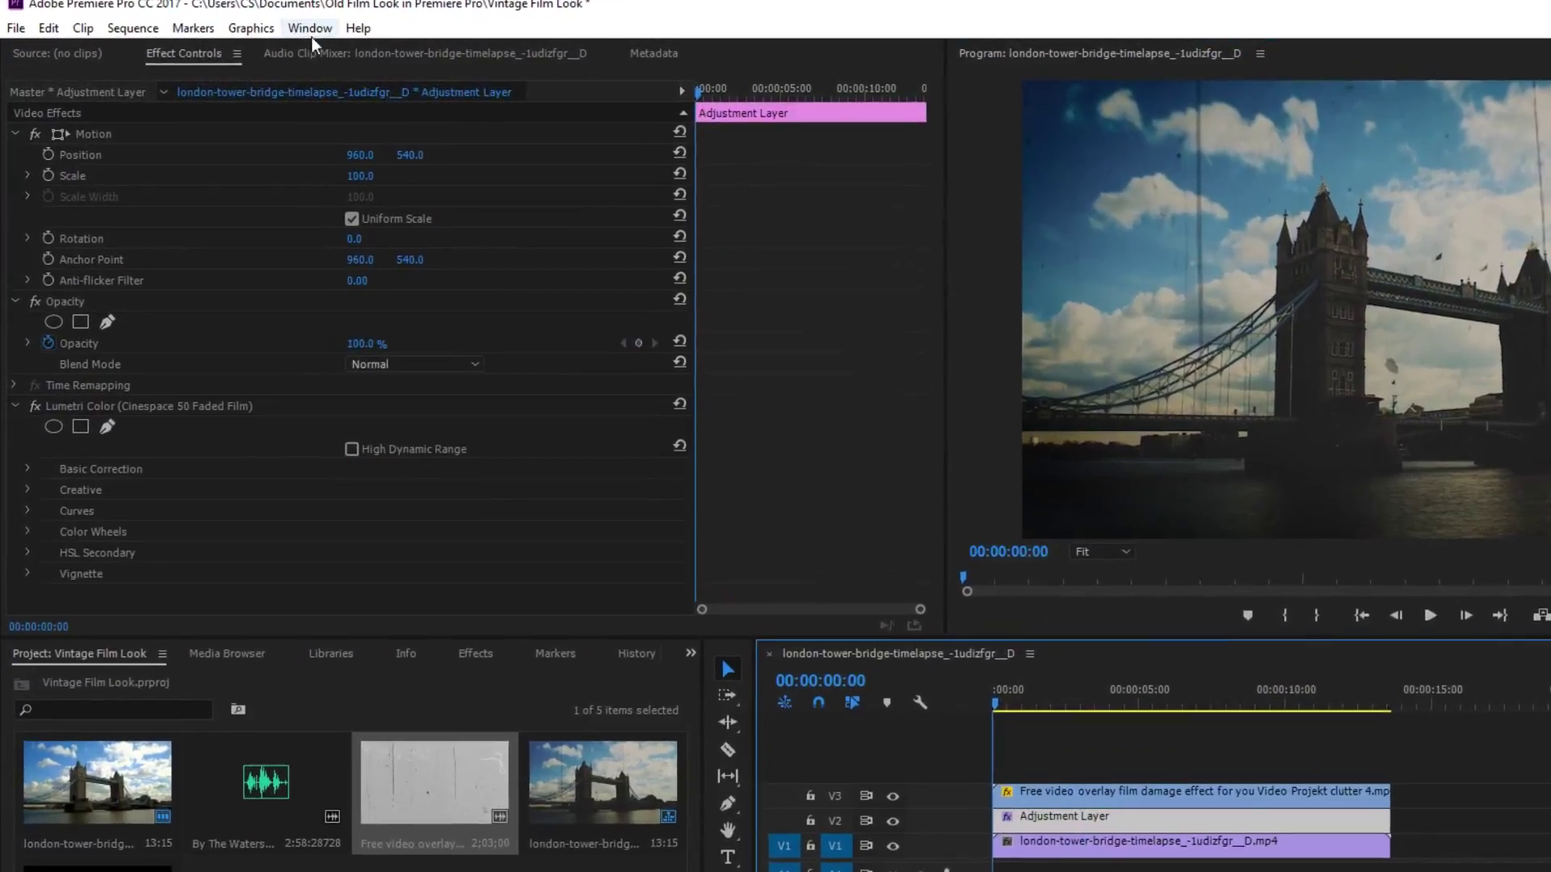
{"action": "left_click", "coordinate": [251, 33]}
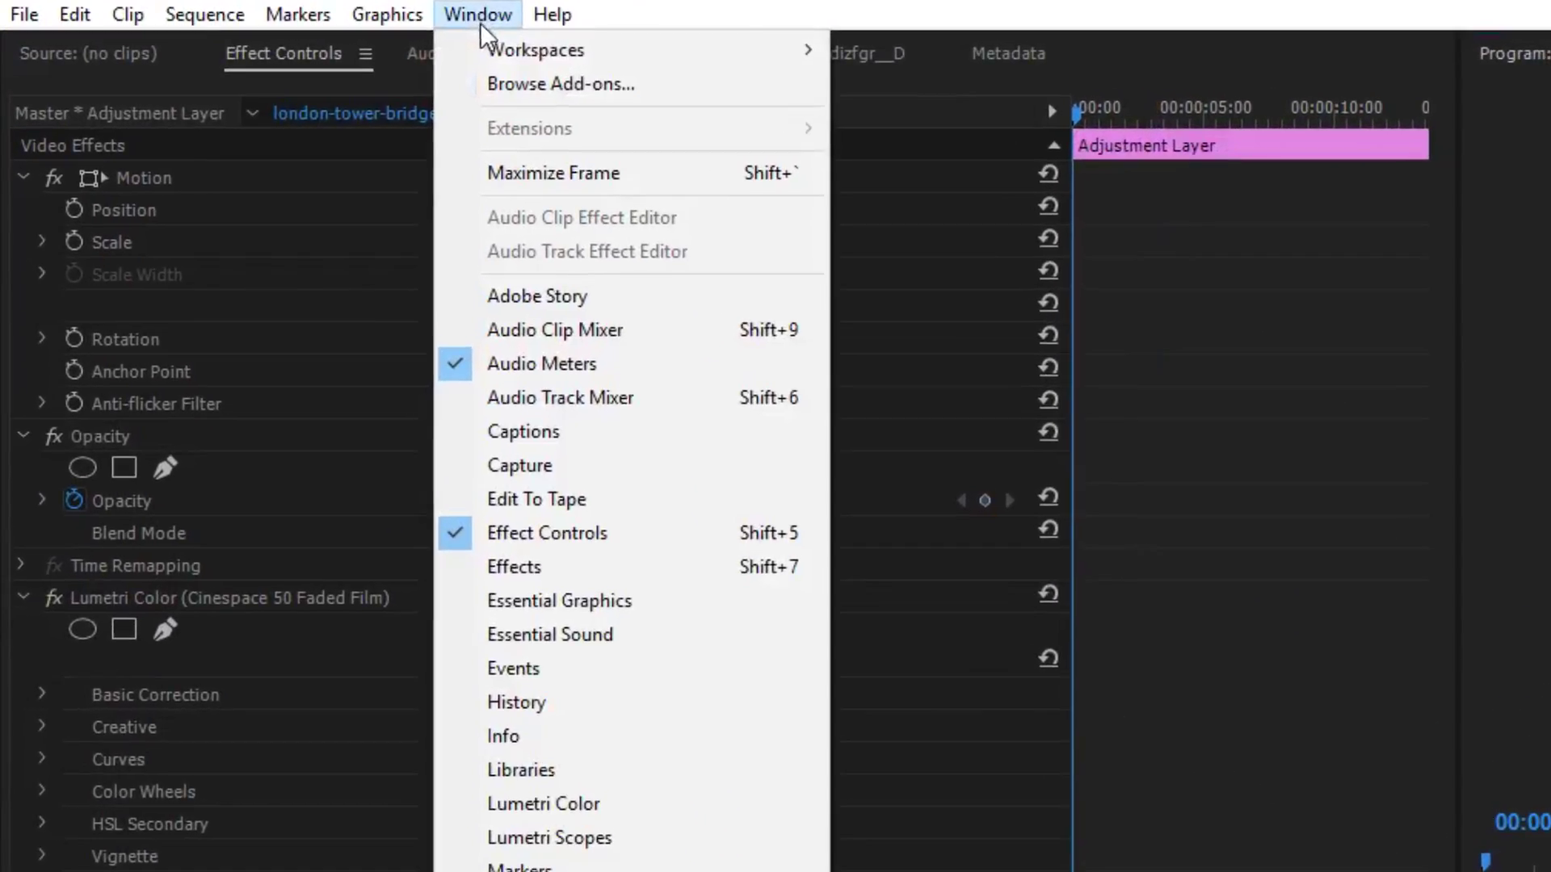
{"action": "left_click", "coordinate": [428, 640]}
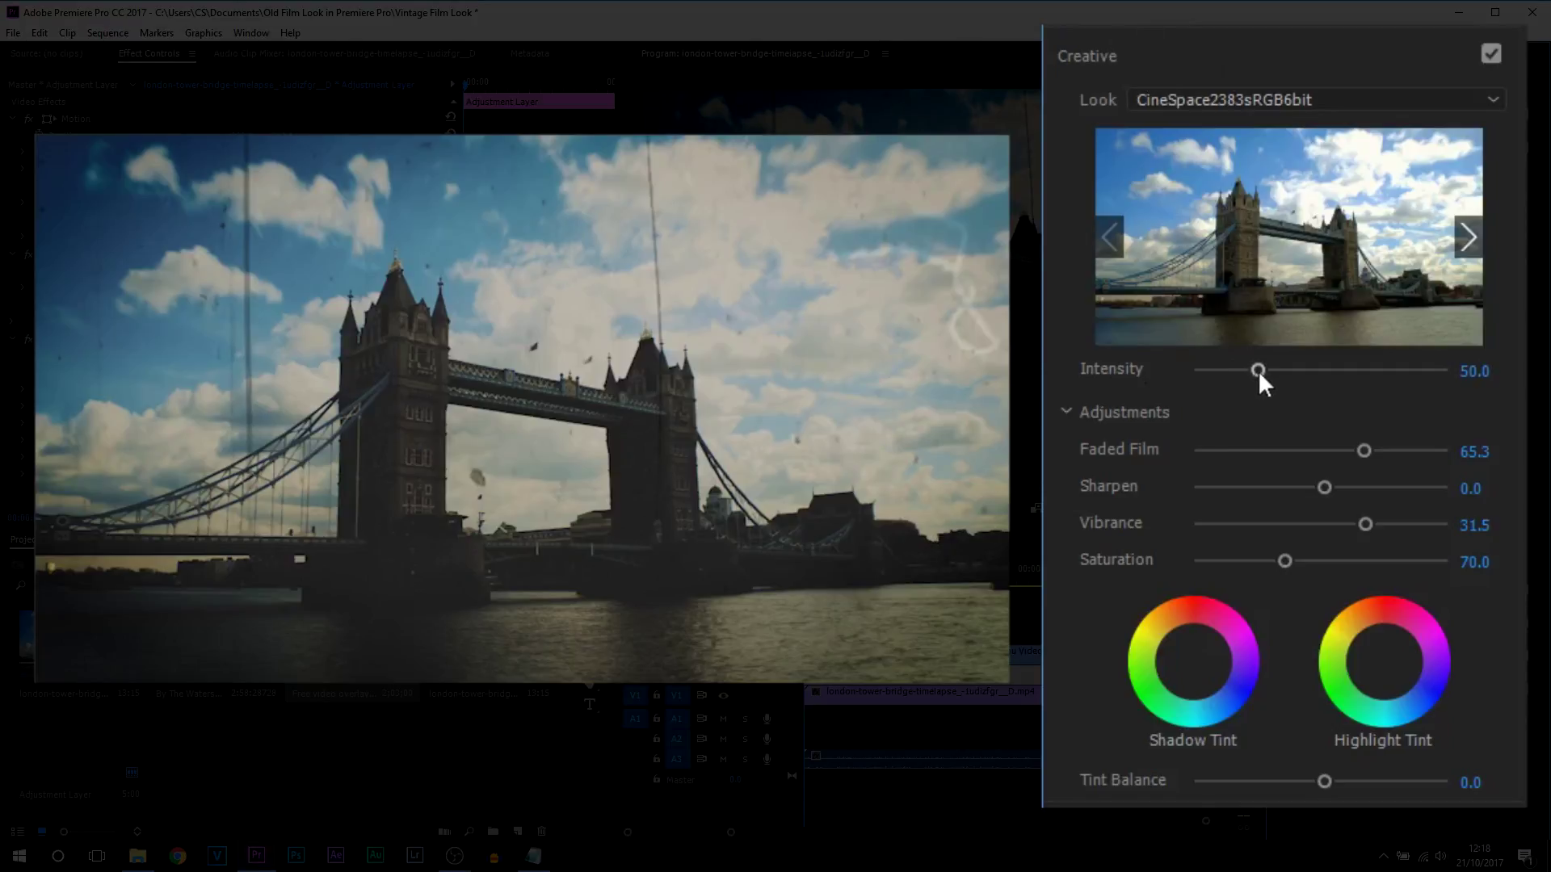
{"action": "left_click_drag", "start_coordinate": [1259, 372], "coordinate": [1285, 371]}
{"action": "left_click_drag", "start_coordinate": [1363, 450], "coordinate": [1395, 452]}
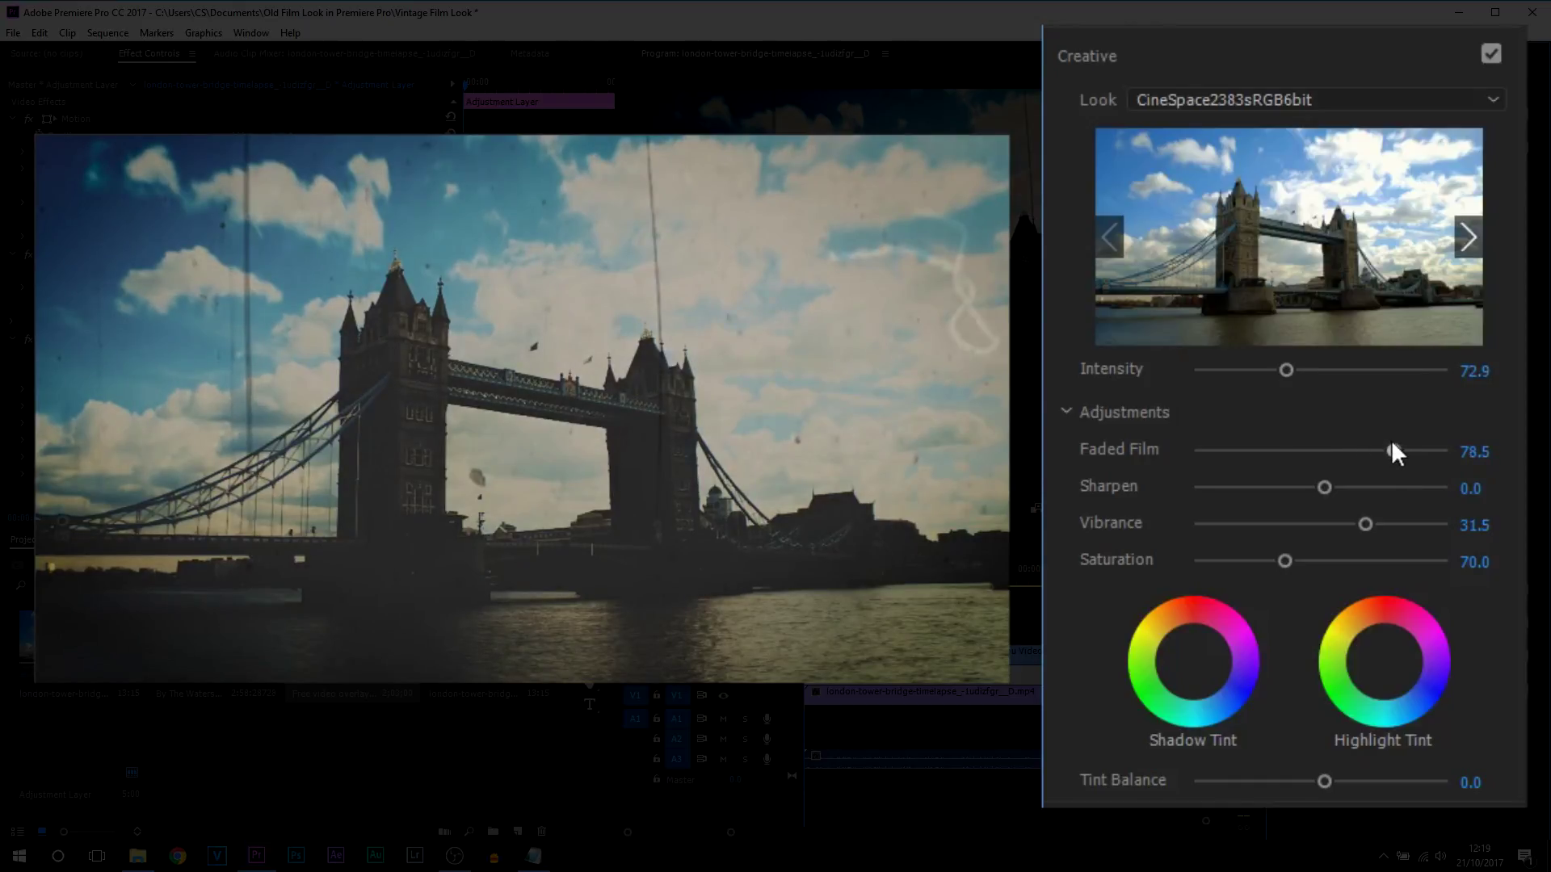
Step: Tint shadows and highlights yellow, and set Vibrance 38.1 and Saturation 55.2
{"action": "left_click_drag", "start_coordinate": [1365, 525], "coordinate": [1400, 525]}
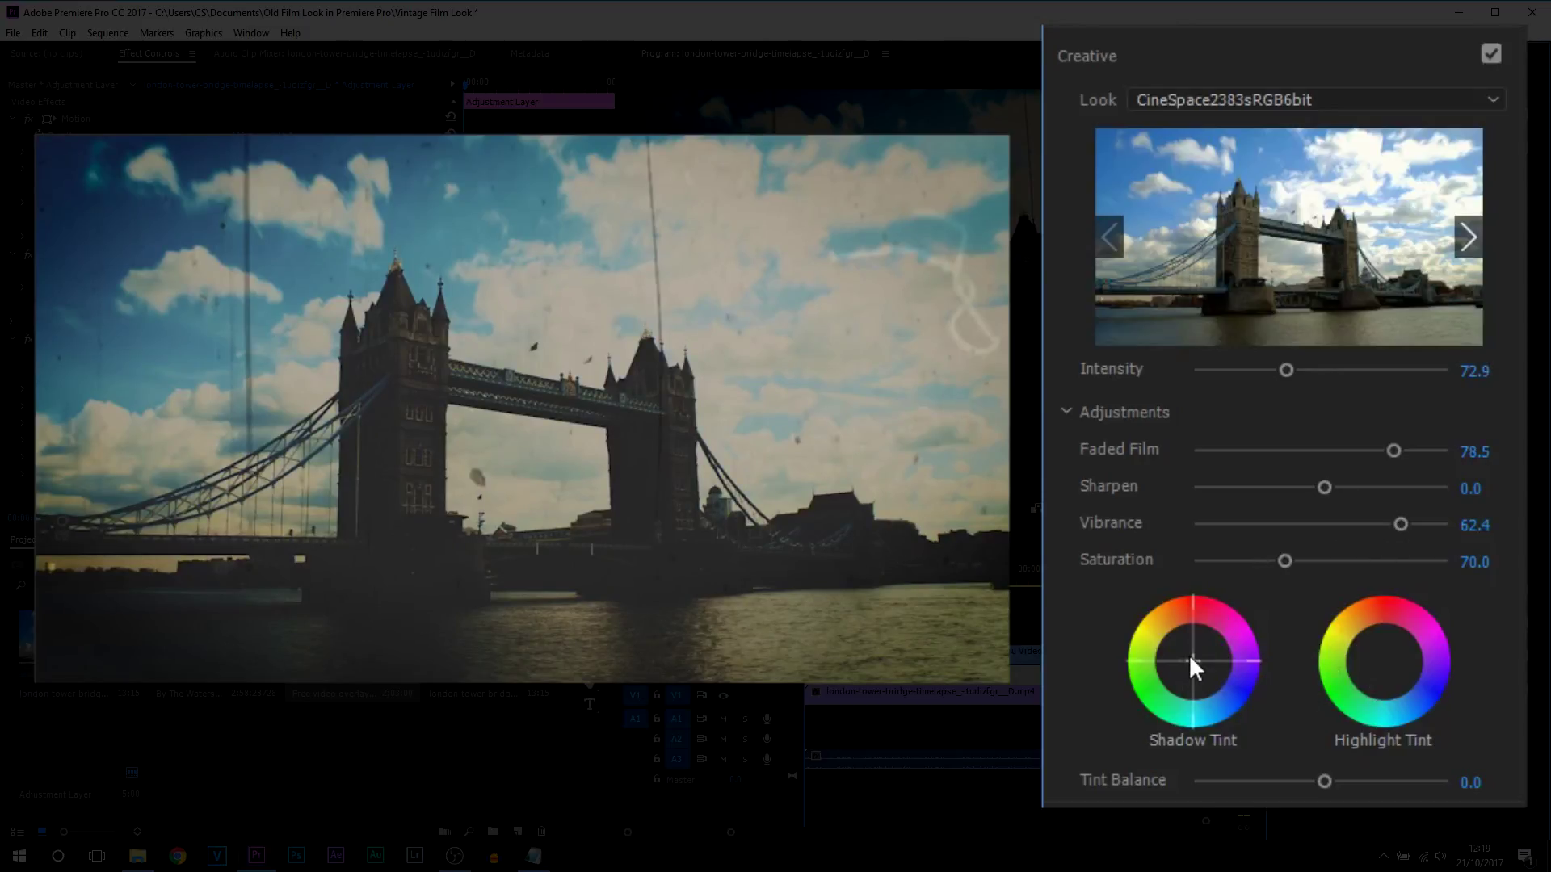
{"action": "left_click_drag", "start_coordinate": [1192, 659], "coordinate": [1181, 650]}
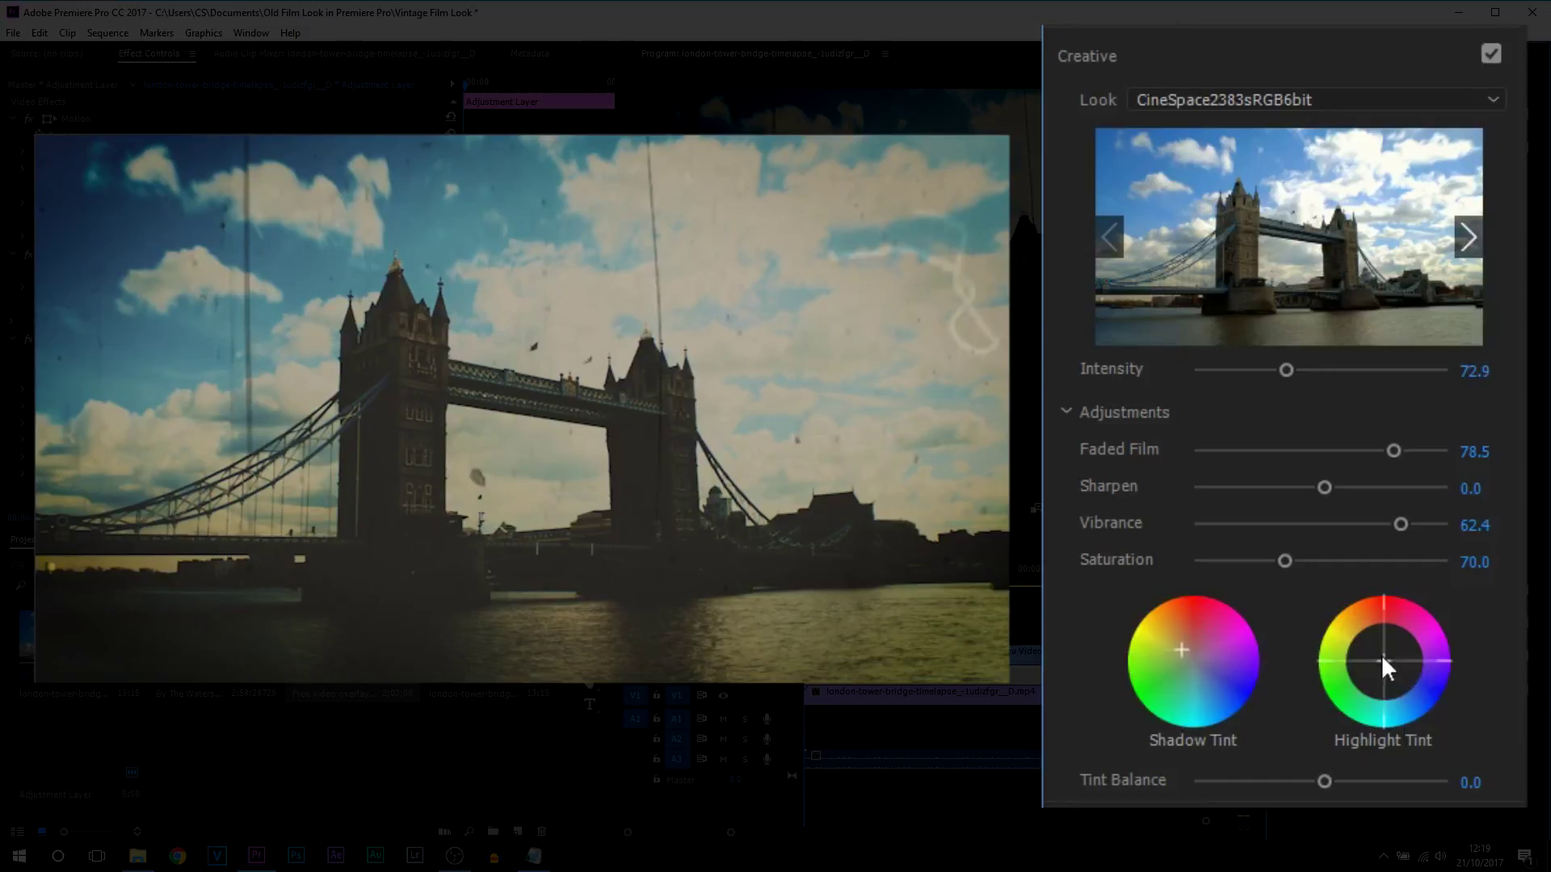
{"action": "left_click_drag", "start_coordinate": [1382, 659], "coordinate": [1378, 649]}
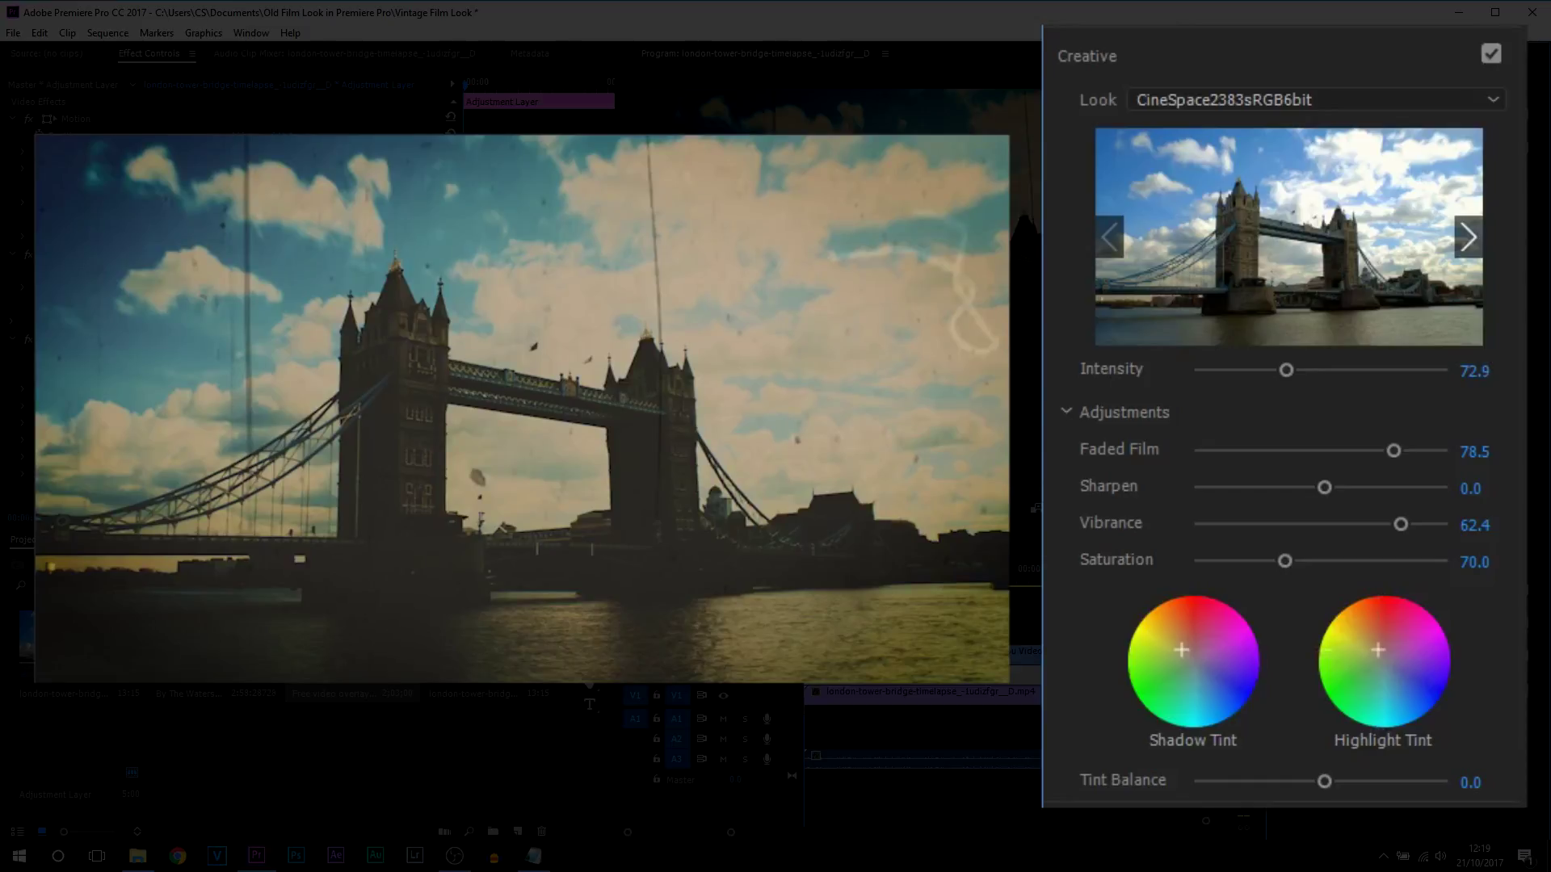
{"action": "left_click_drag", "start_coordinate": [1401, 524], "coordinate": [1370, 524]}
{"action": "mouse_move", "coordinate": [1284, 561]}
{"action": "left_mouse_down"}
{"action": "mouse_move", "coordinate": [1250, 562]}
{"action": "mouse_move", "coordinate": [1263, 562]}
{"action": "left_mouse_up"}
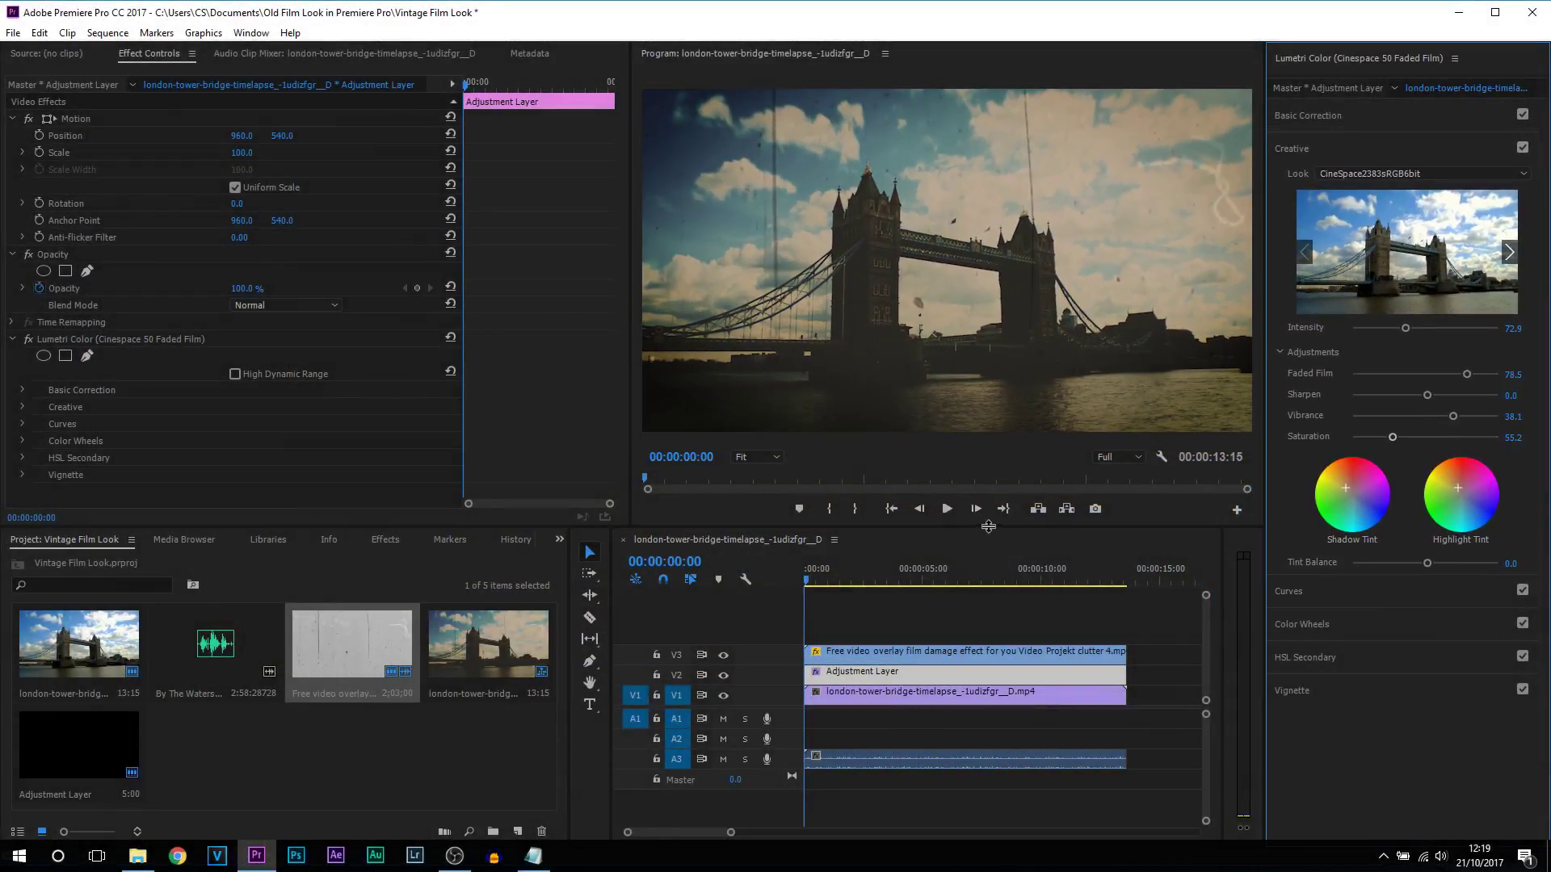
{"action": "left_click", "coordinate": [948, 508]}
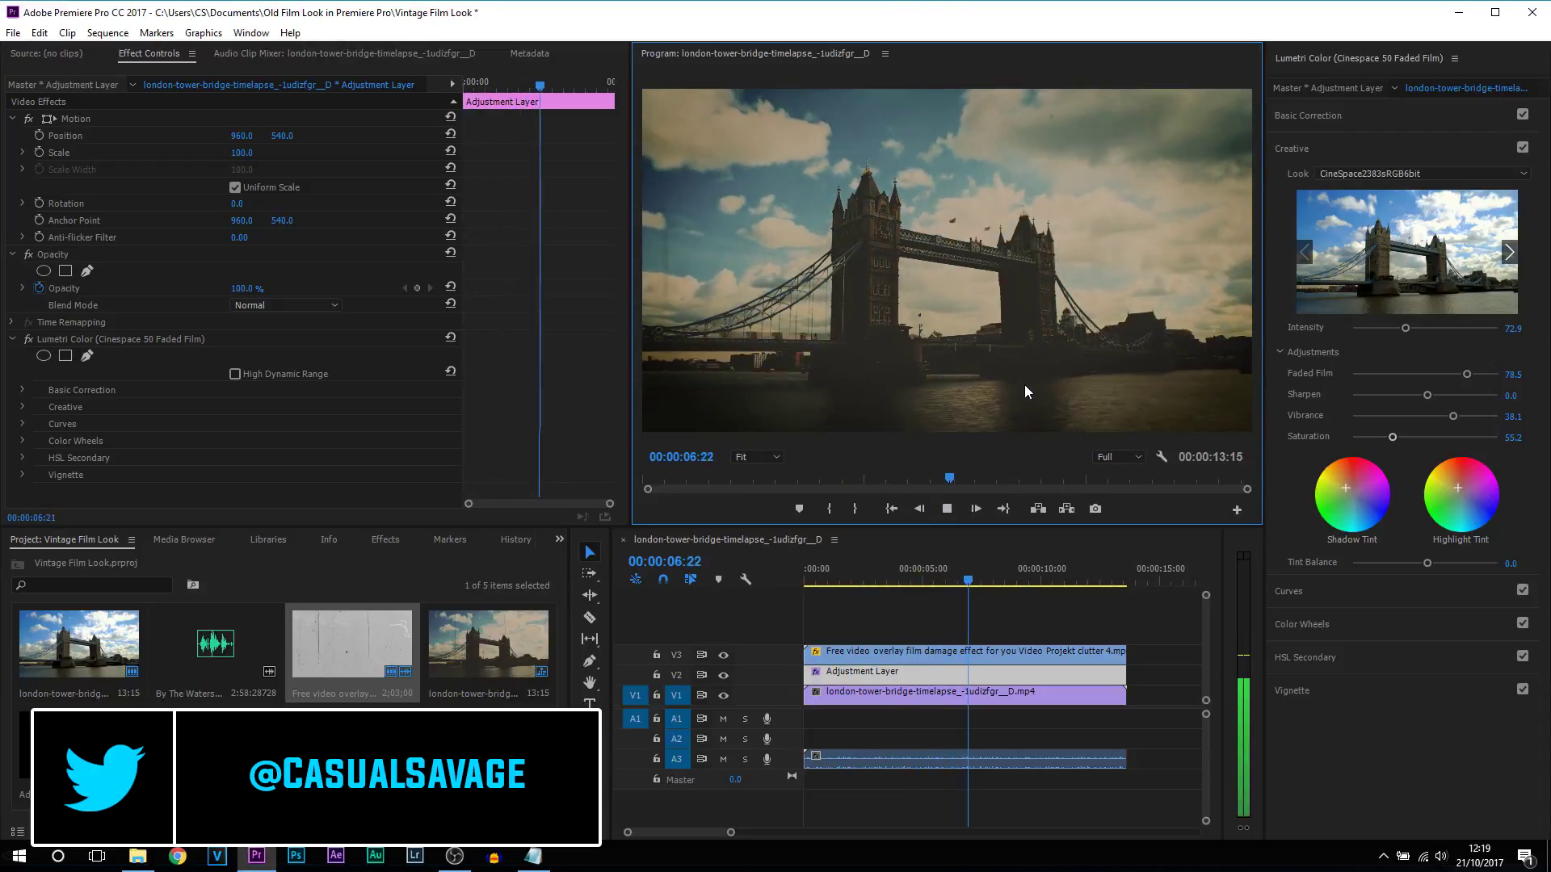
{"action": "left_click", "coordinate": [947, 509]}
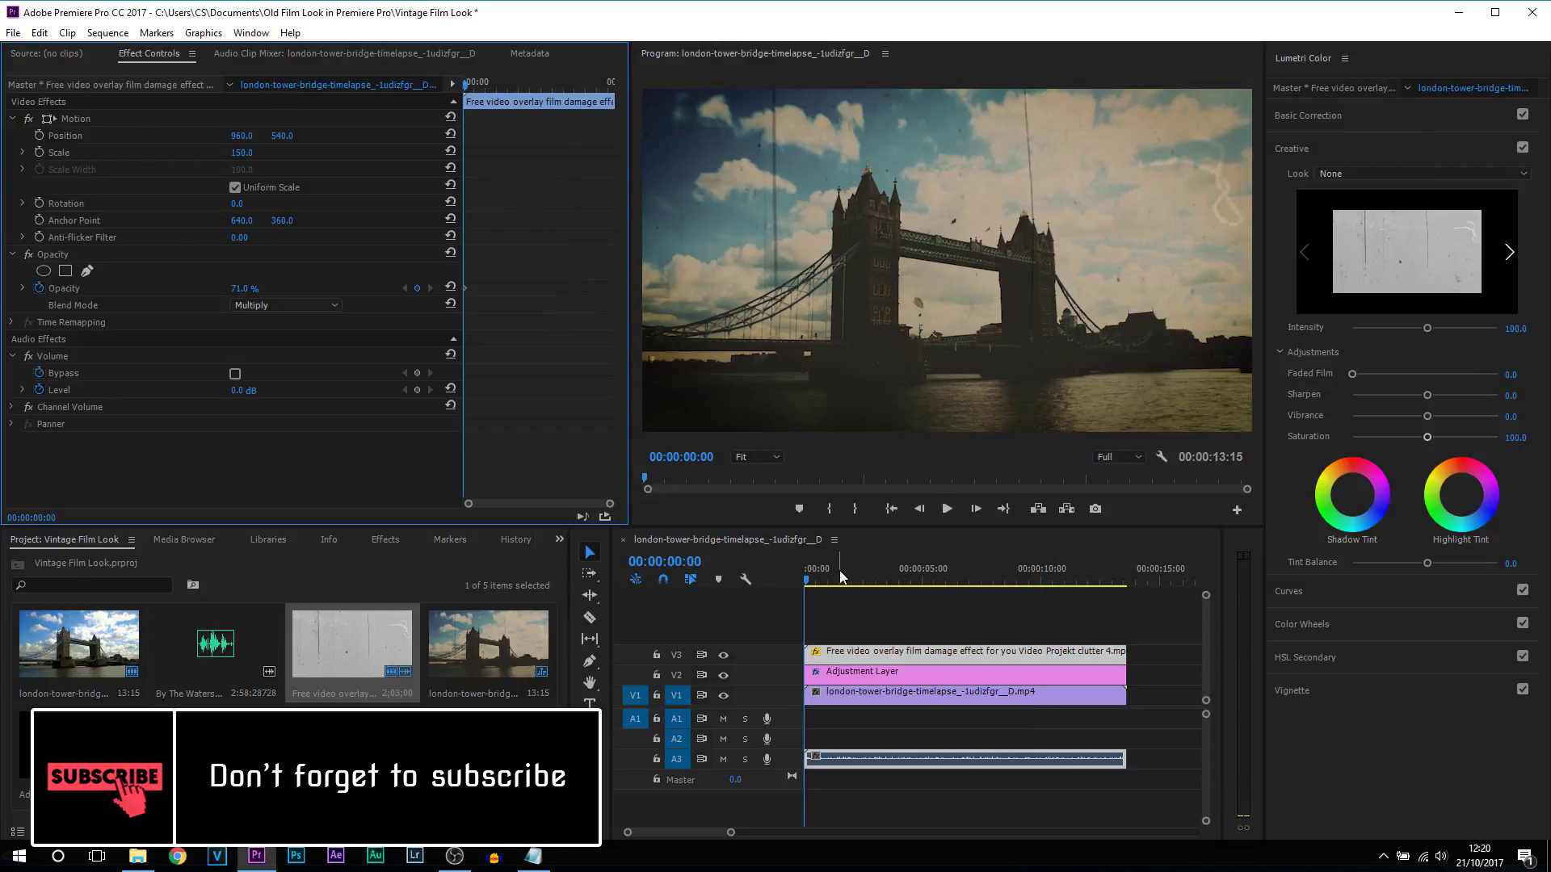